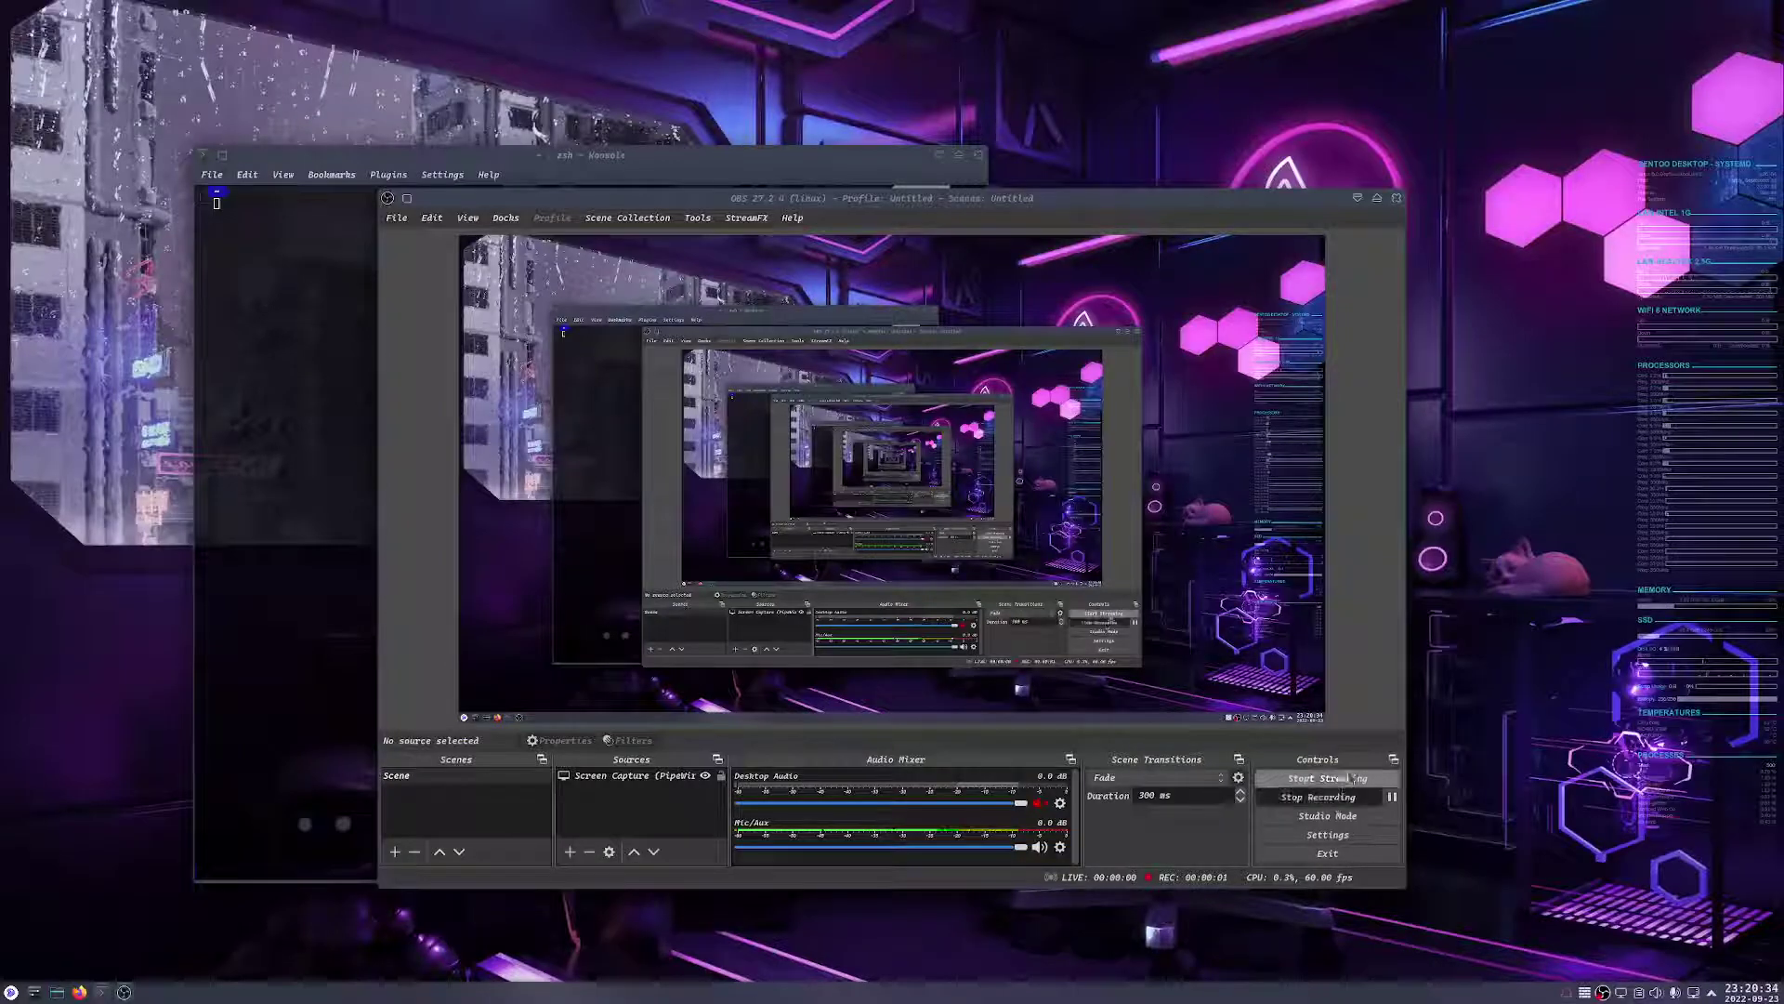
Minimize OBS Studio and move the Konsole window further right on the desktop
left_click(1358, 198)
left_click_drag(736, 168, 838, 156)
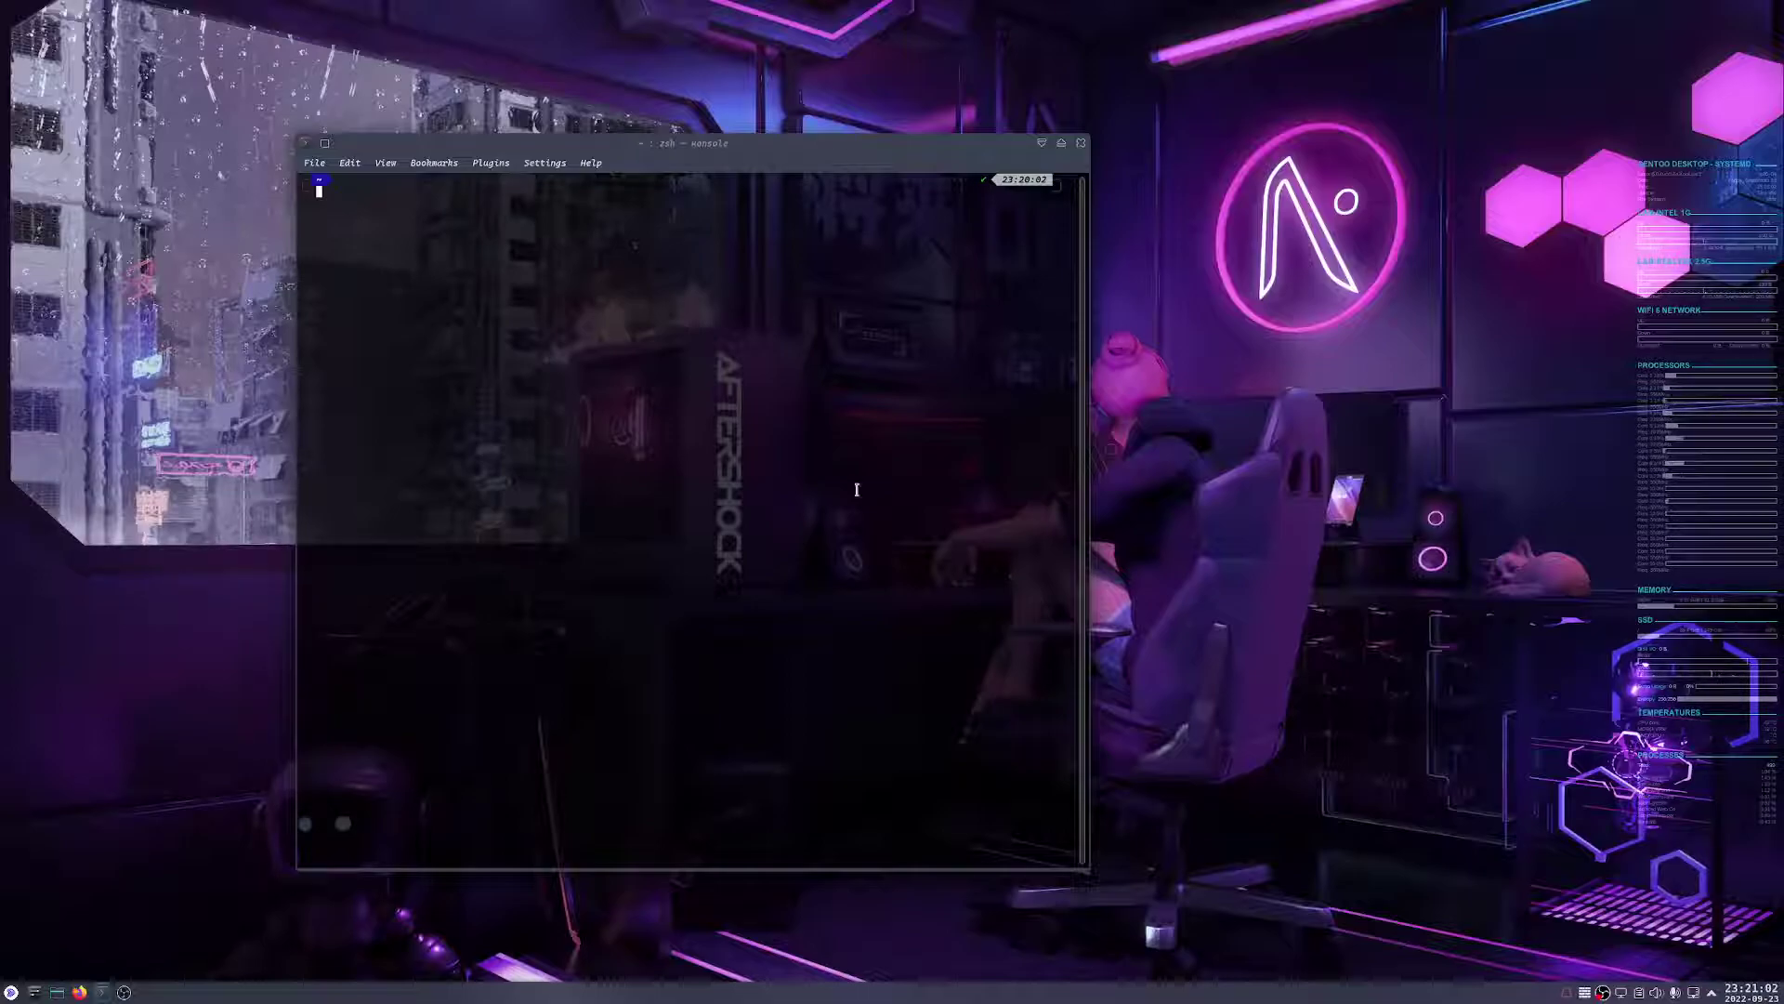
Launch Lutris from Favorites, minimize it, and move Konsole to the lower right
key("super")
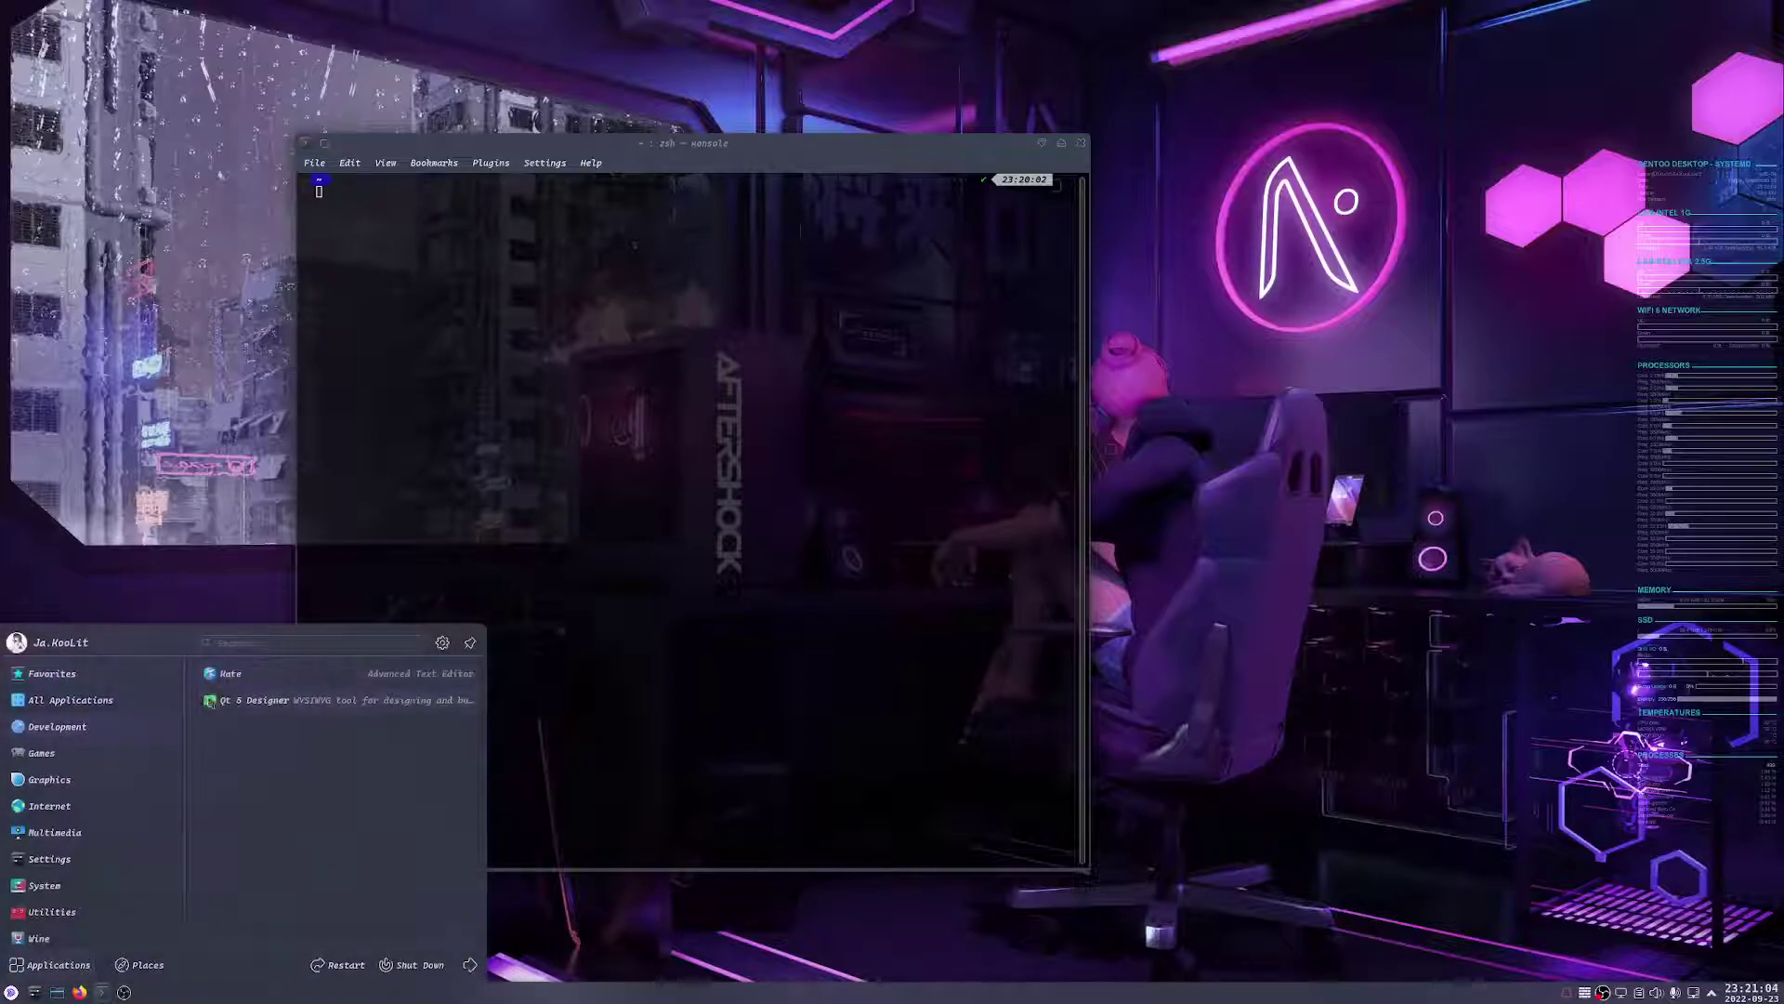
left_click(244, 685)
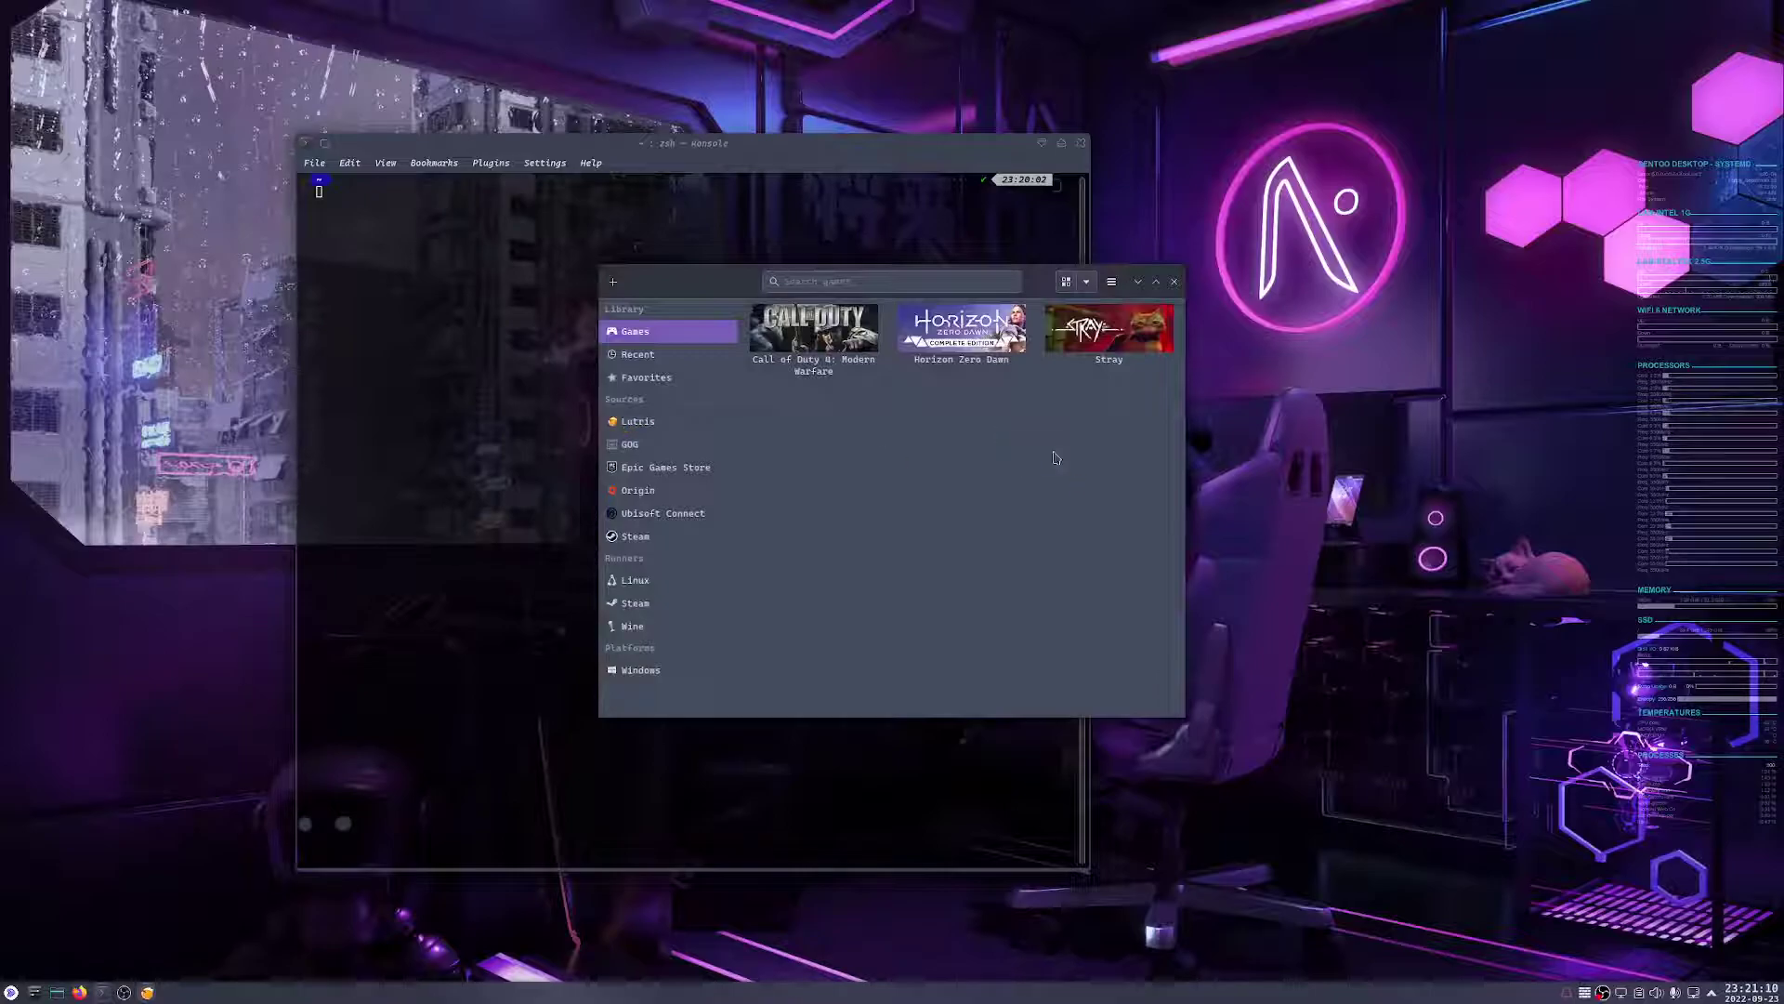
left_click(1141, 280)
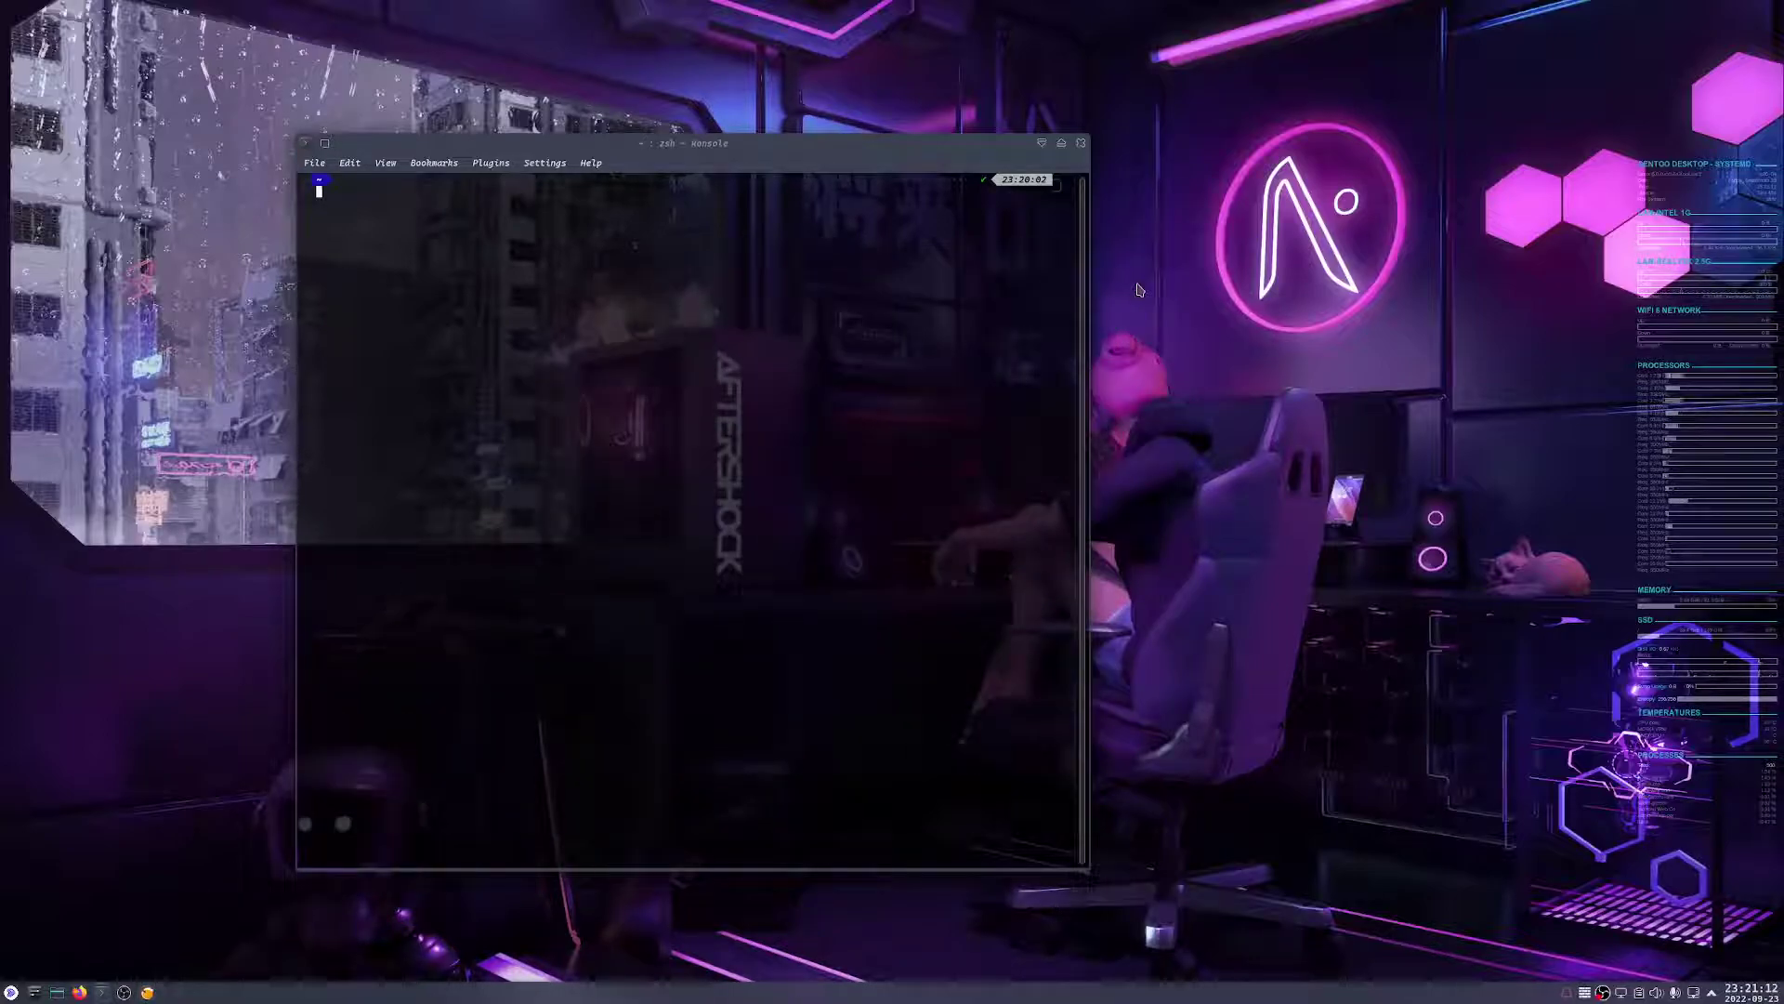
left_click_drag(673, 145, 901, 187)
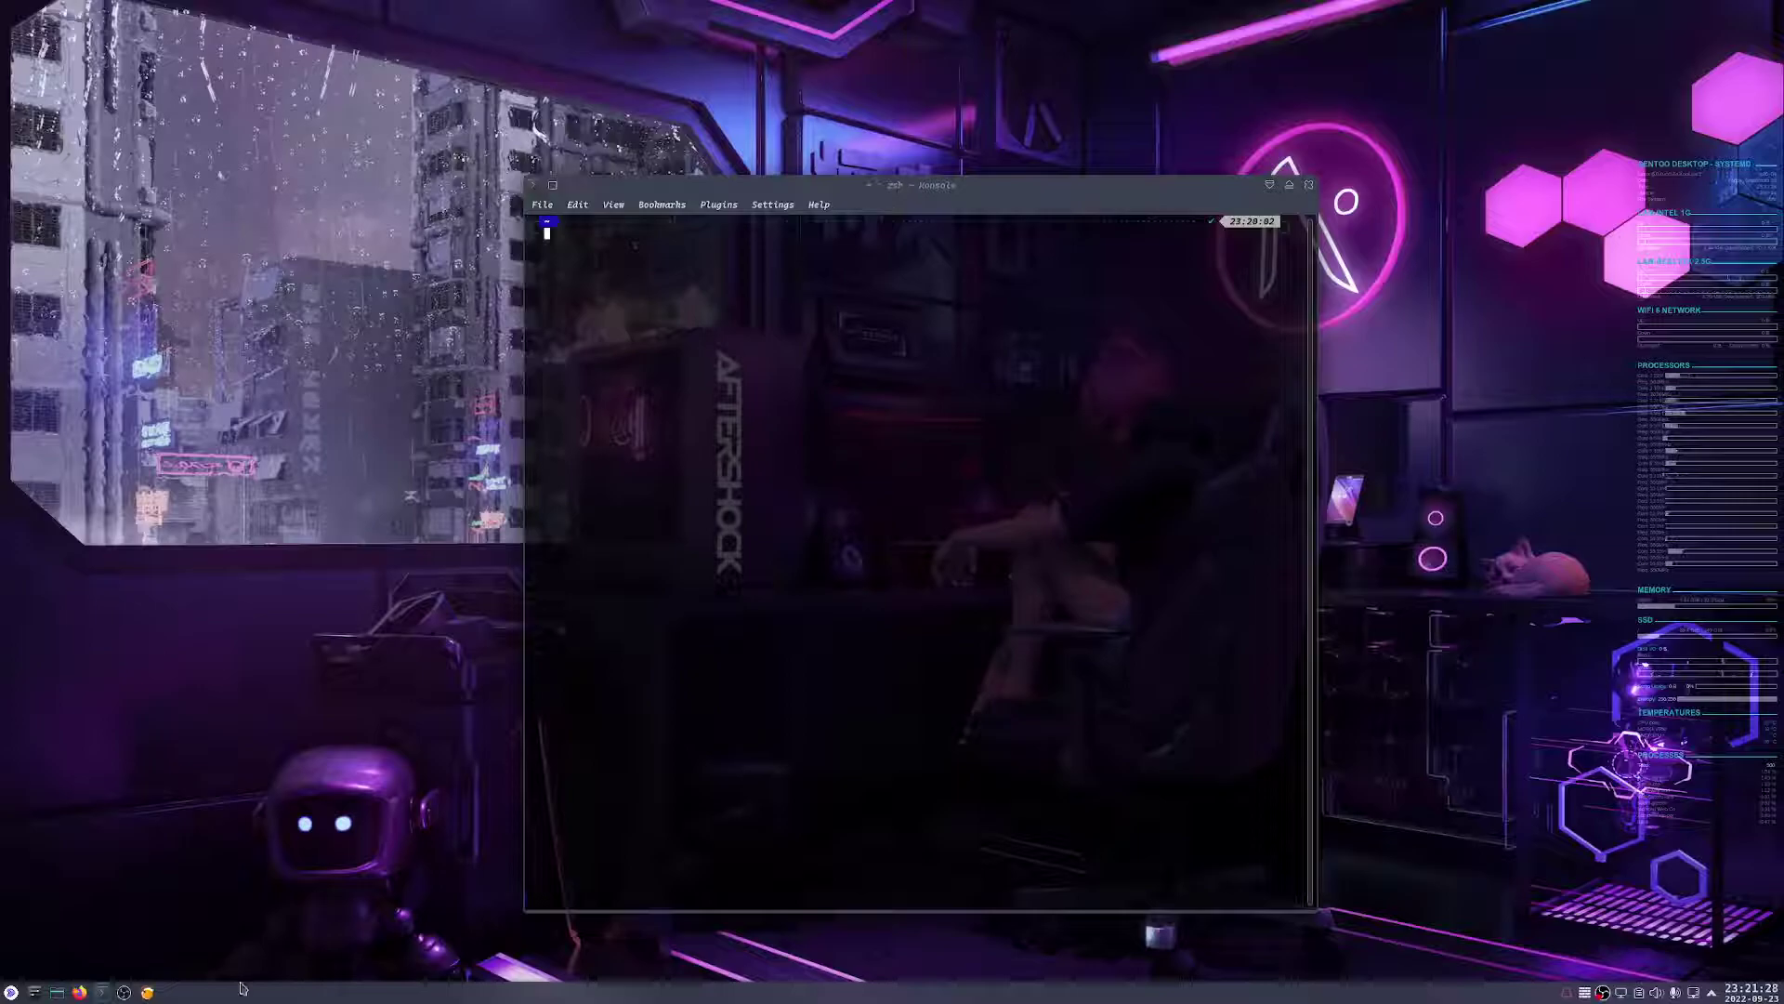
Open a new Firefox tab beside the Visual C++ Redistributable page, then minimize Firefox
left_click(103, 892)
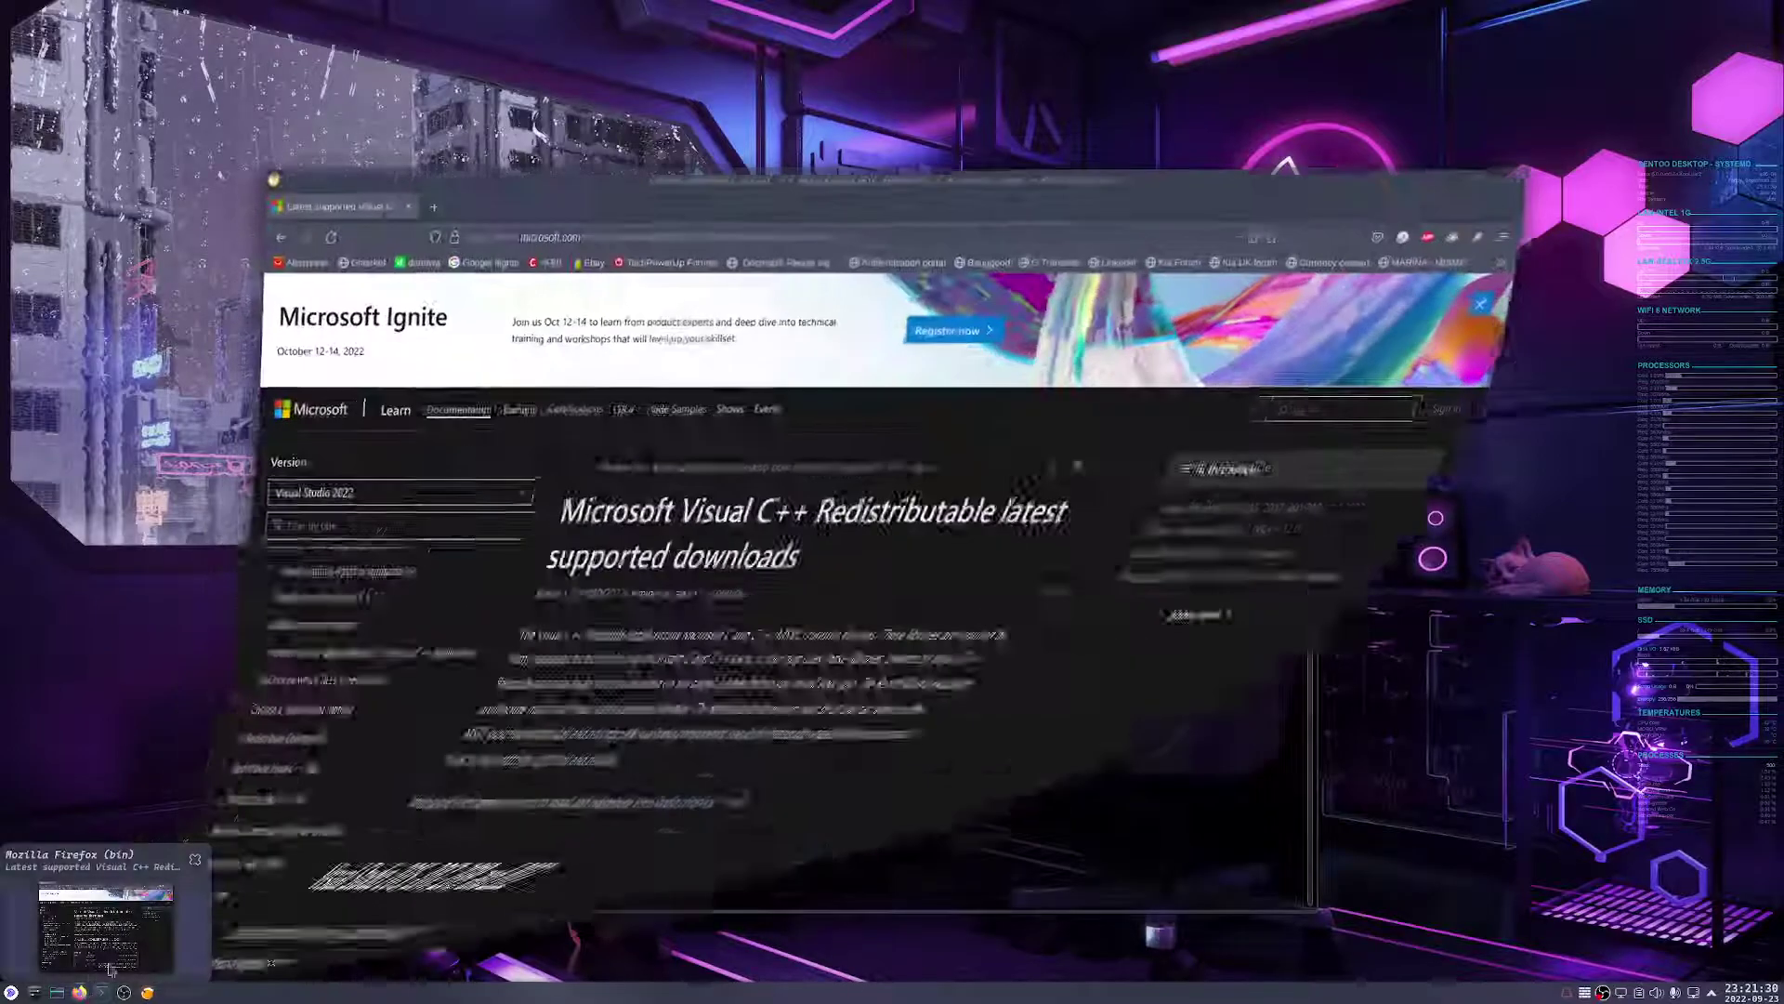
left_click(436, 201)
left_click(509, 230)
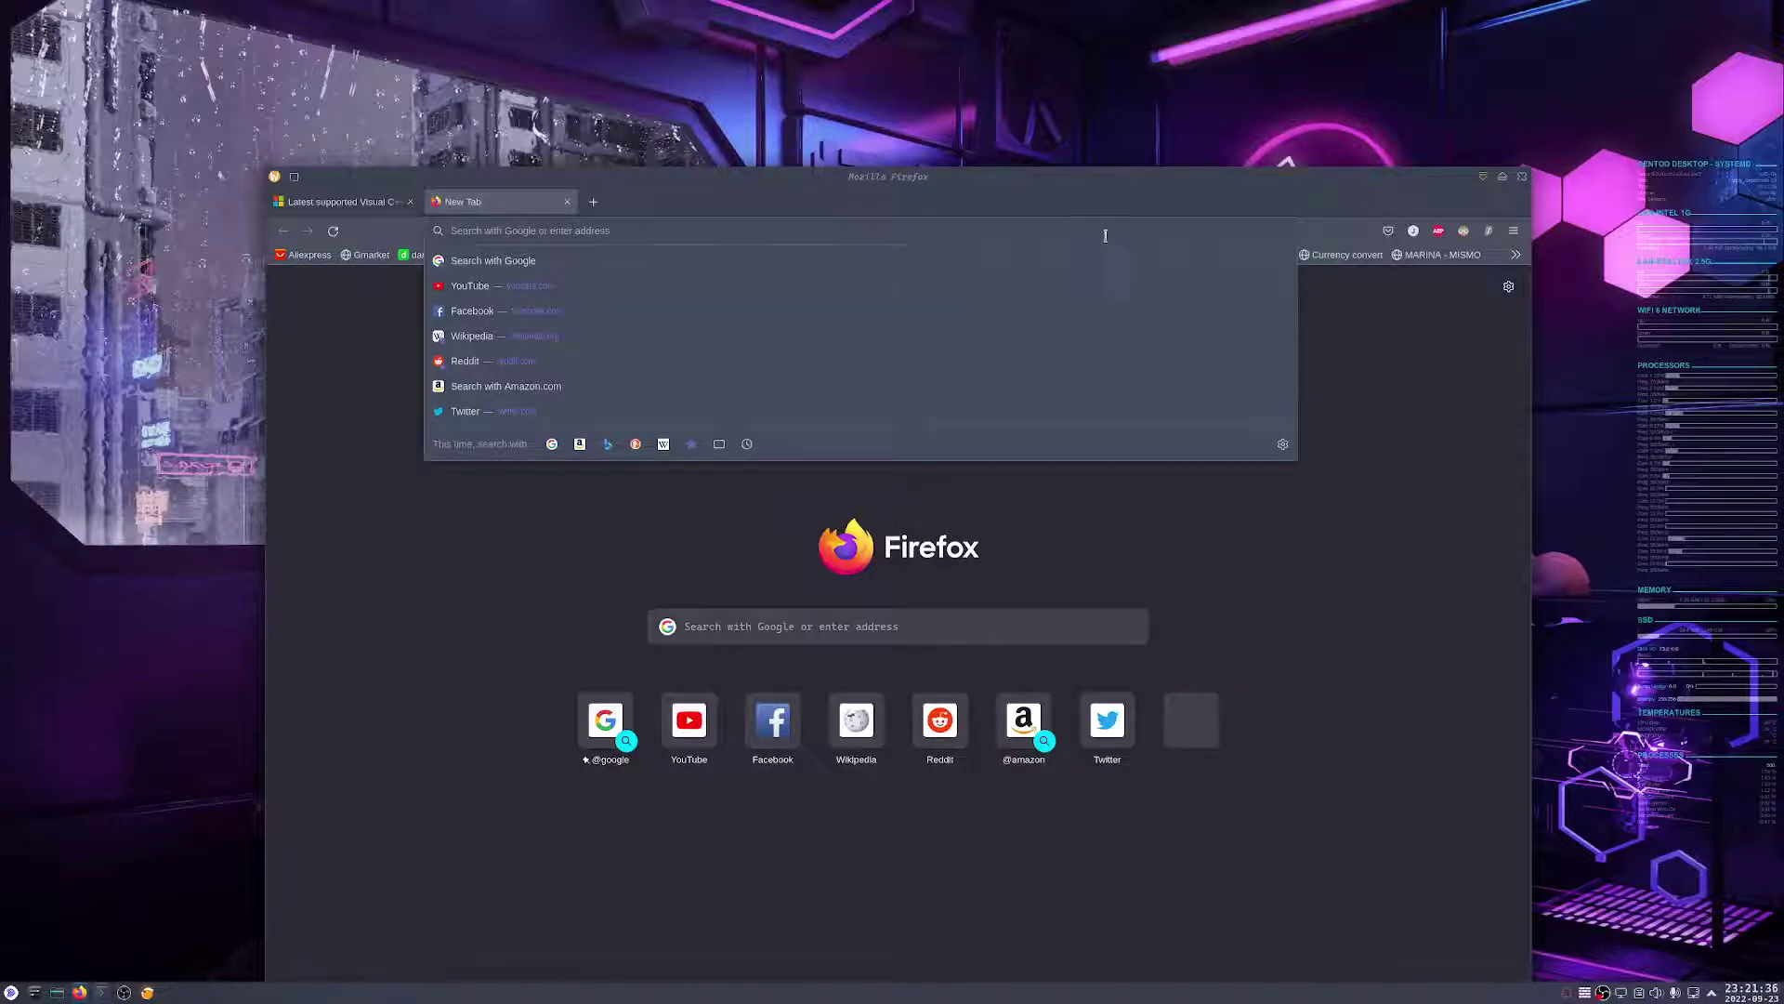
left_click(1483, 178)
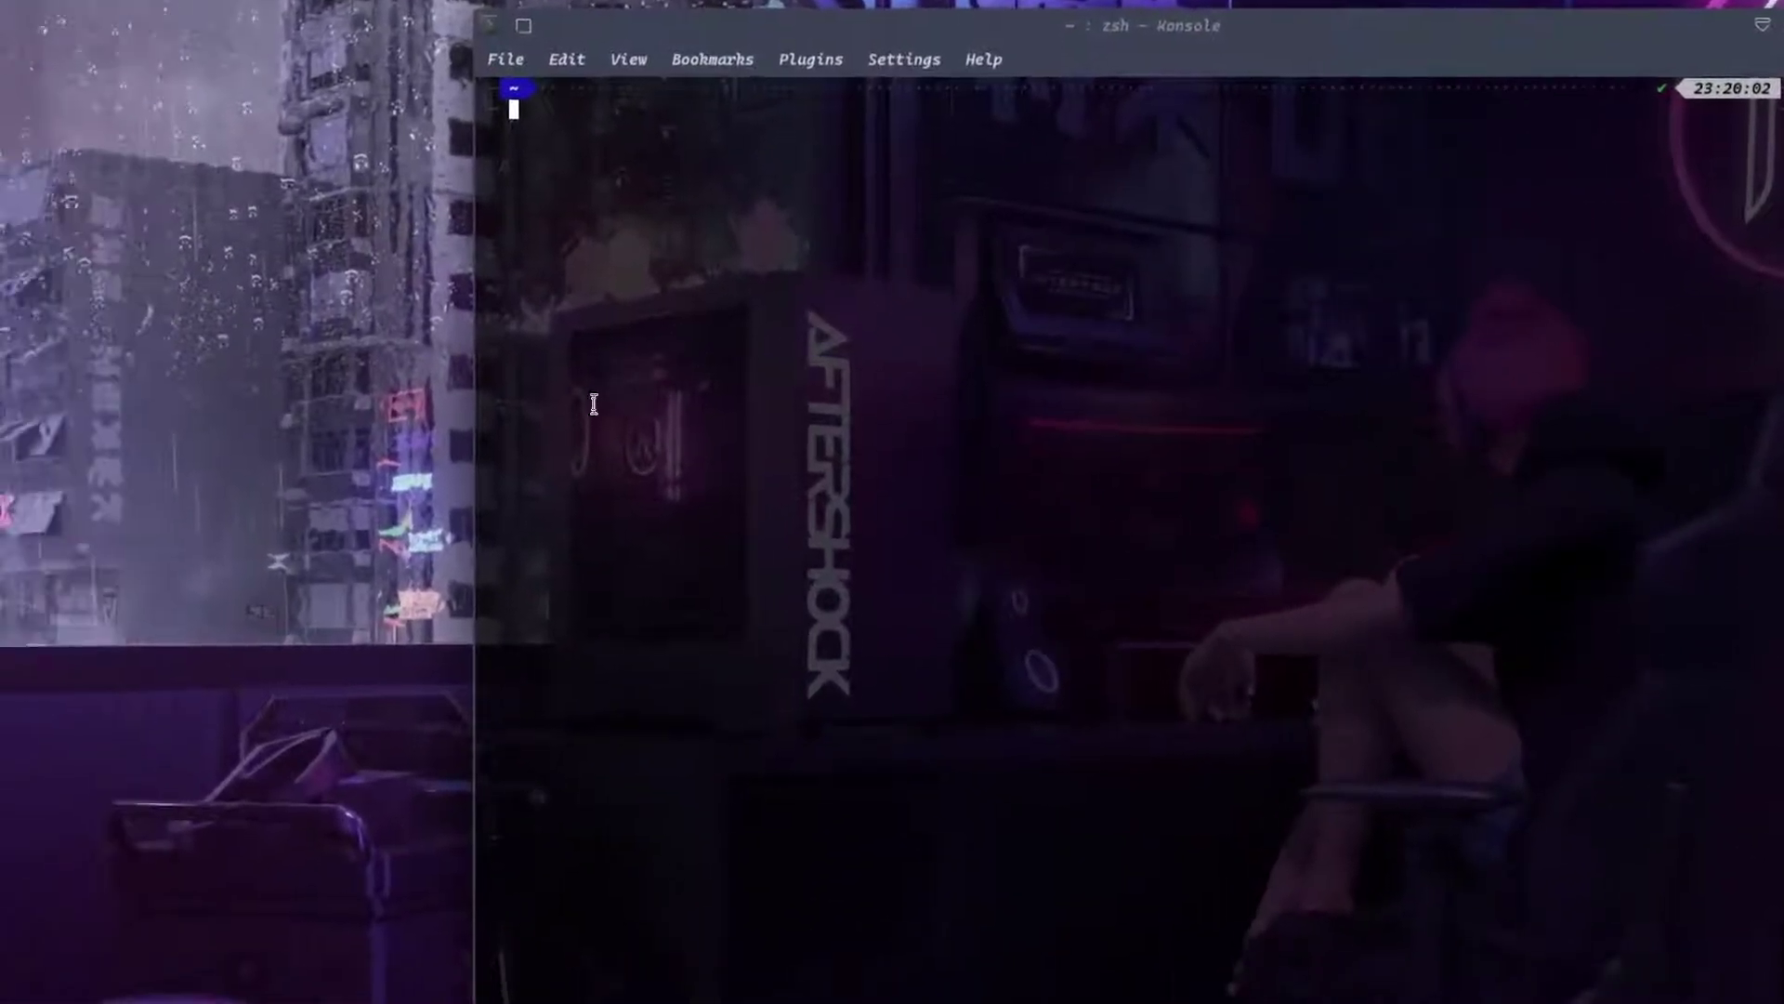
type("sudo")
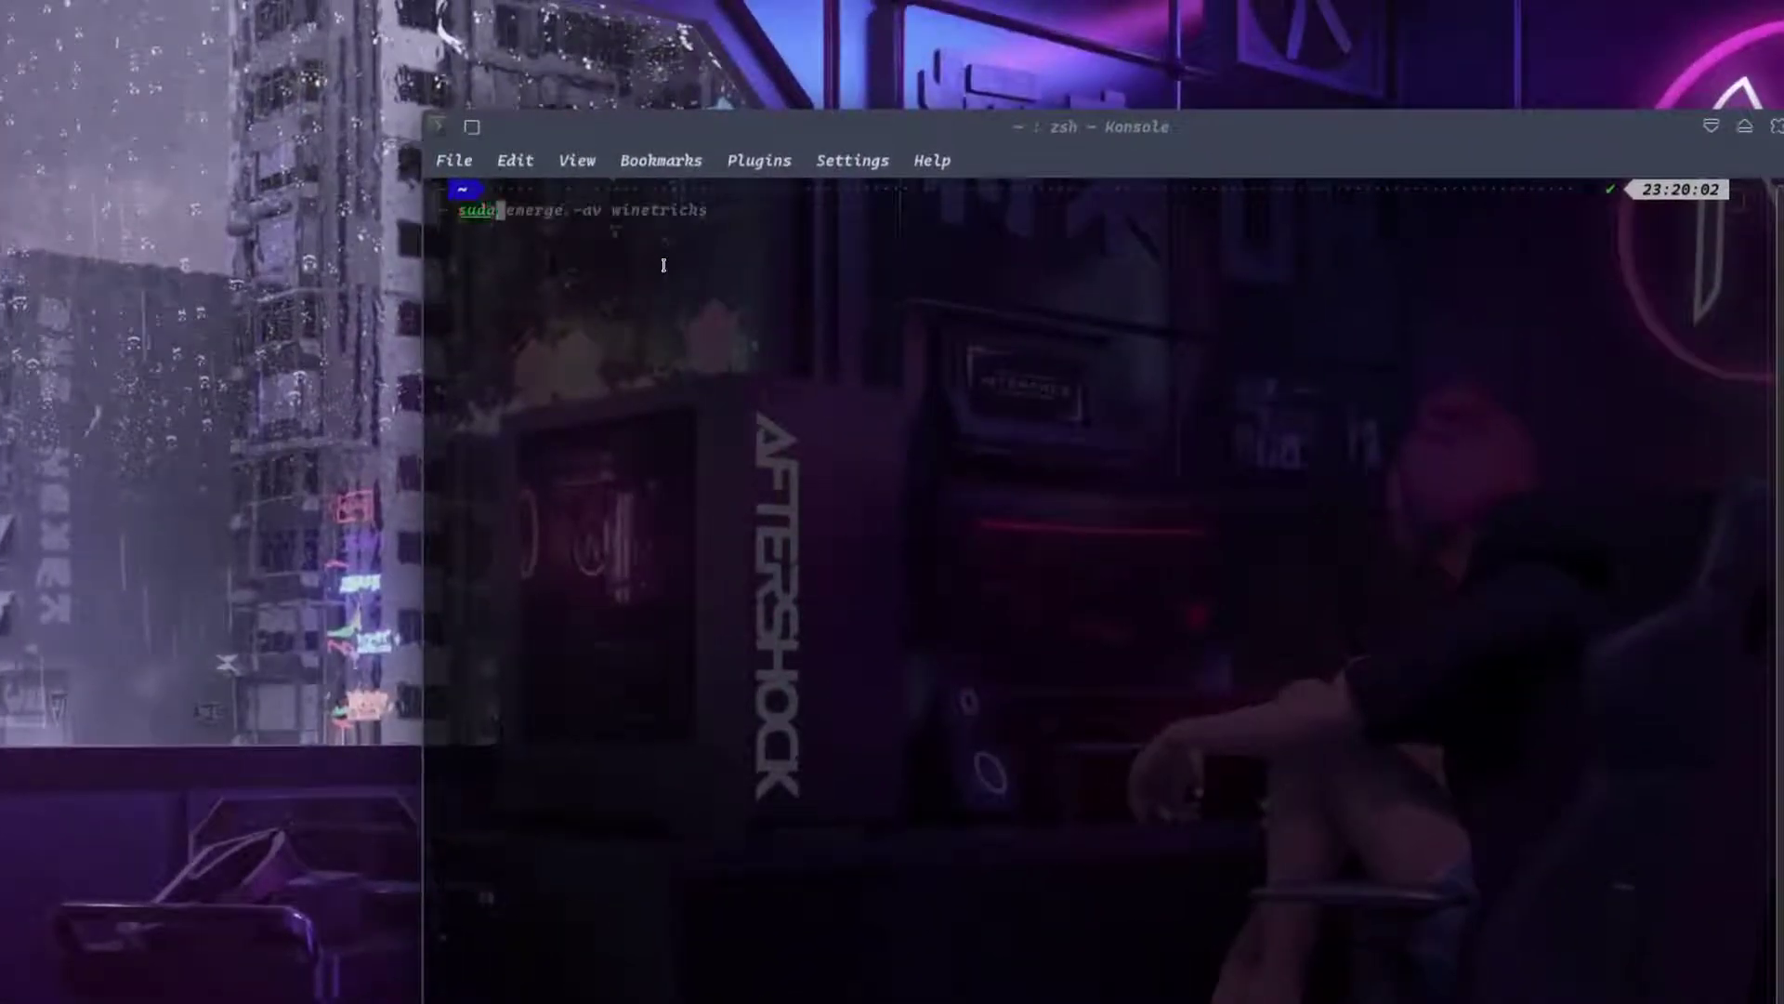
type(" apt-g")
key("BackSpace")
key("BackSpace")
key("BackSpace")
key("BackSpace")
key("BackSpace")
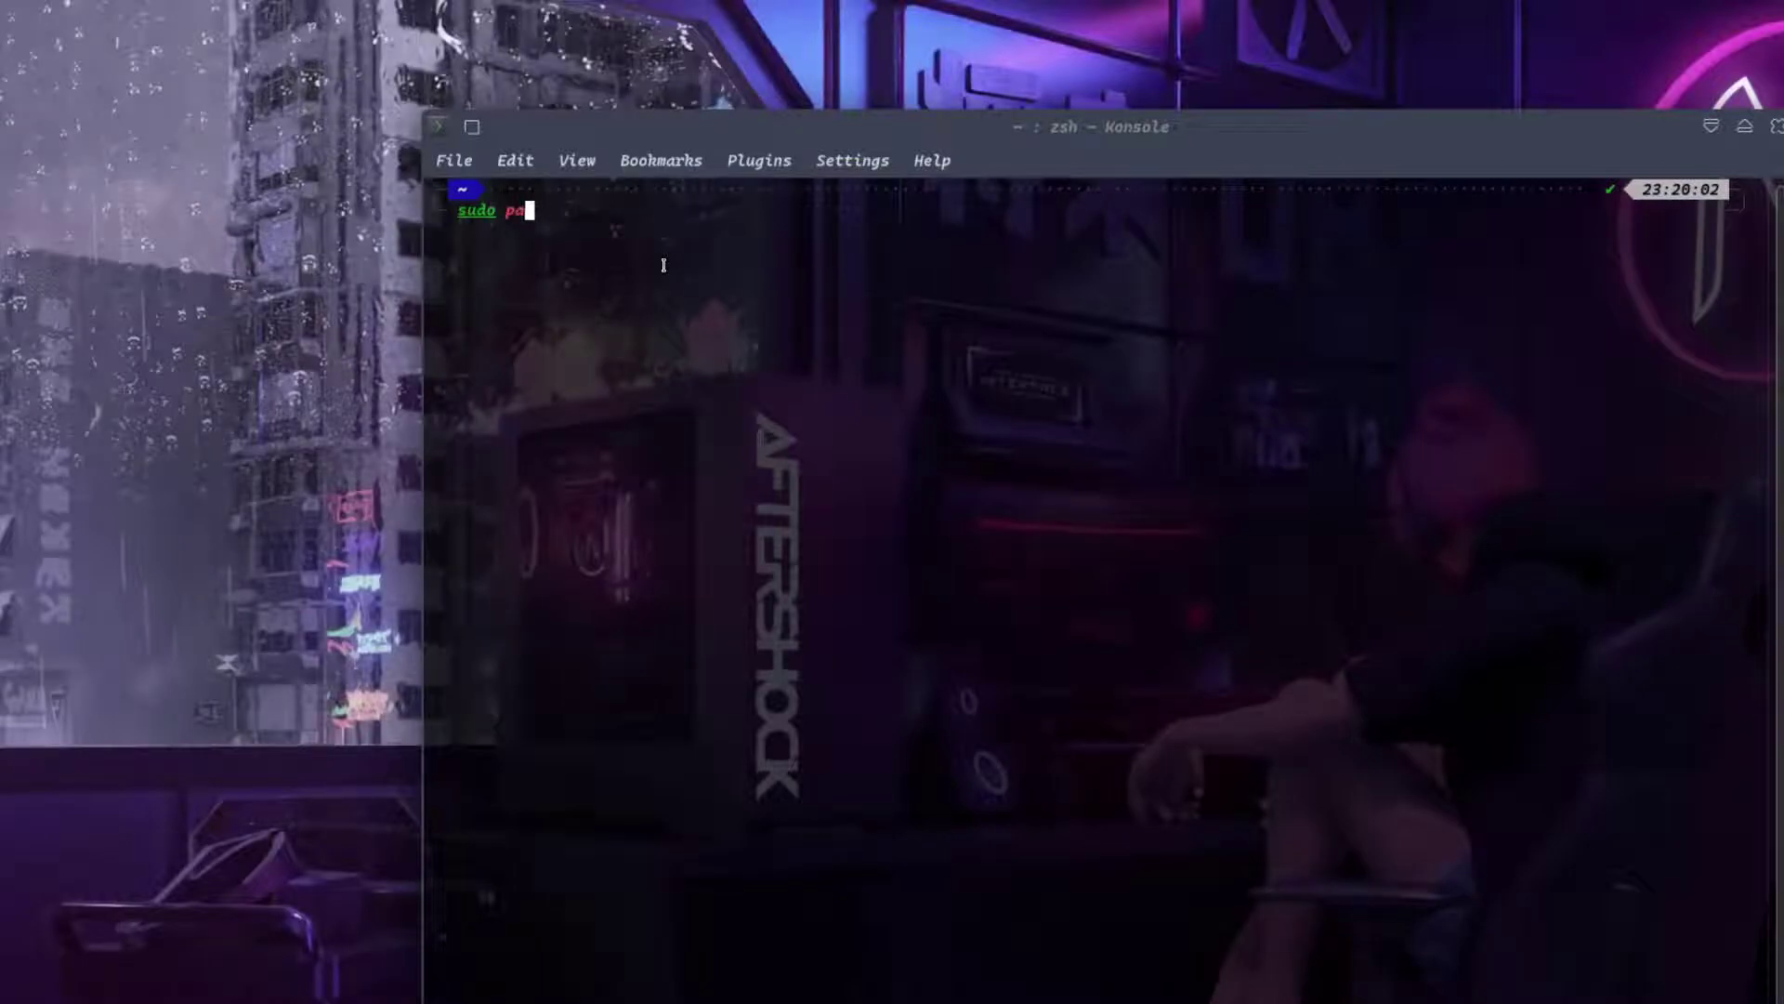
type("apt install winetricks")
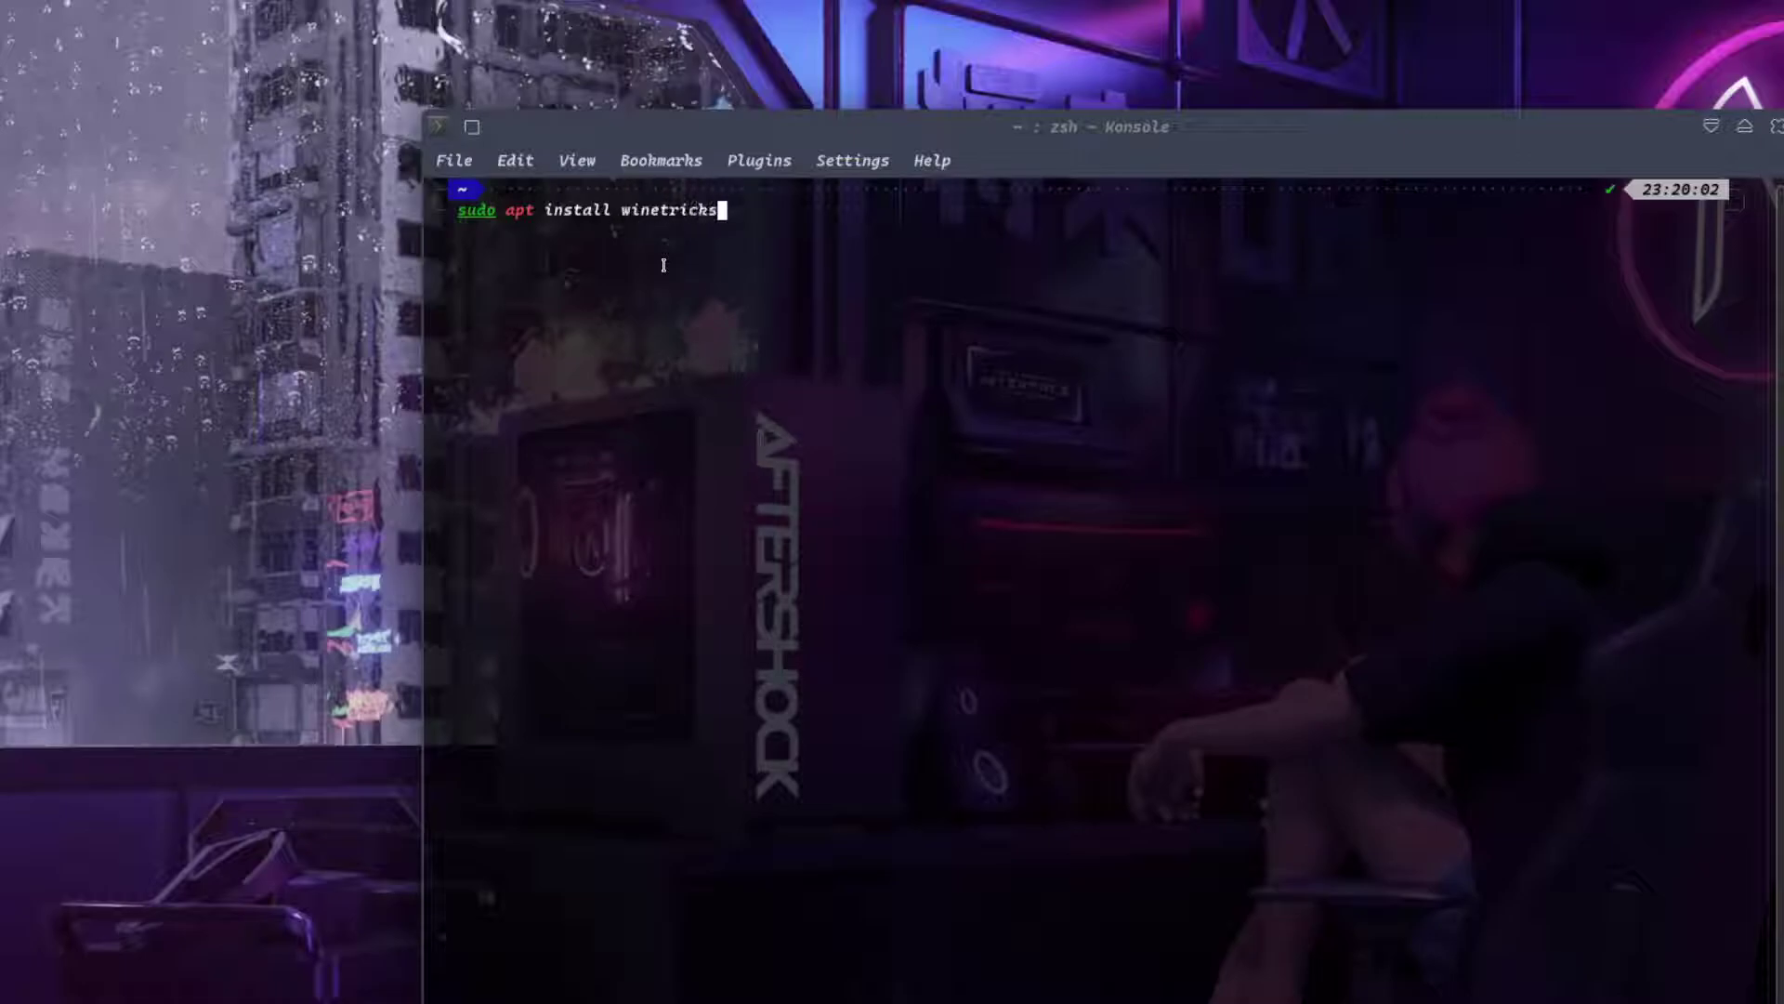
key("BackSpace")
key("BackSpace")
key("BackSpace")
key("BackSpace")
key("BackSpace")
key("BackSpace")
key("BackSpace")
key("BackSpace")
key("BackSpace")
key("BackSpace")
key("BackSpace")
key("BackSpace")
key("BackSpace")
key("BackSpace")
key("BackSpace")
key("BackSpace")
key("BackSpace")
key("BackSpace")
key("BackSpace")
key("BackSpace")
key("BackSpace")
type("pacman")
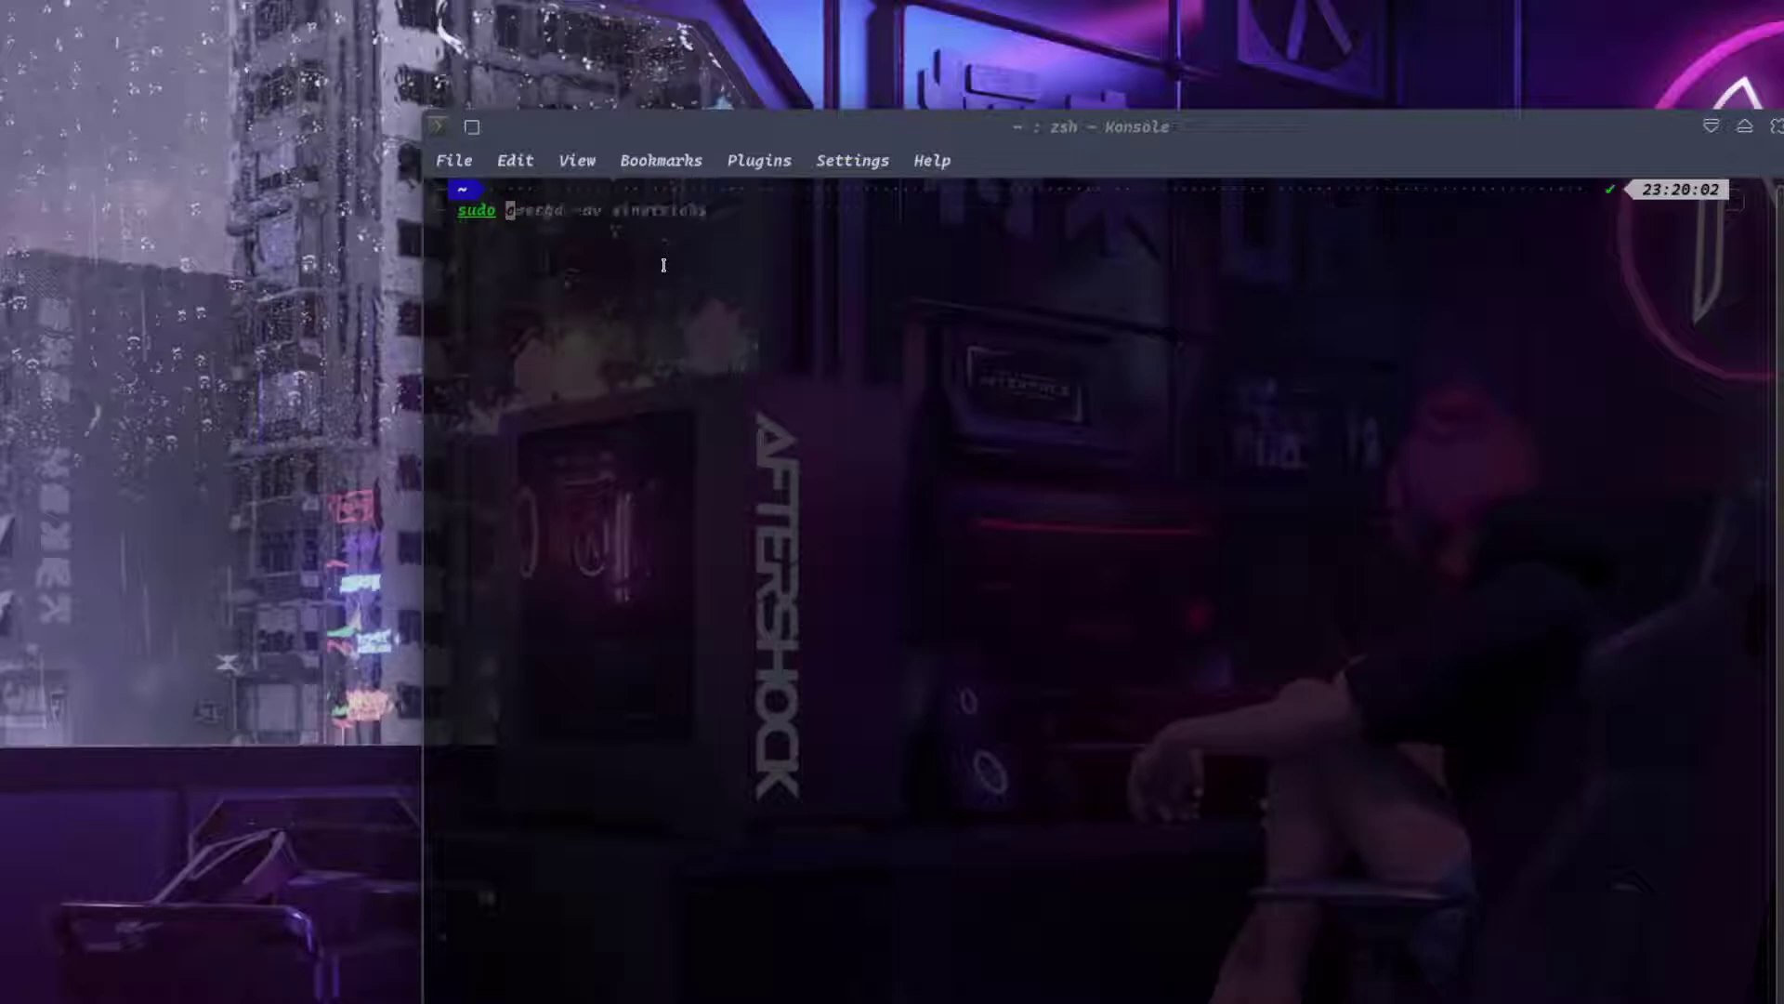
type(" -S ")
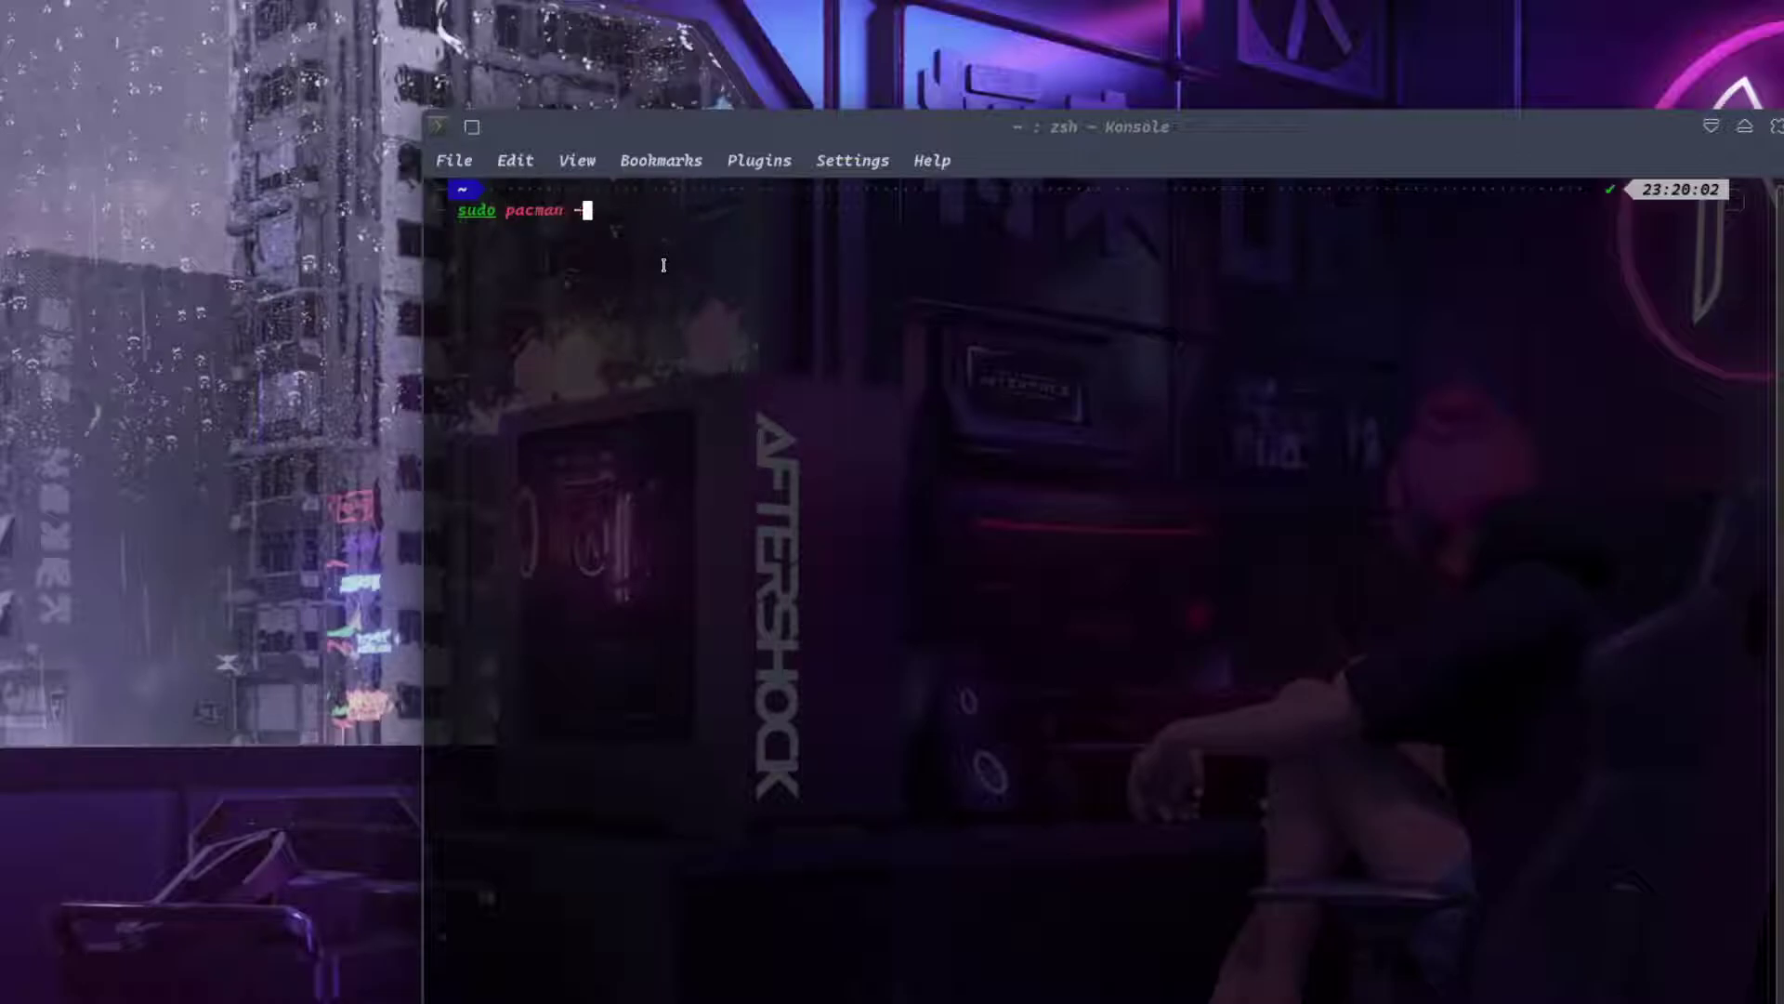
type("winetricks")
key("BackSpace")
key("BackSpace")
key("BackSpace")
key("BackSpace")
key("BackSpace")
key("BackSpace")
key("BackSpace")
key("BackSpace")
key("BackSpace")
key("BackSpace")
key("BackSpace")
key("BackSpace")
key("BackSpace")
key("BackSpace")
key("BackSpace")
key("BackSpace")
key("BackSpace")
key("BackSpace")
key("BackSpace")
key("BackSpace")
key("BackSpace")
key("BackSpace")
key("BackSpace")
key("BackSpace")
key("BackSpace")
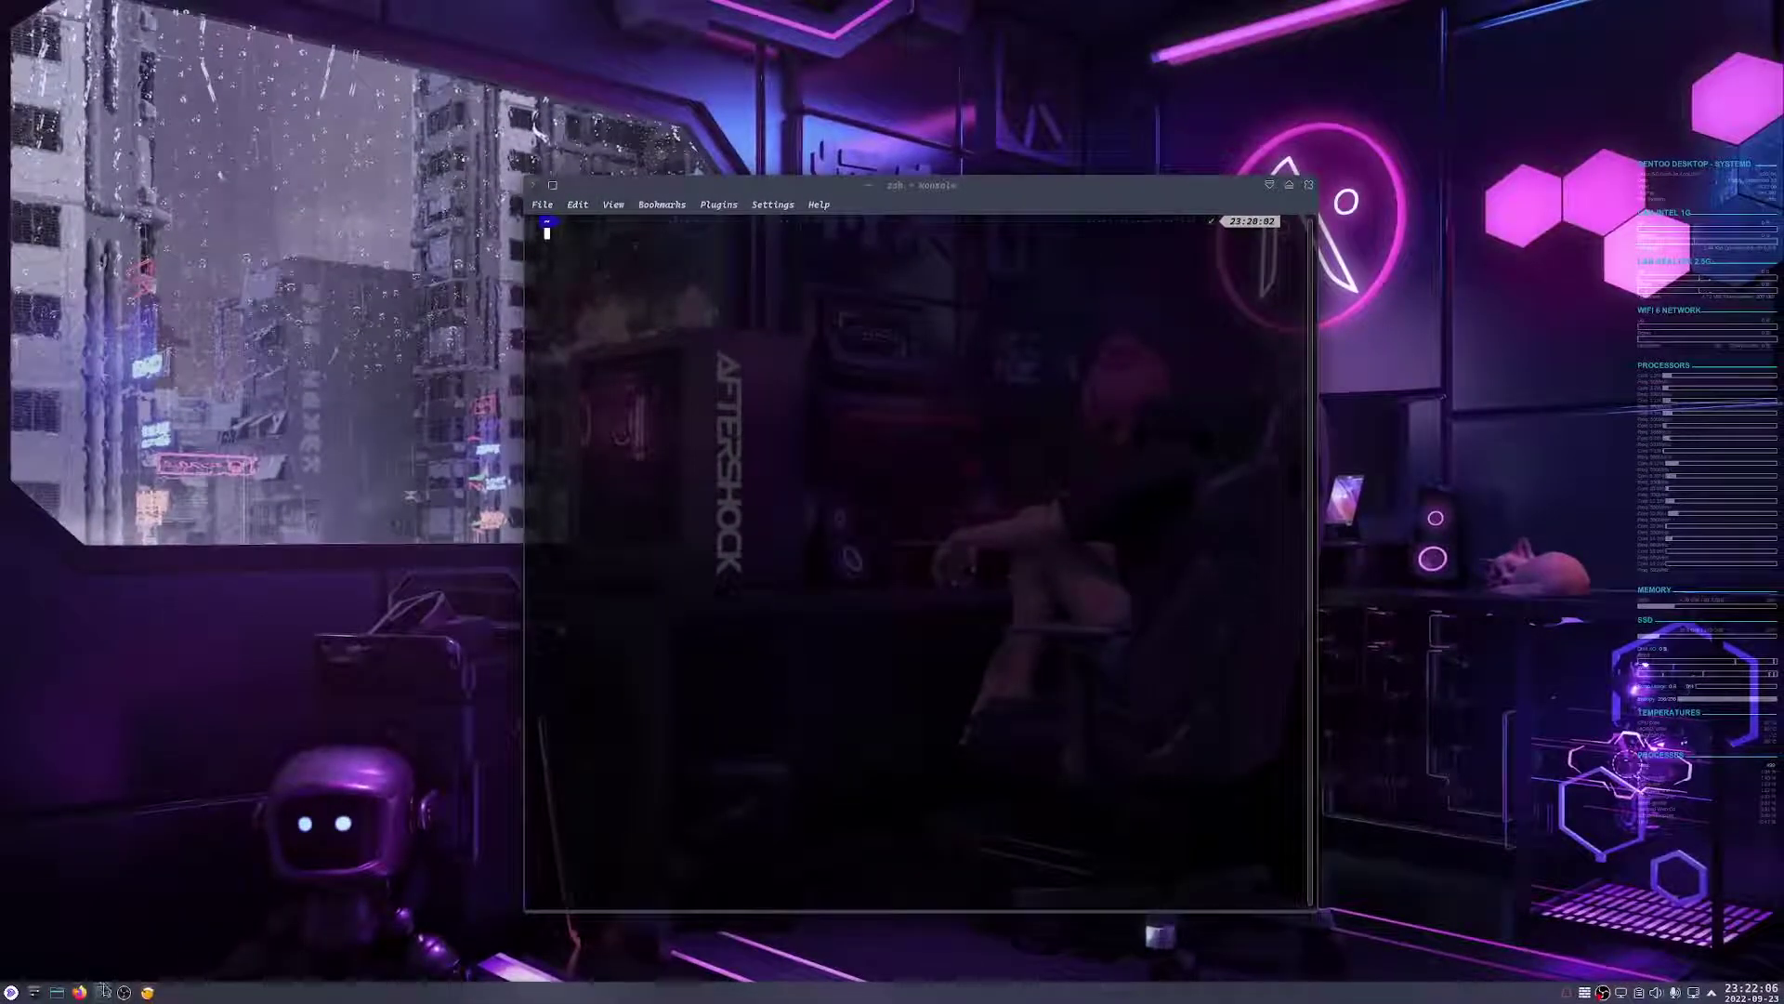
Search Google for 'winetricks fedora' and open the How To Install Wine 7 on Fedora guide
left_click(79, 992)
left_click(599, 229)
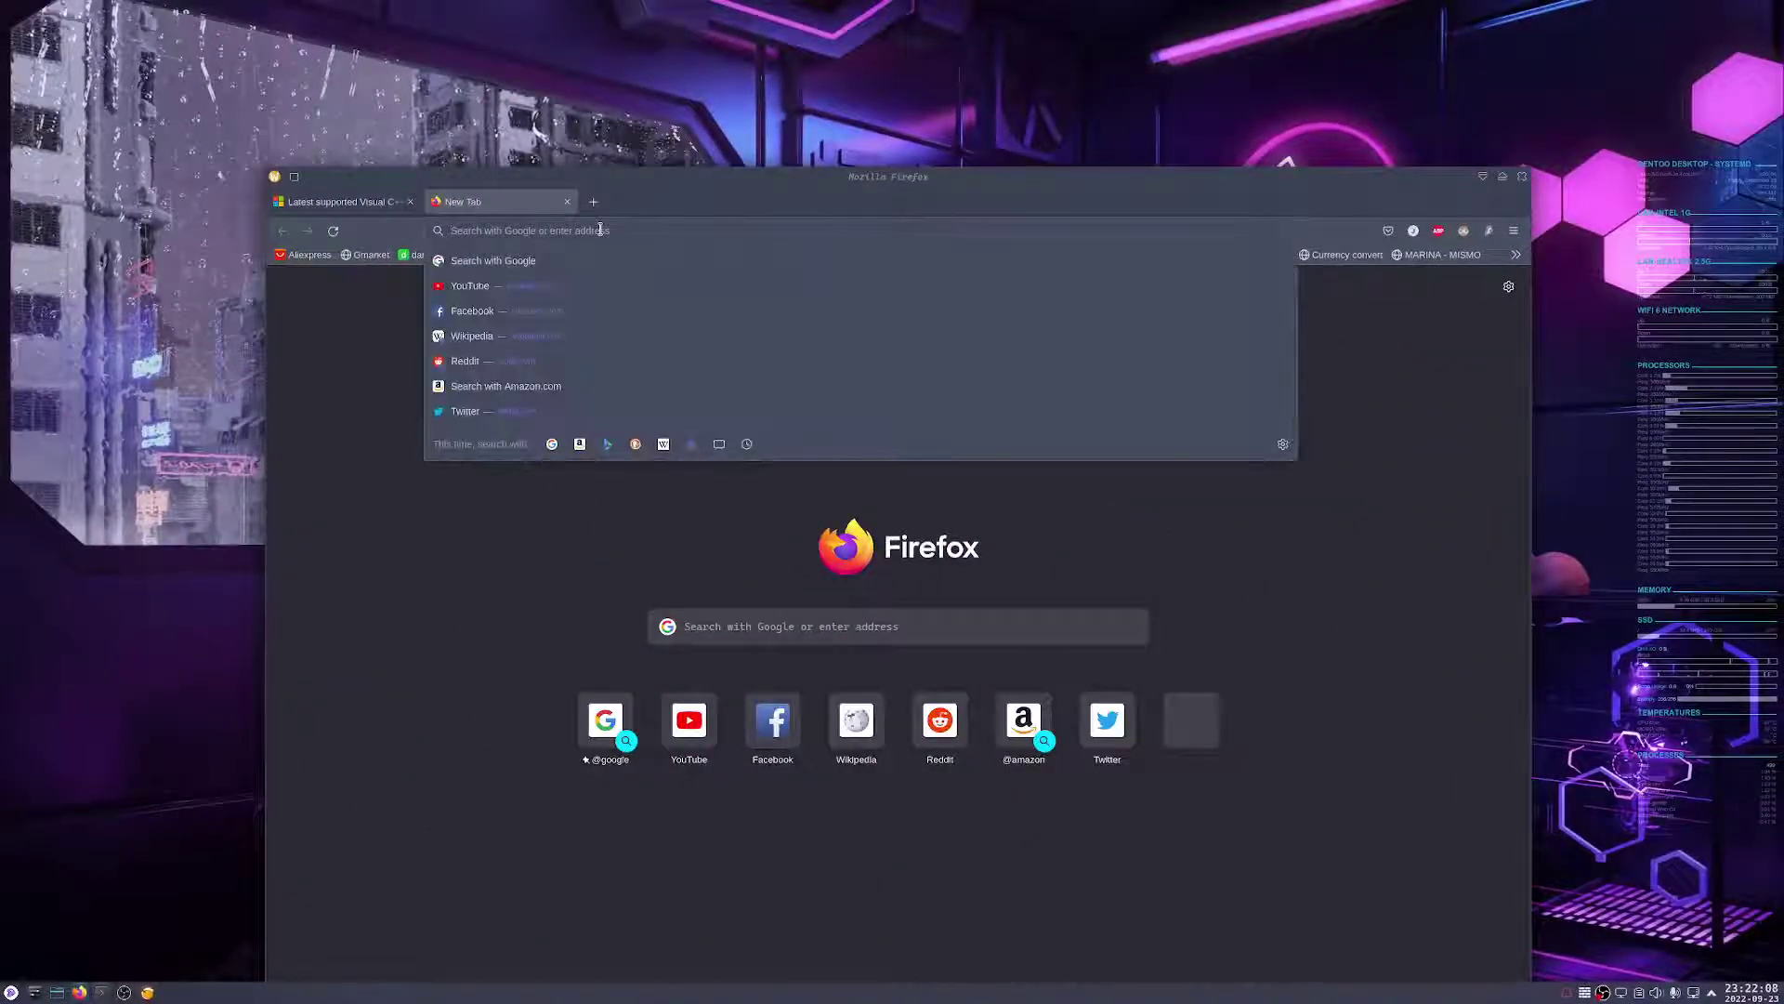
type("winetricks fedora")
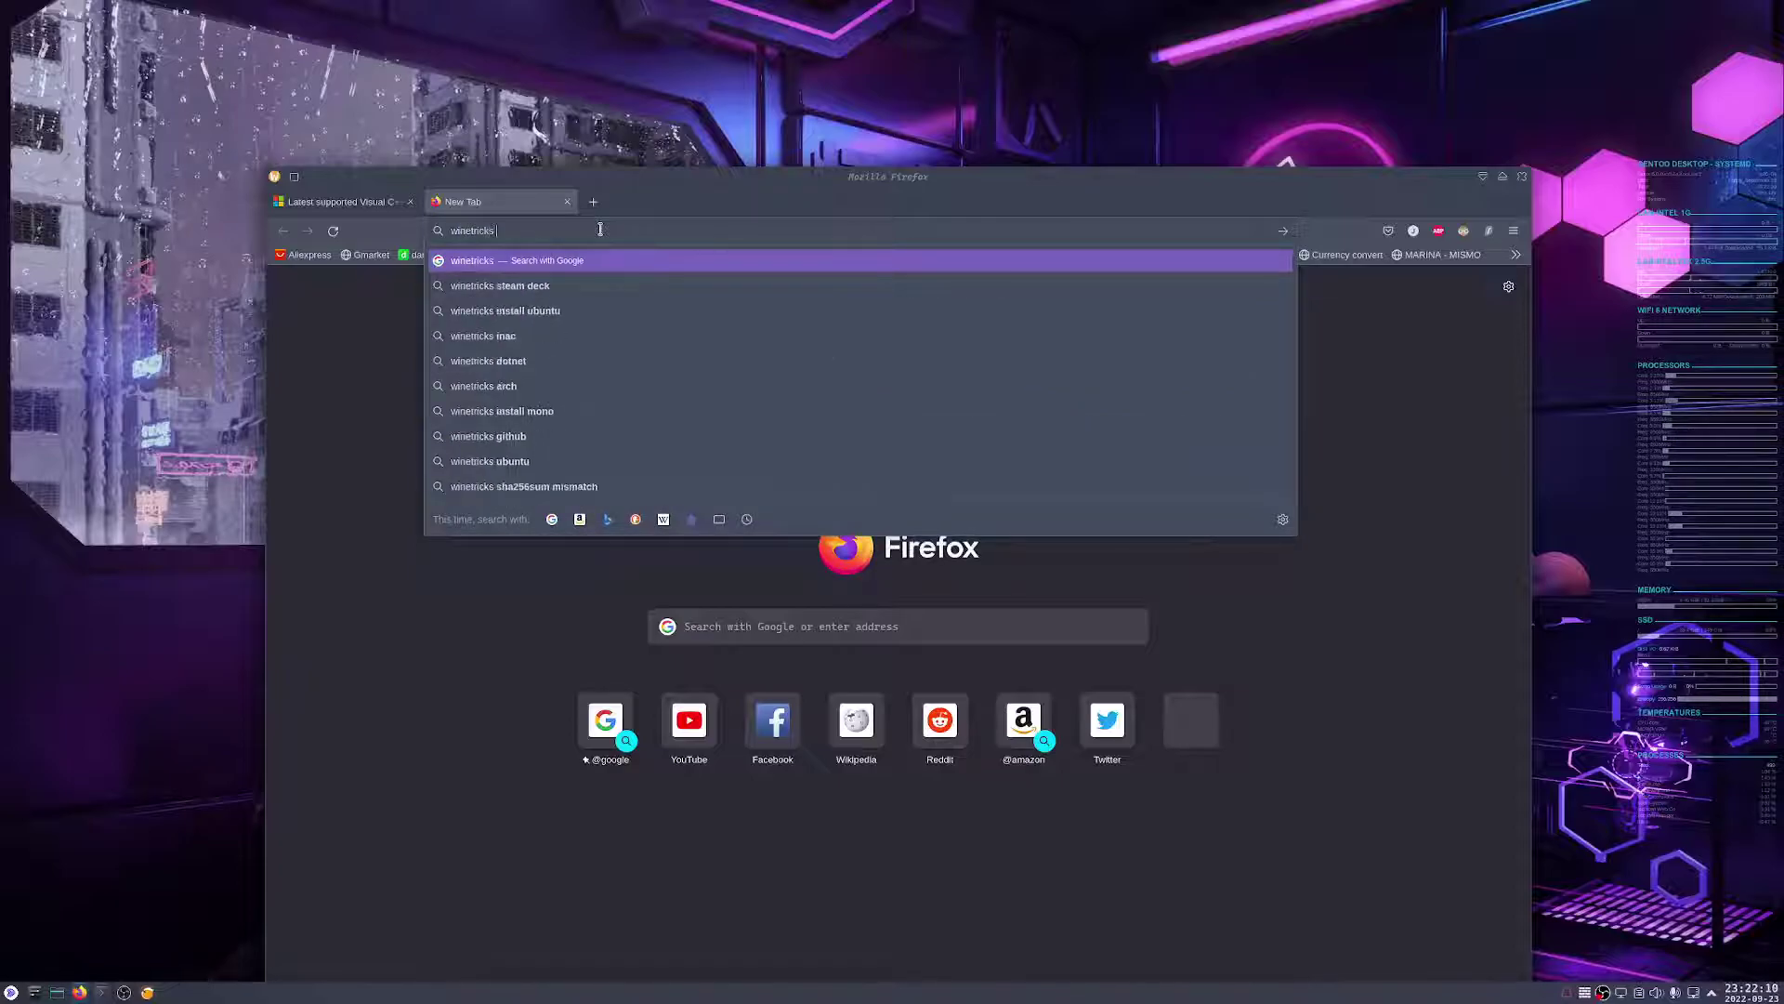
key("Return")
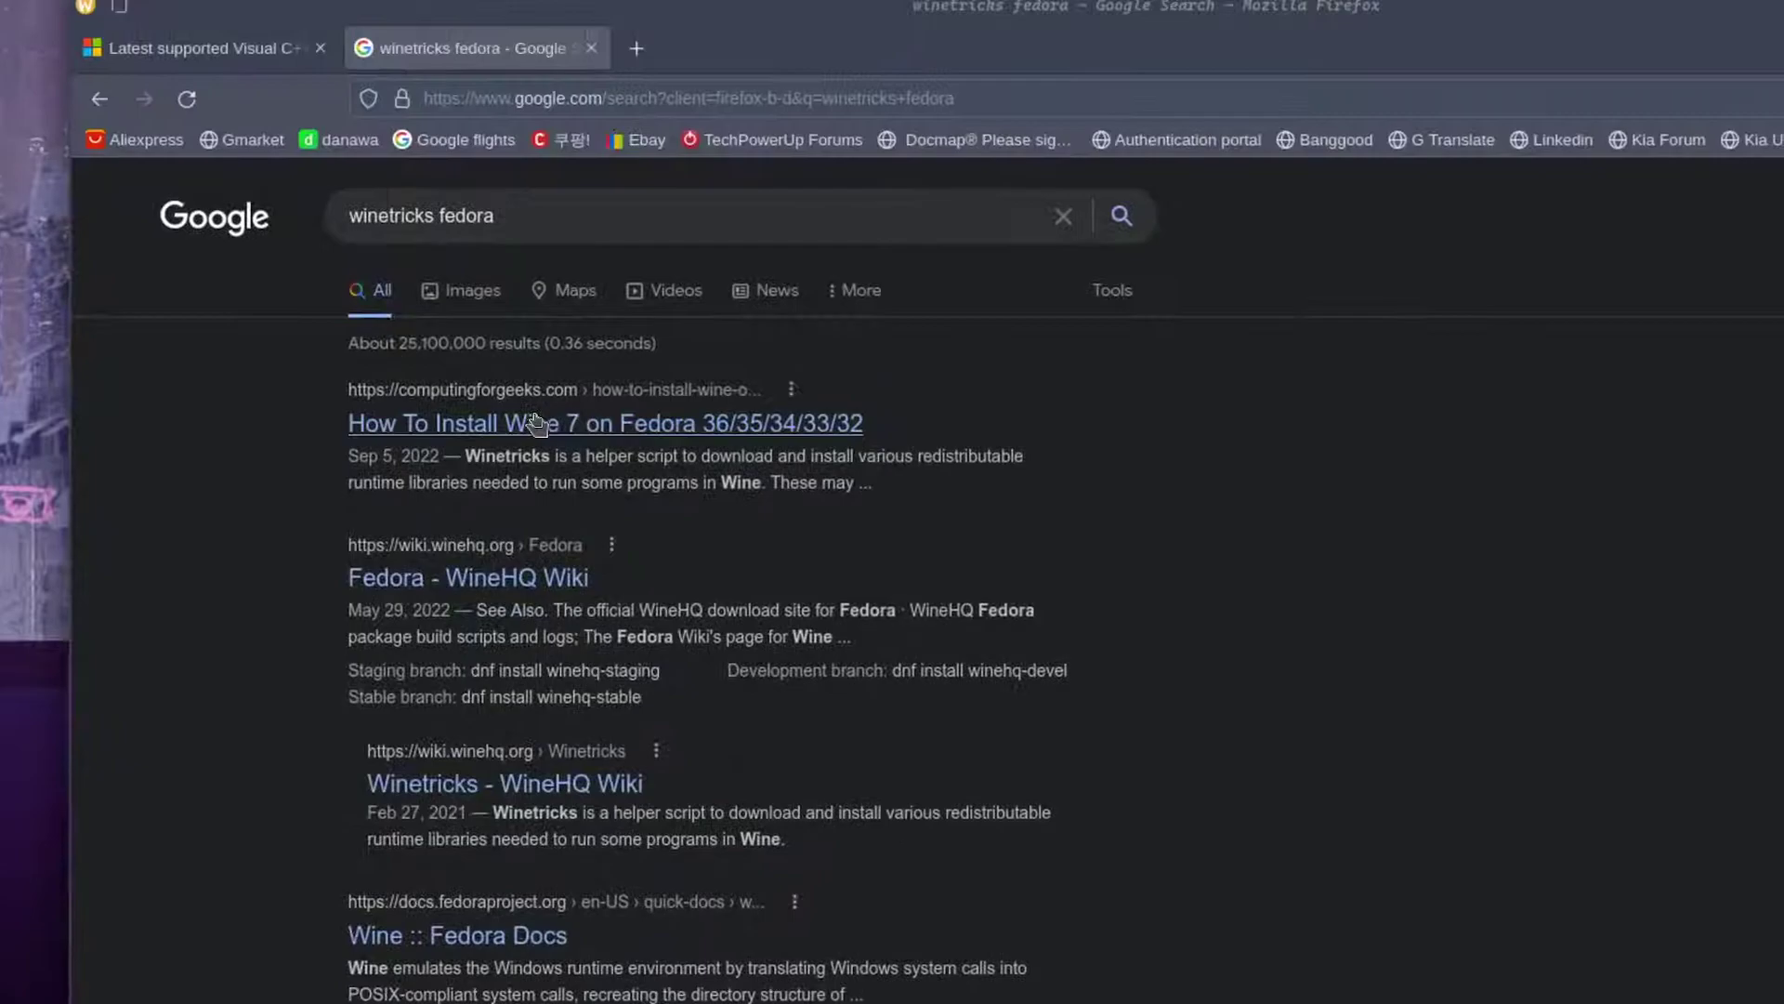
left_click(562, 265)
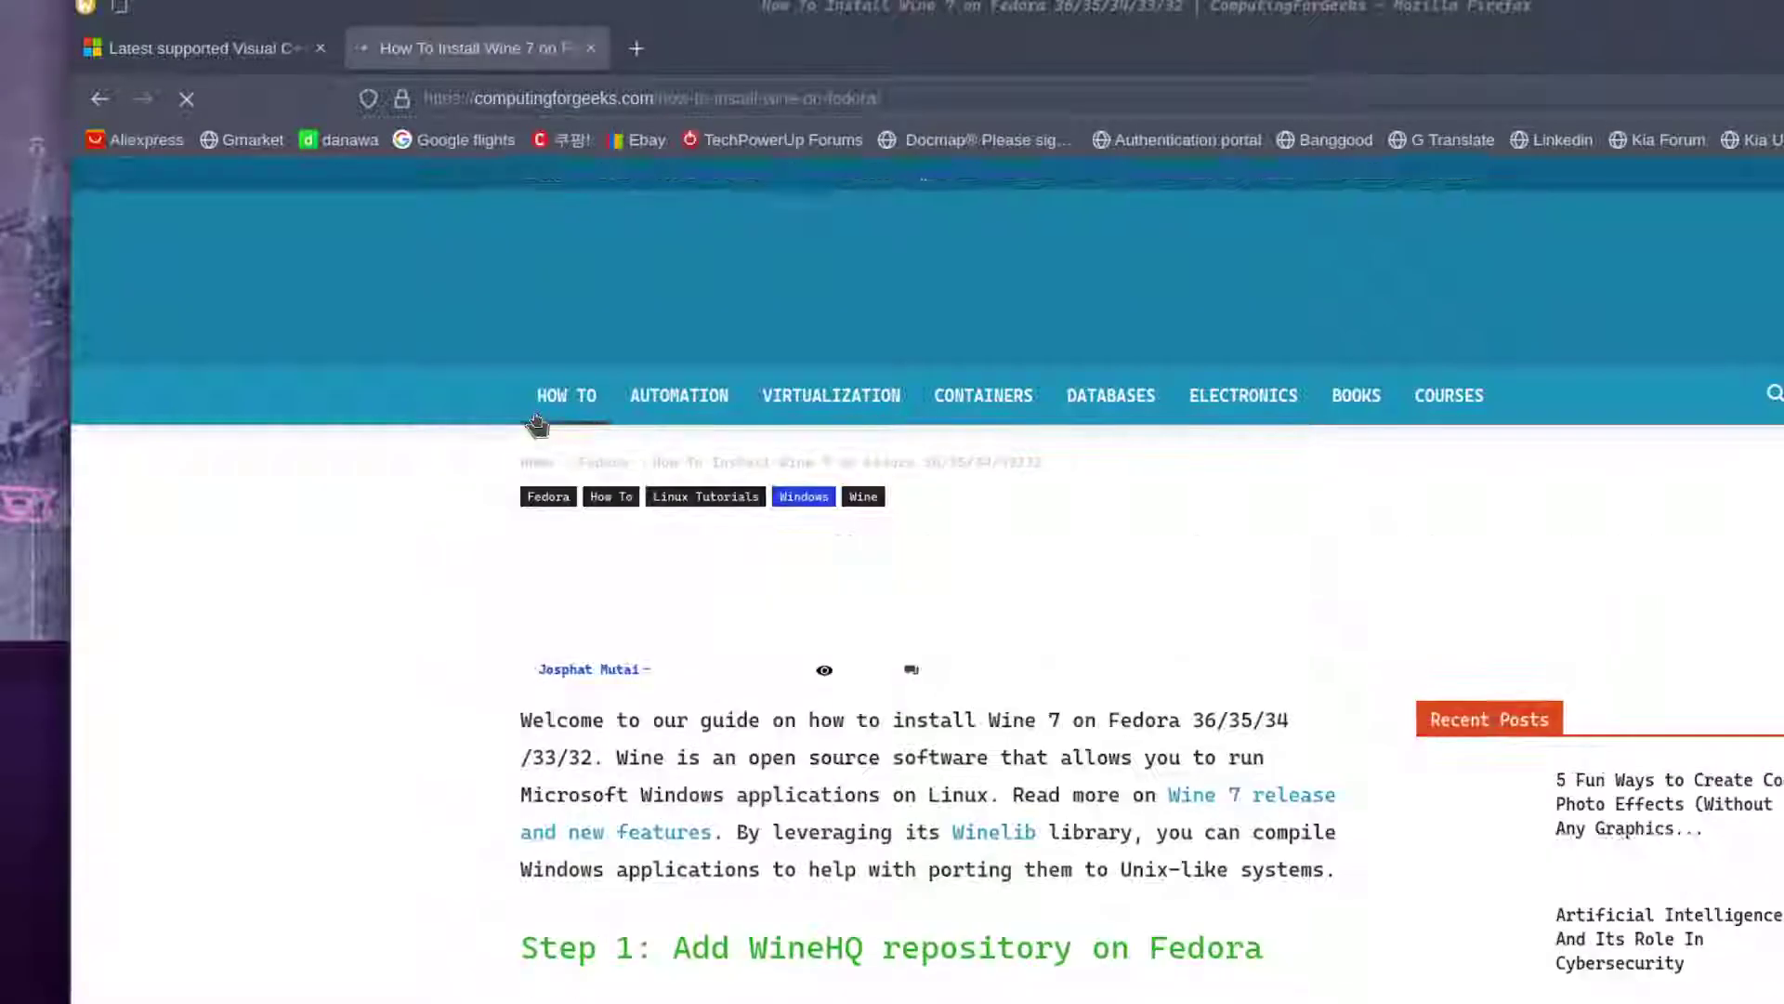
Scroll the guide to its Step 3 winetricks install section, then minimize Firefox
scroll(1065, 636, "down", 10)
scroll(1069, 637, "down", 6)
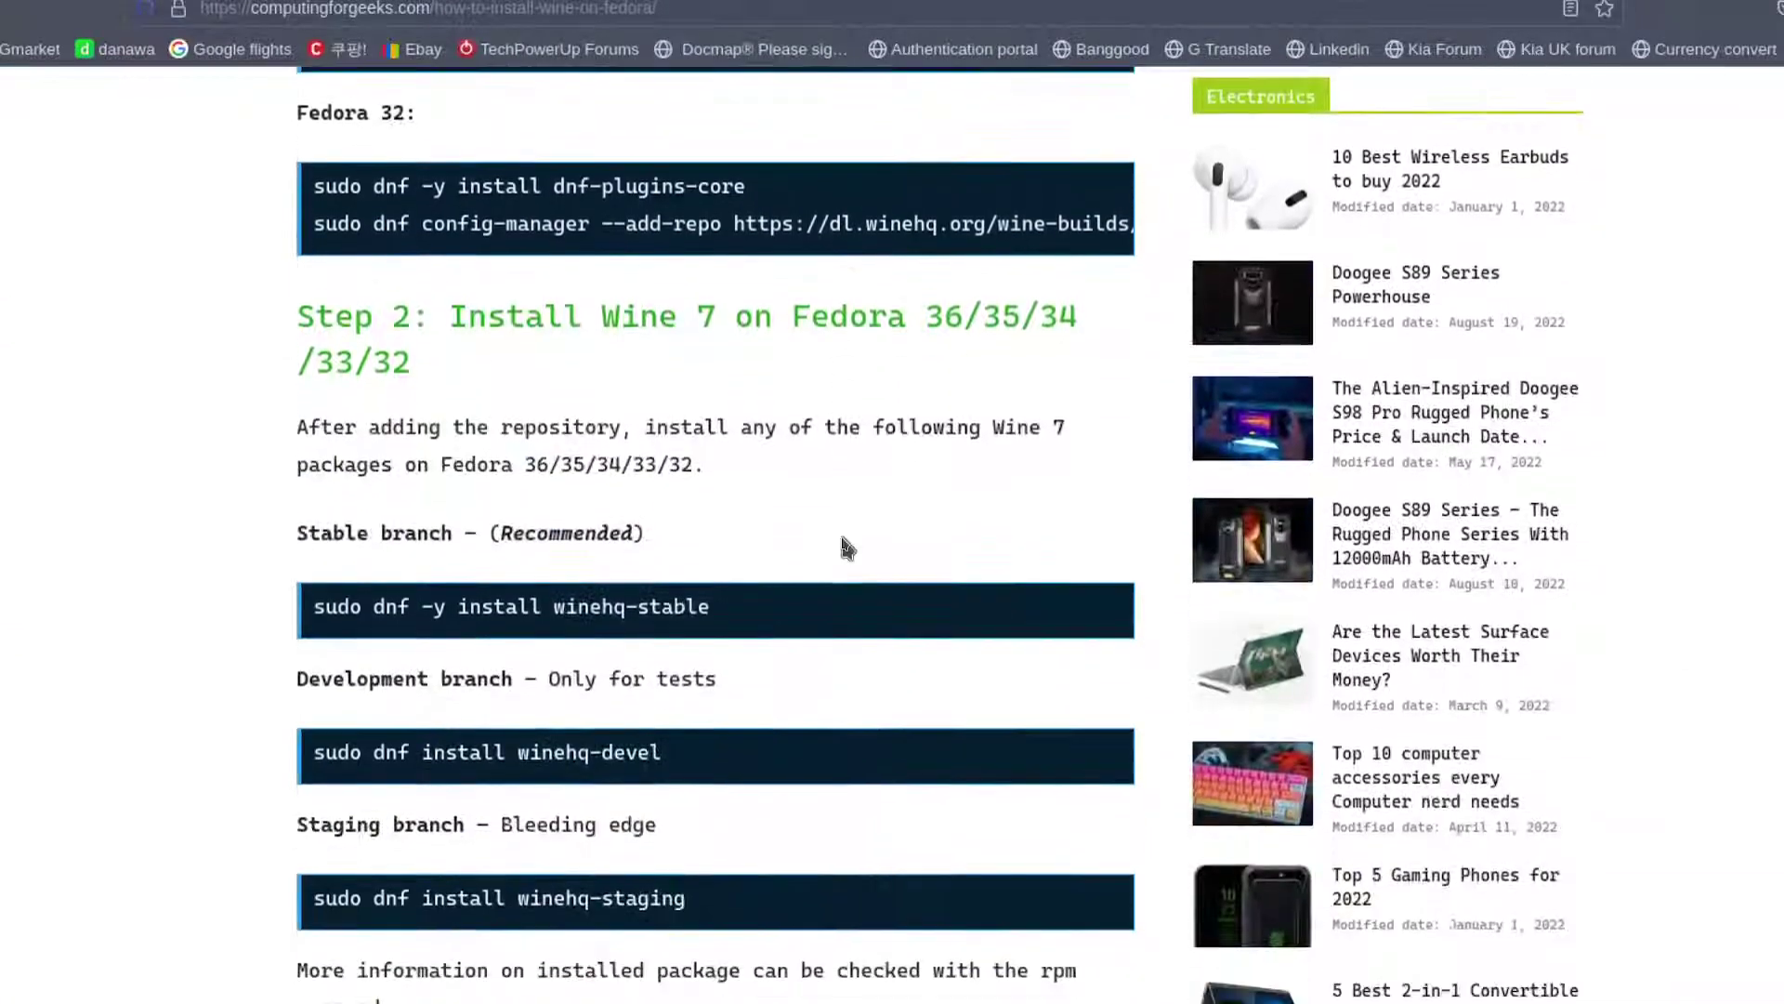
scroll(847, 548, "down", 15)
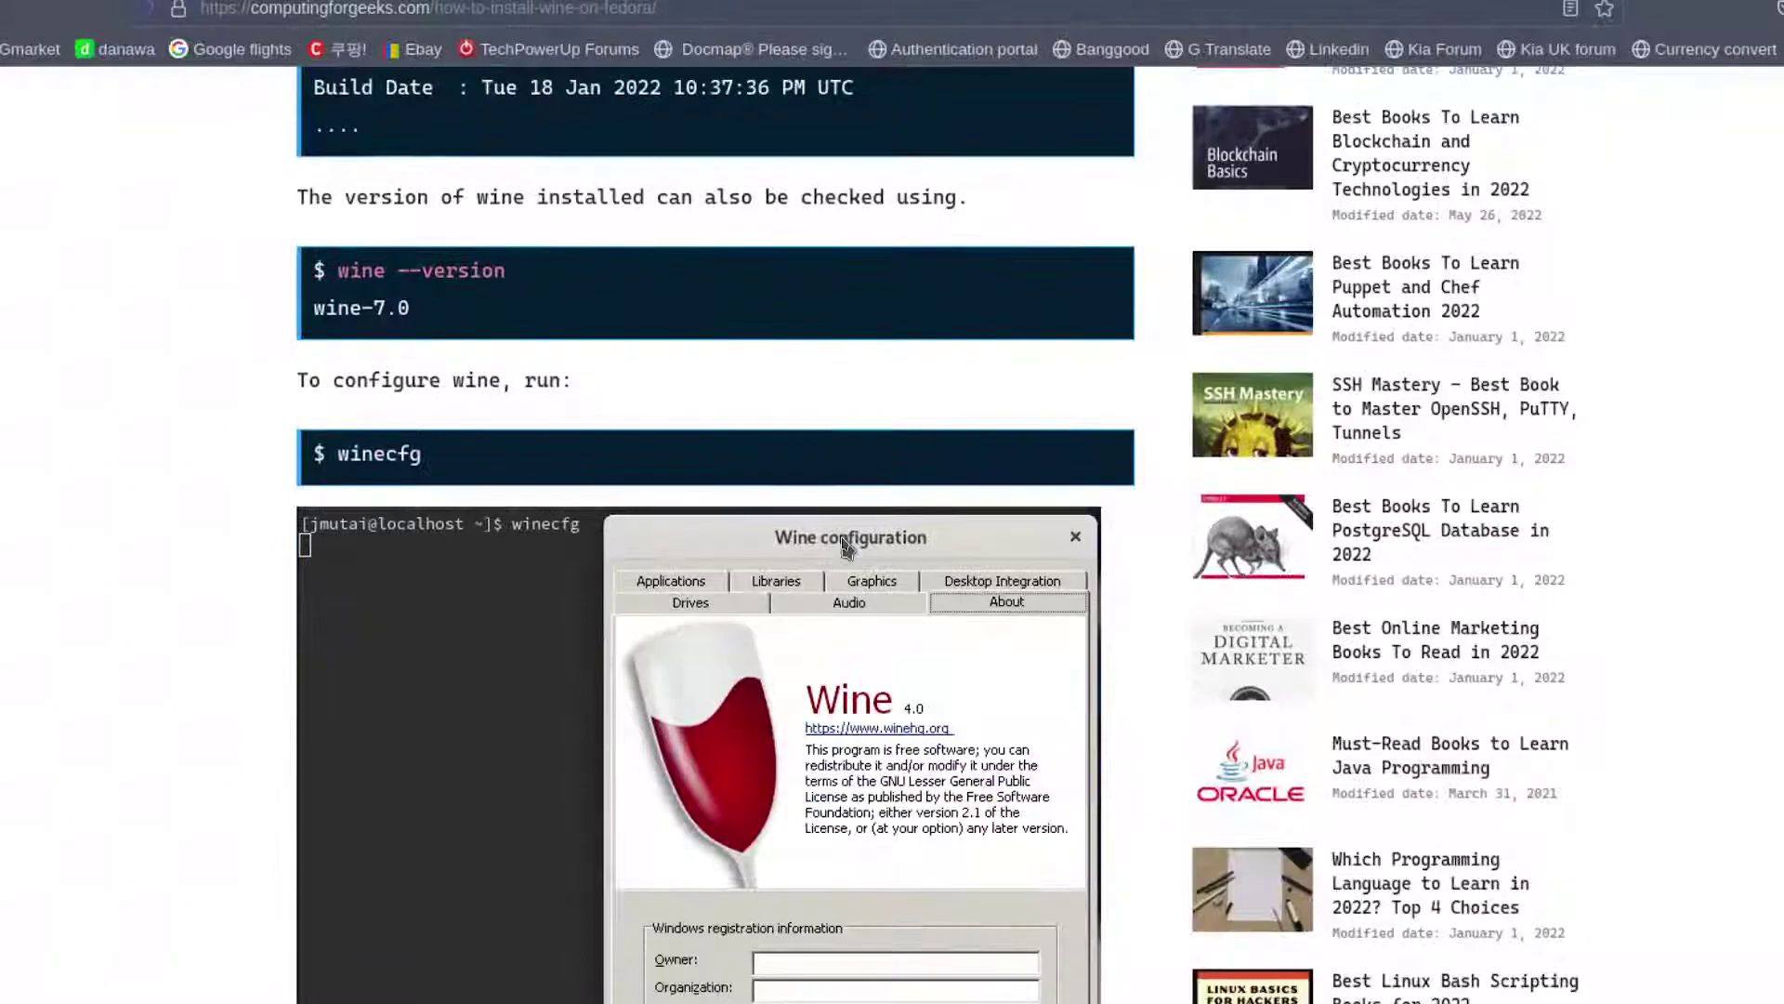
scroll(847, 548, "down", 10)
scroll(843, 547, "up", 5)
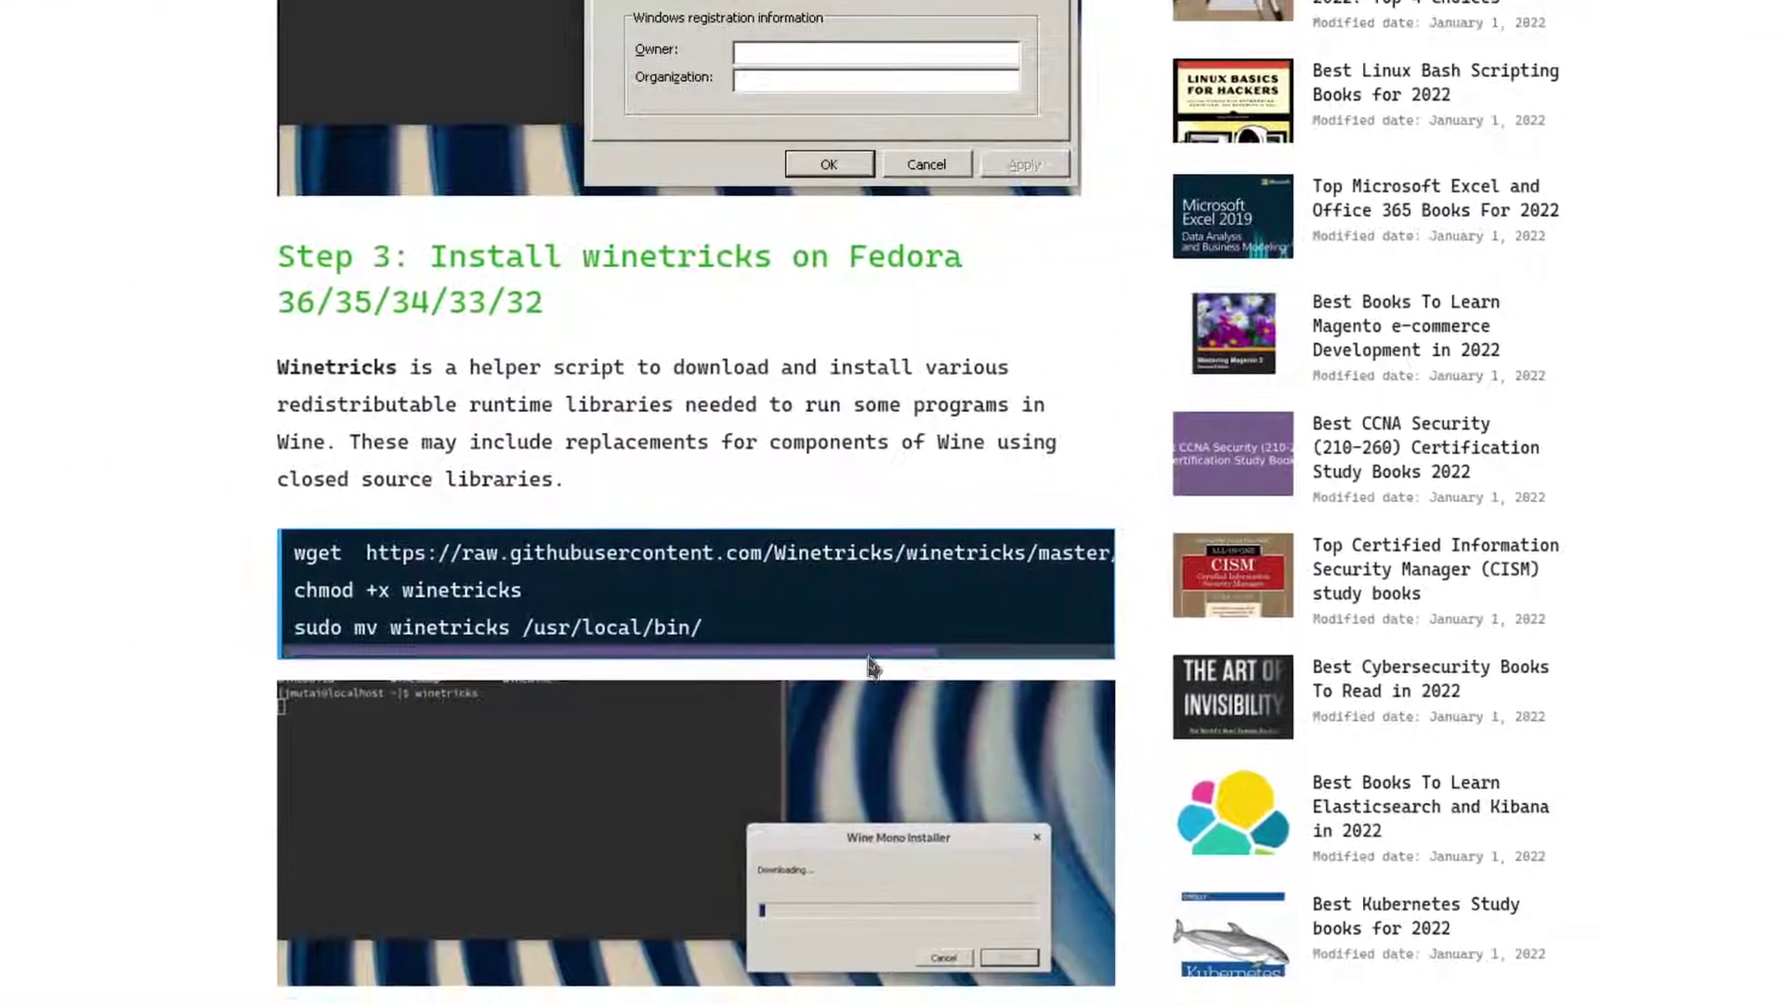
left_click_drag(869, 657, 821, 665)
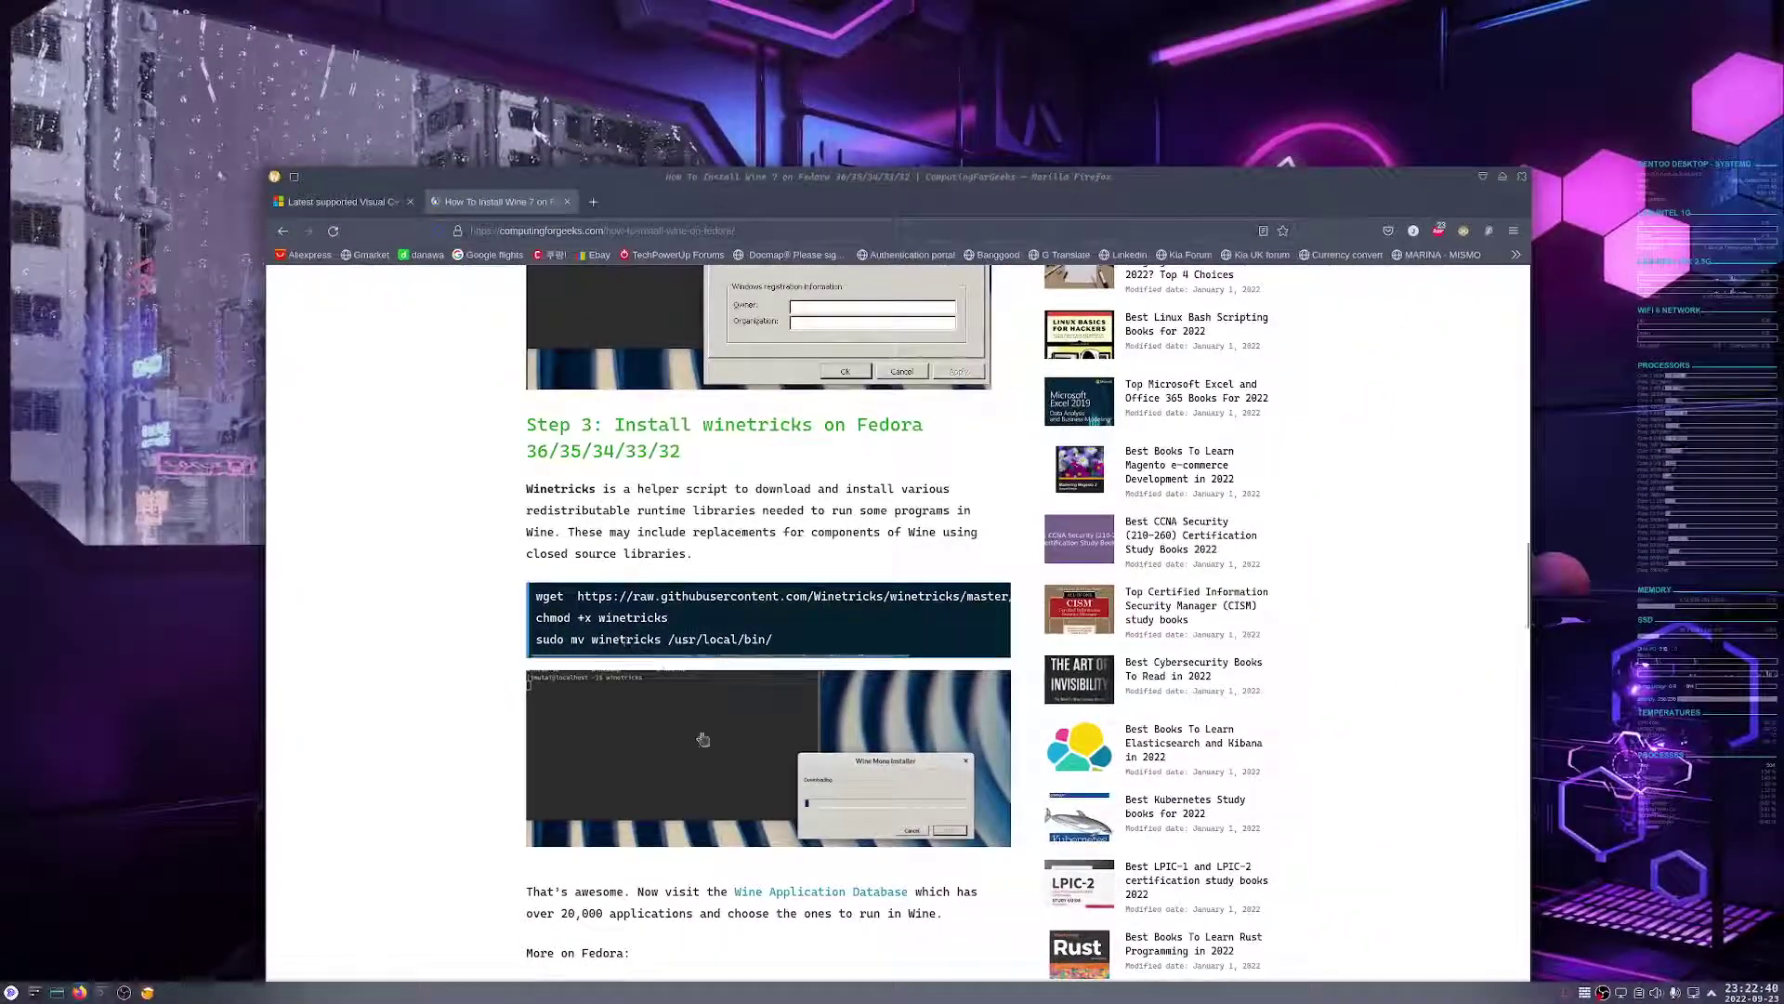
scroll(704, 739, "down", 8)
scroll(711, 759, "up", 3)
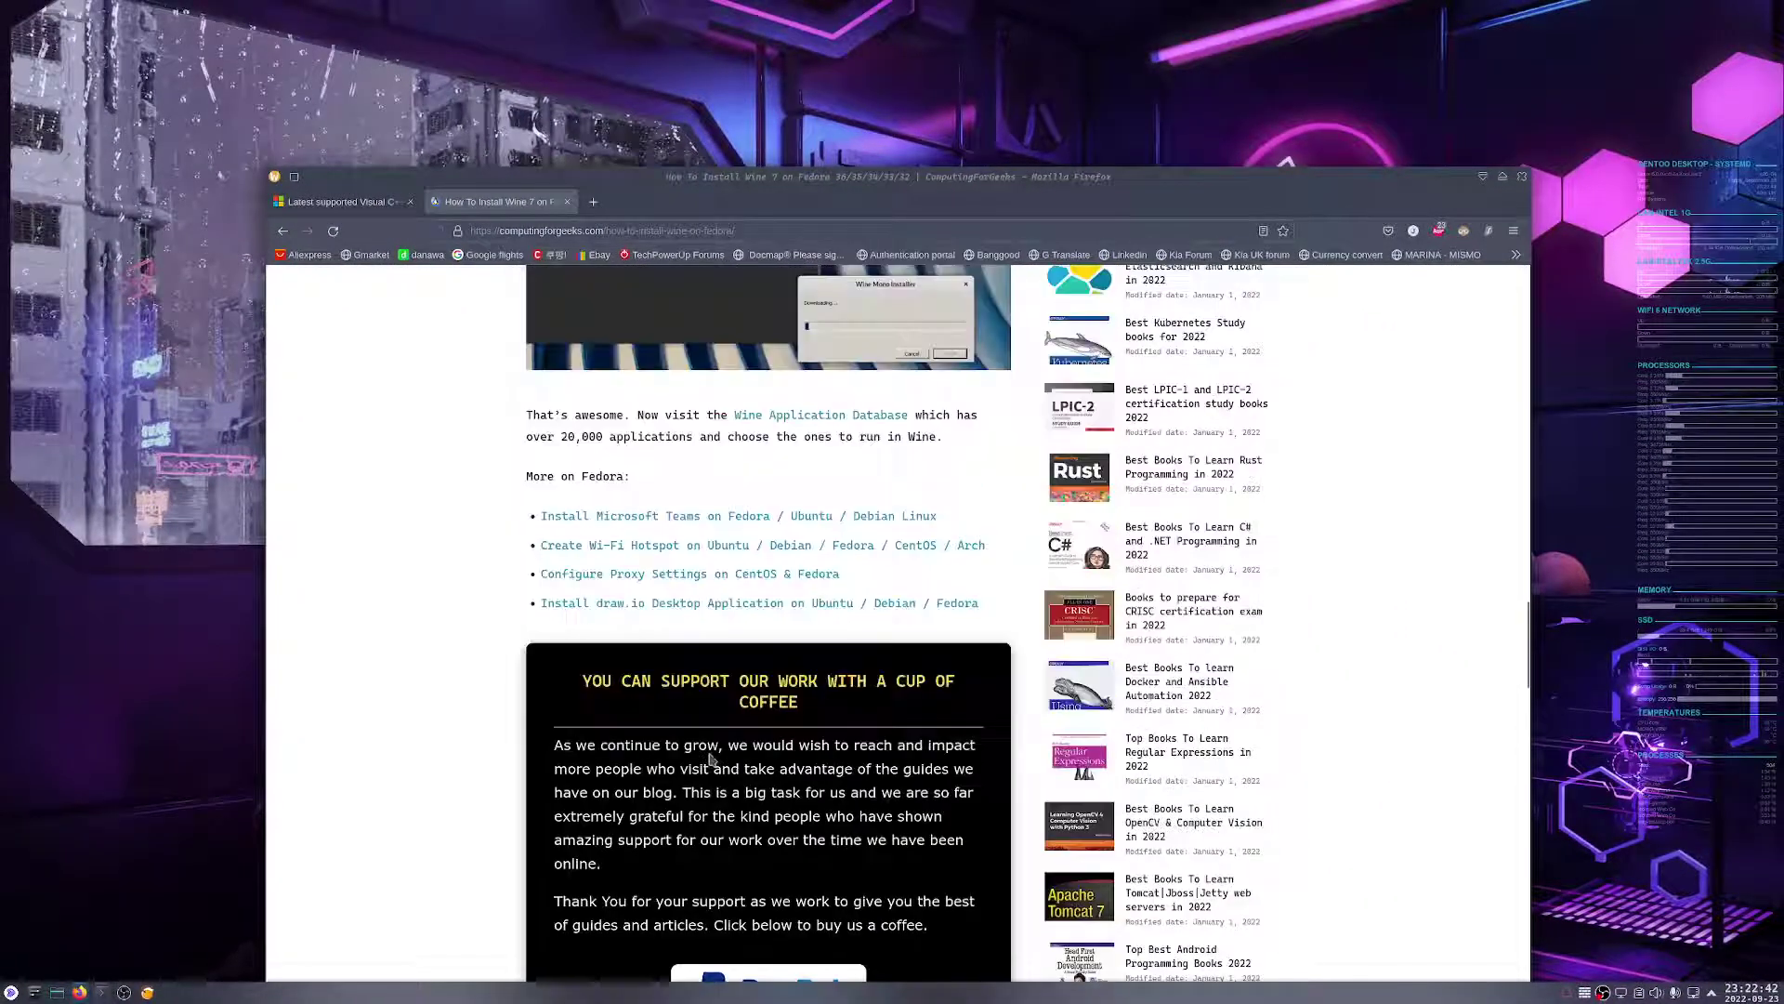
scroll(1420, 426, "up", 3)
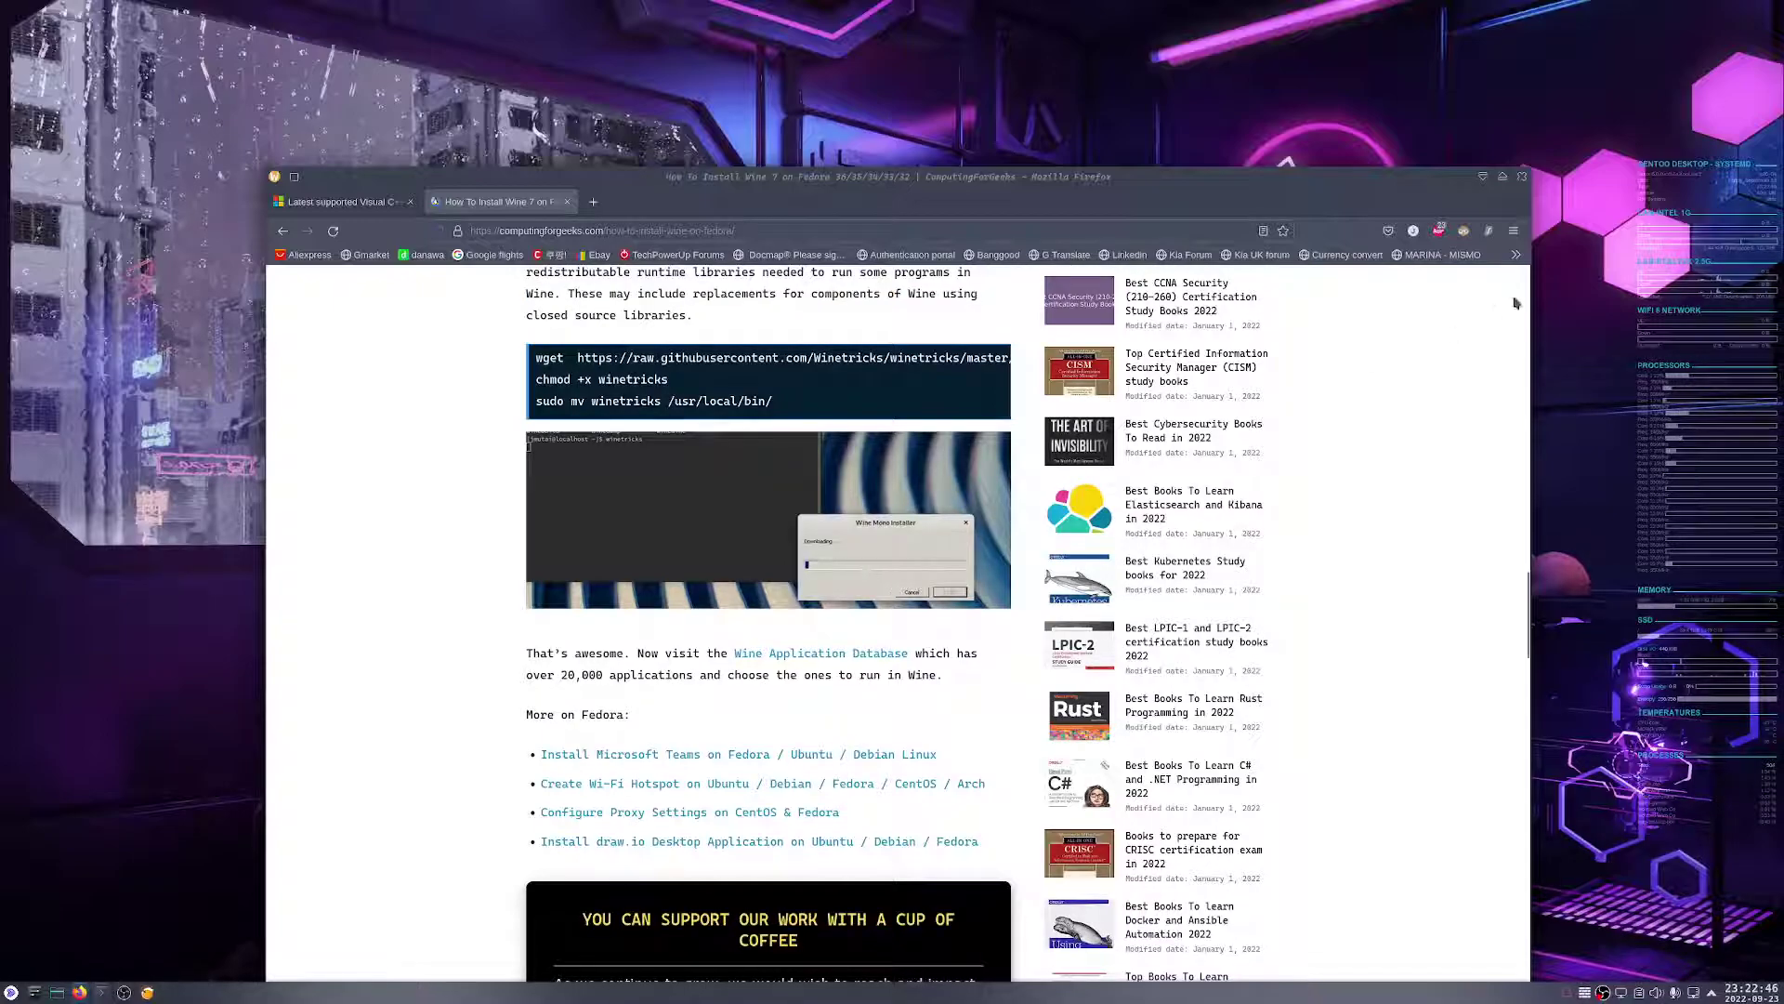
left_click(1483, 177)
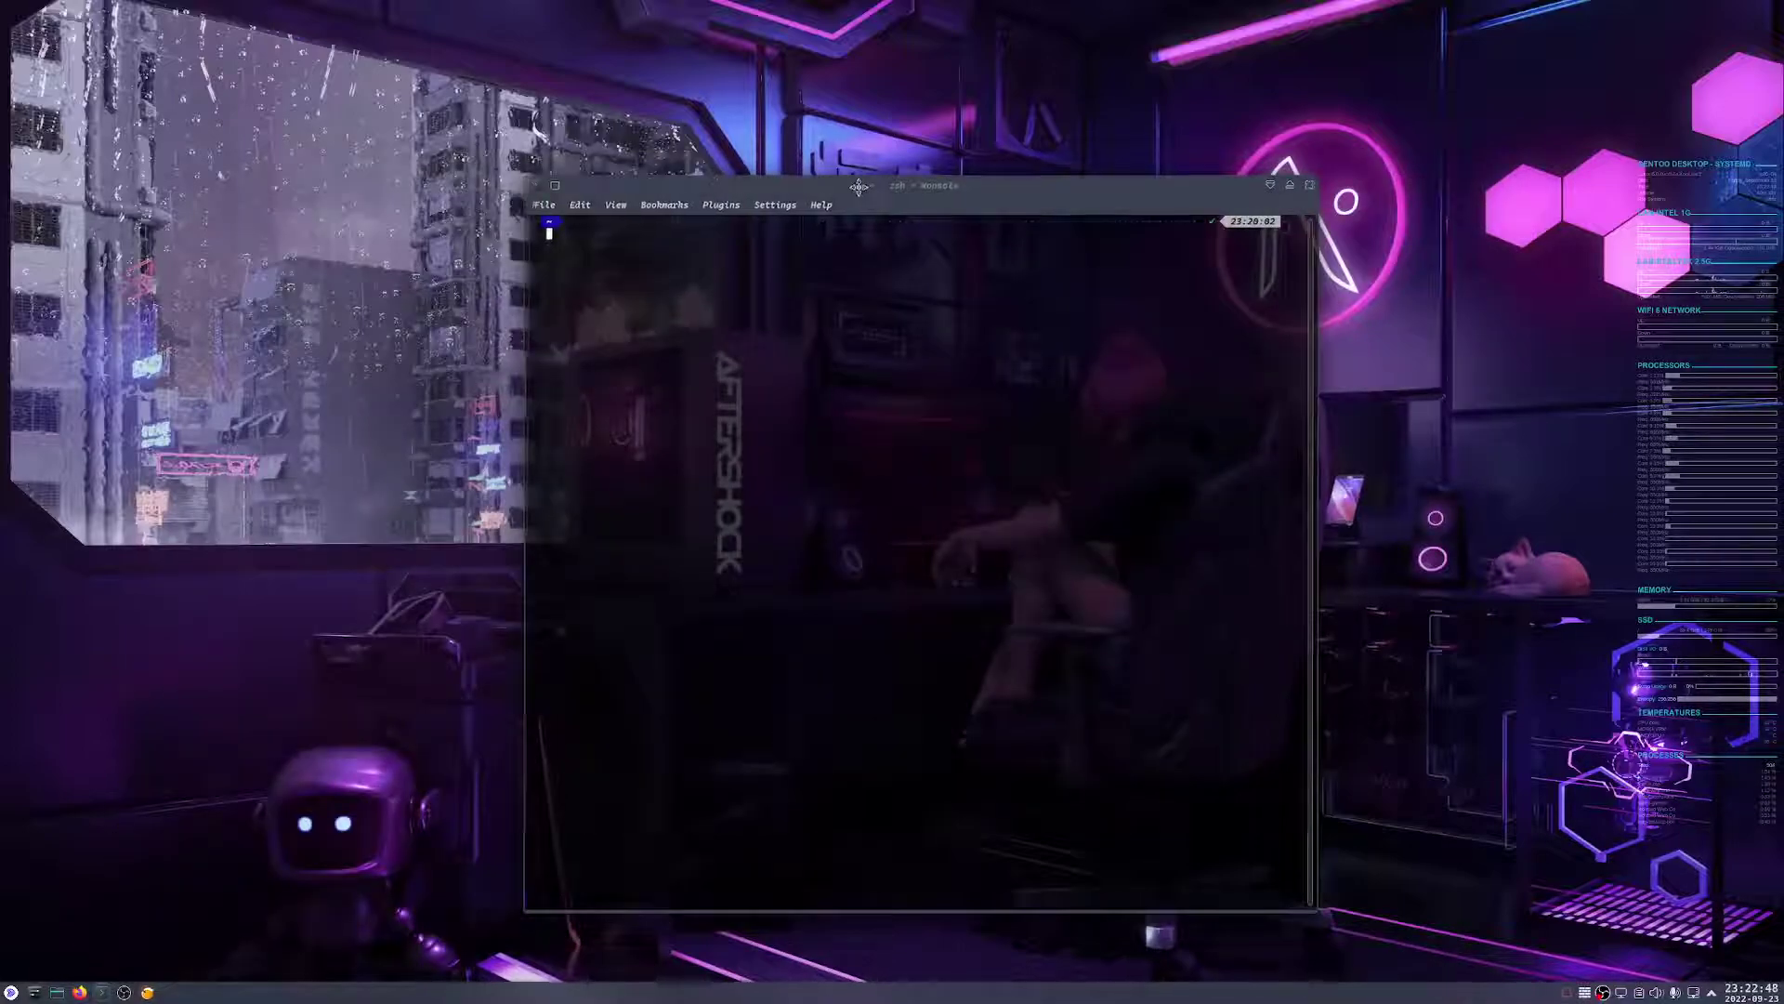
Nudge Konsole right and erase the half-typed 'sudo emerge' winetricks command
left_click_drag(859, 187, 880, 190)
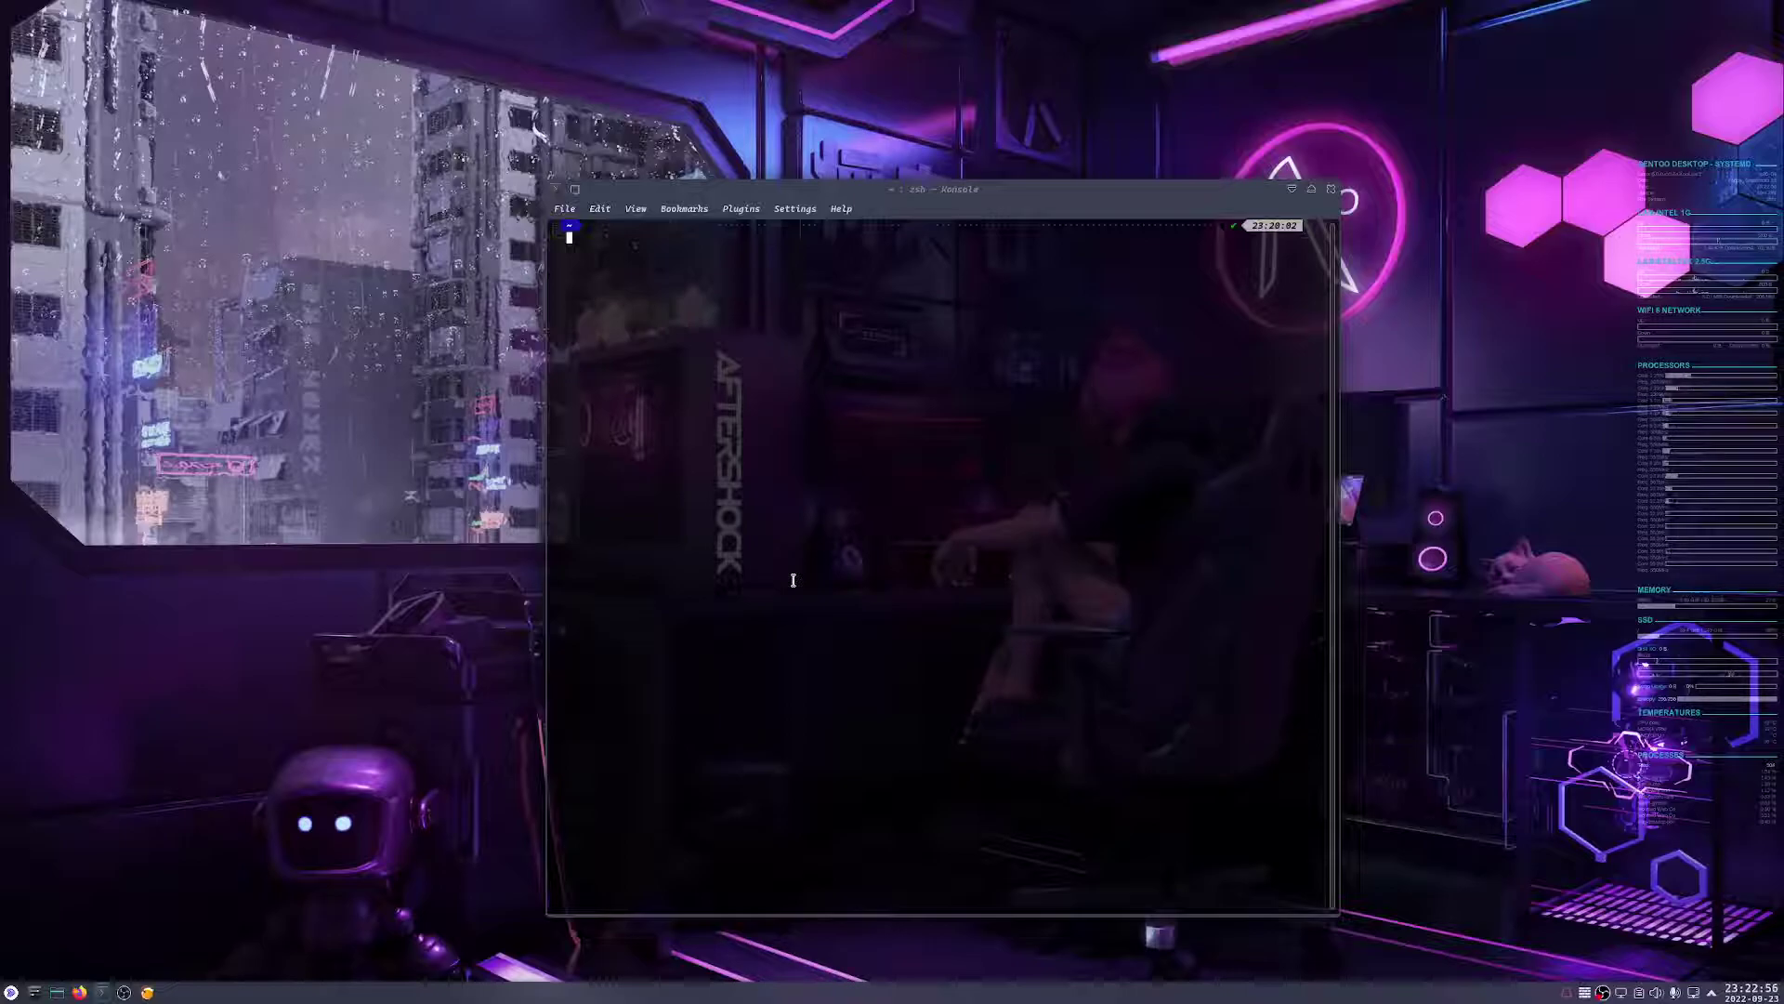
type("sudo emerge")
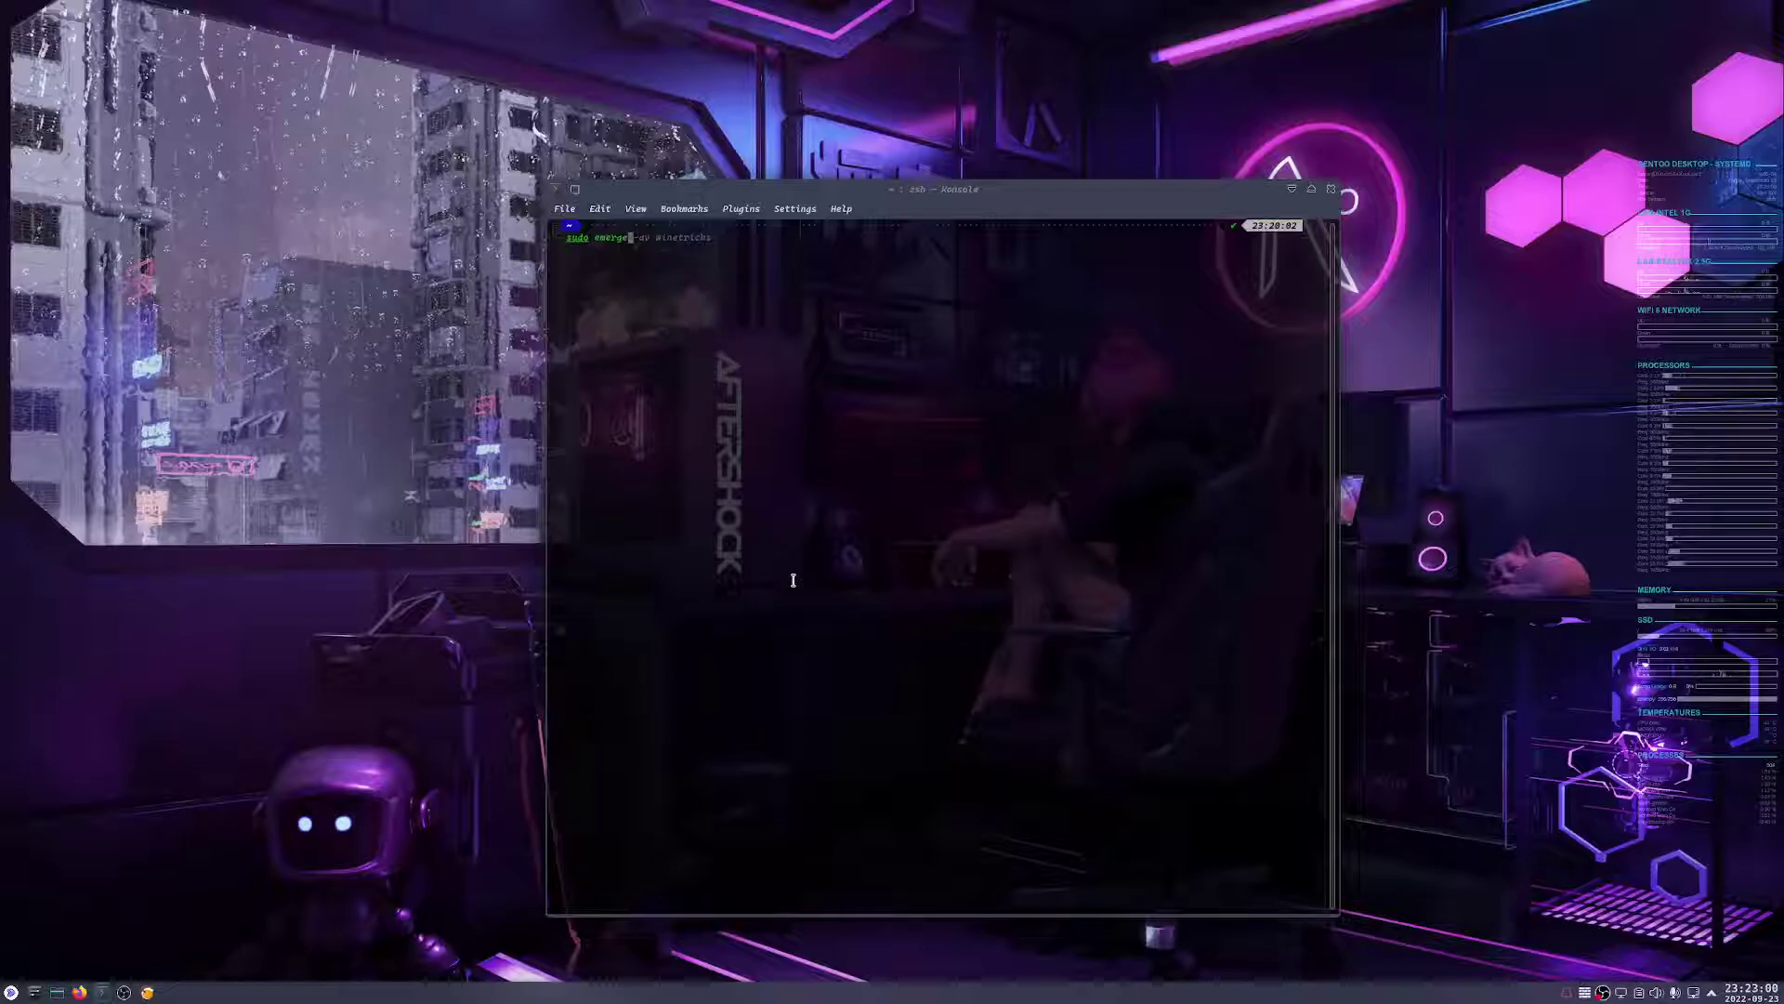
key("BackSpace")
key("BackSpace")
key("BackSpace")
key("BackSpace")
key("BackSpace")
key("BackSpace")
key("BackSpace")
key("BackSpace")
key("BackSpace")
key("BackSpace")
key("BackSpace")
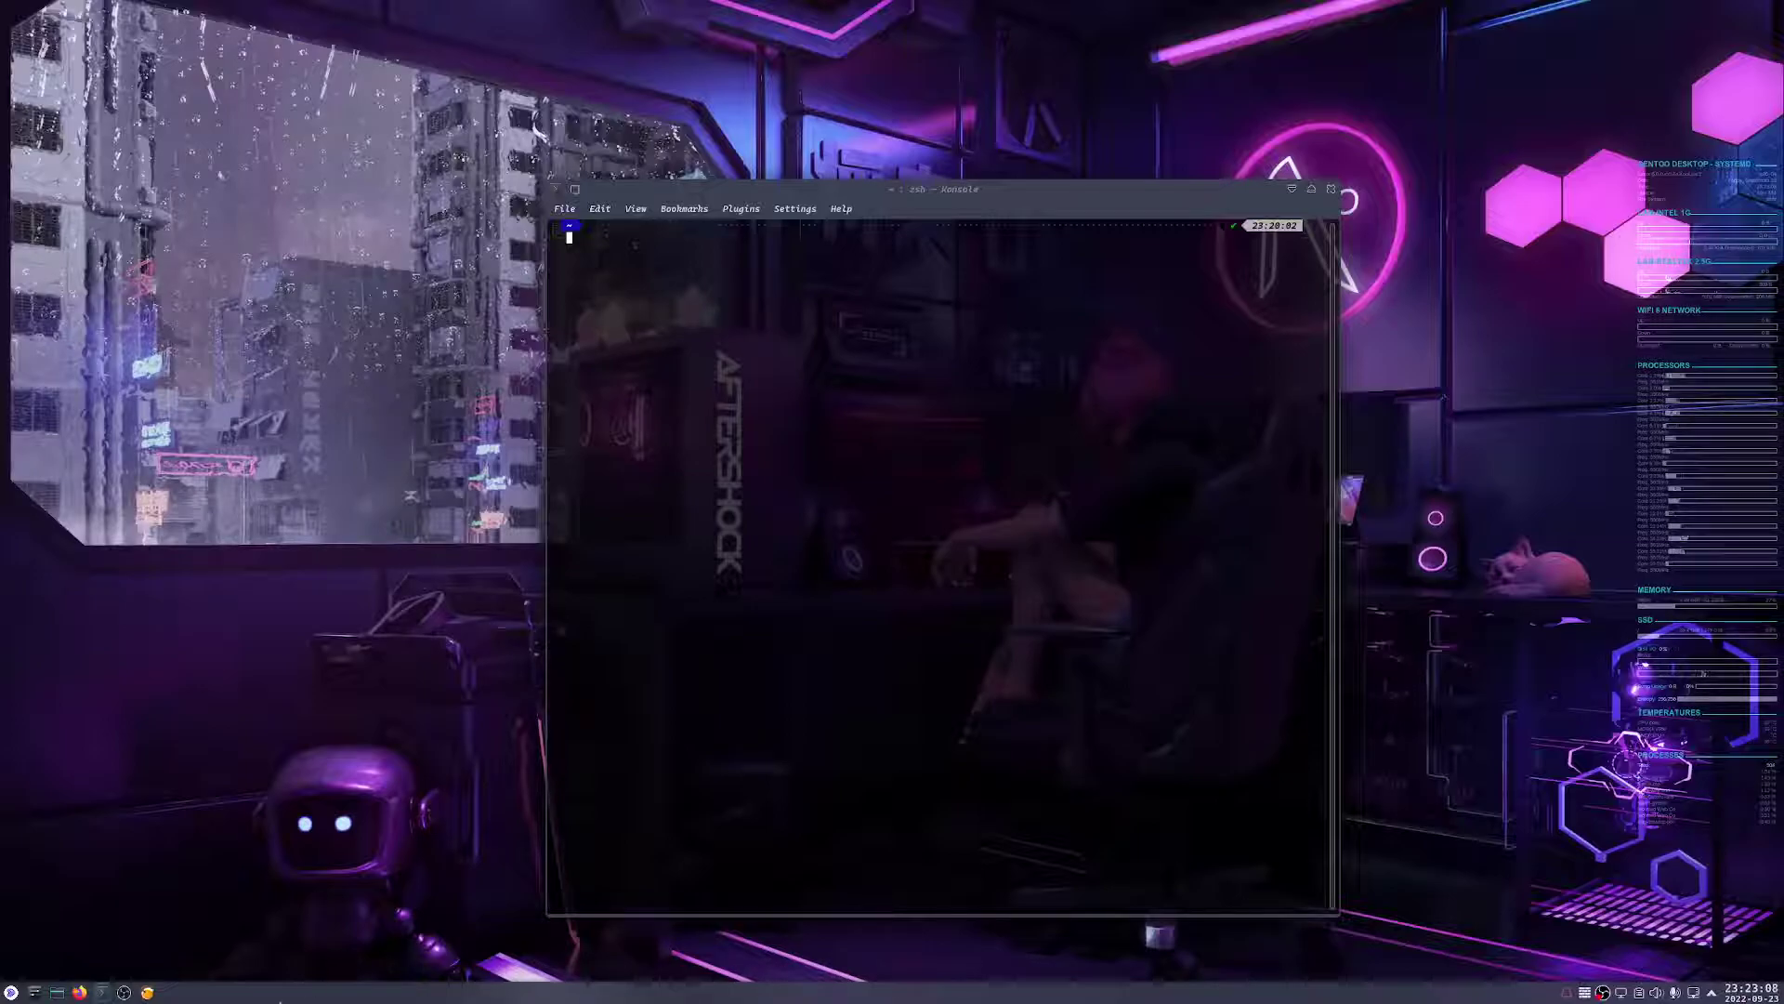
left_click(80, 992)
Close the 'How To Install Wine 7' tab, review the Visual C++ downloads page, and minimize Firefox
left_click(567, 202)
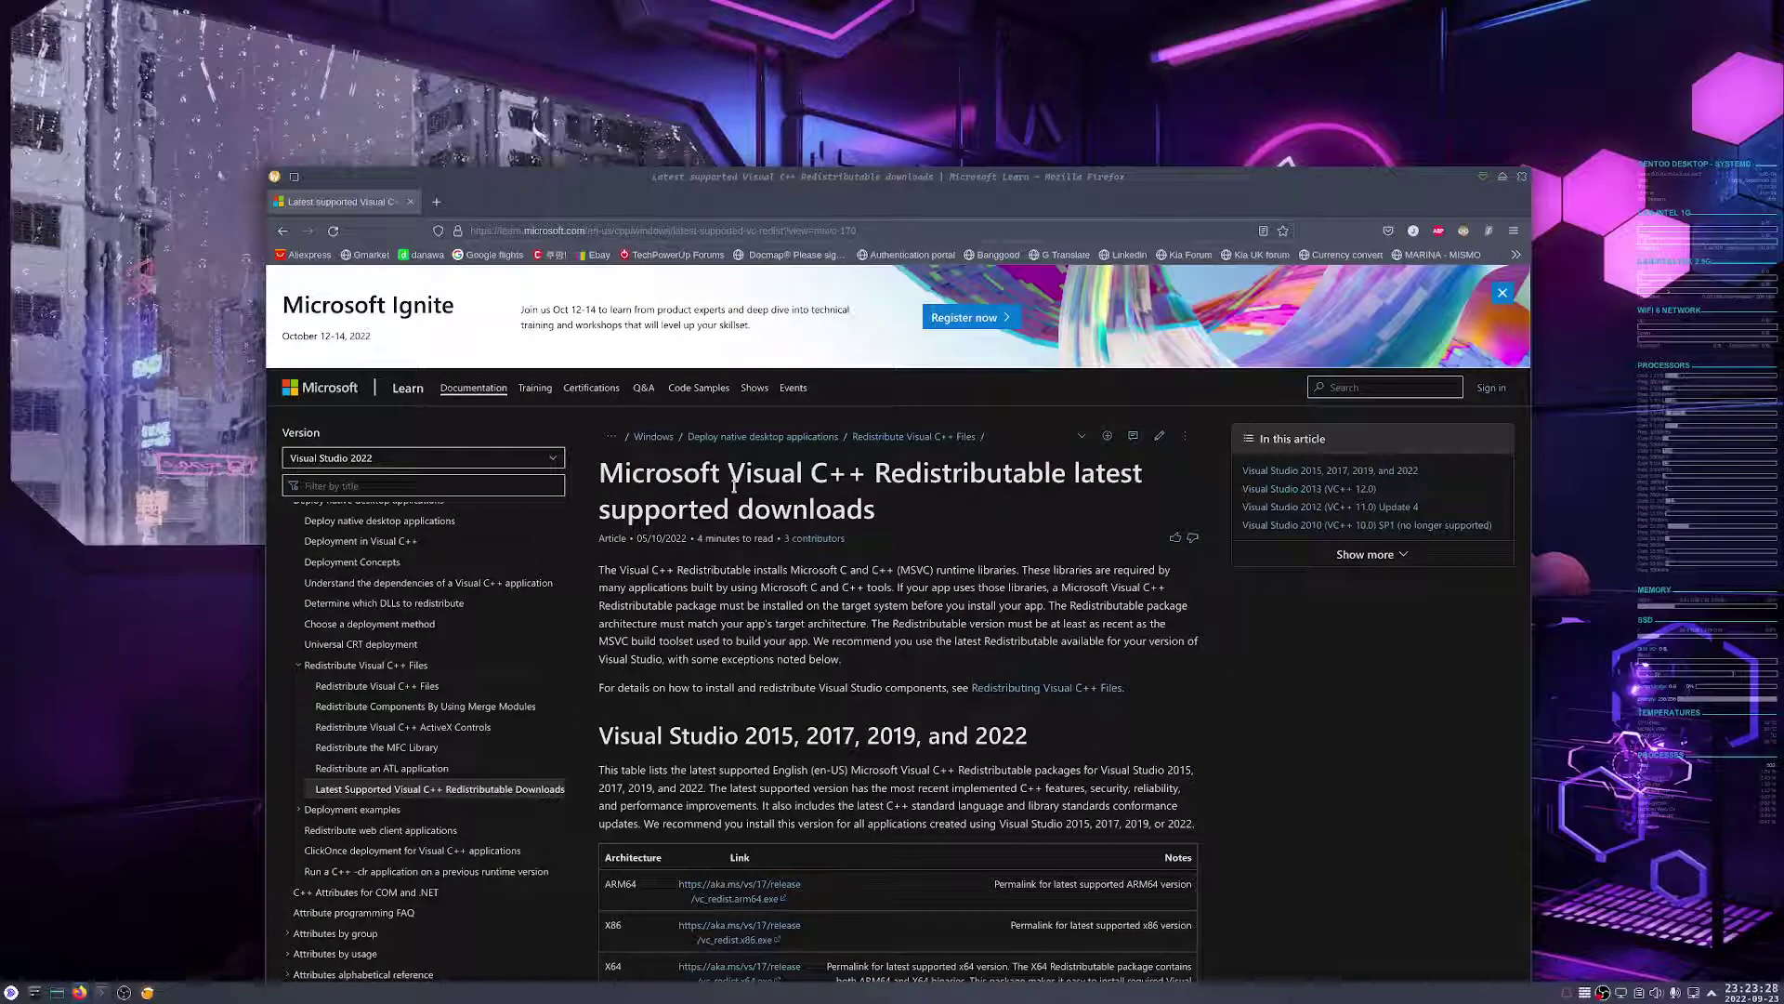
scroll(948, 724, "down", 5)
scroll(990, 758, "up", 5)
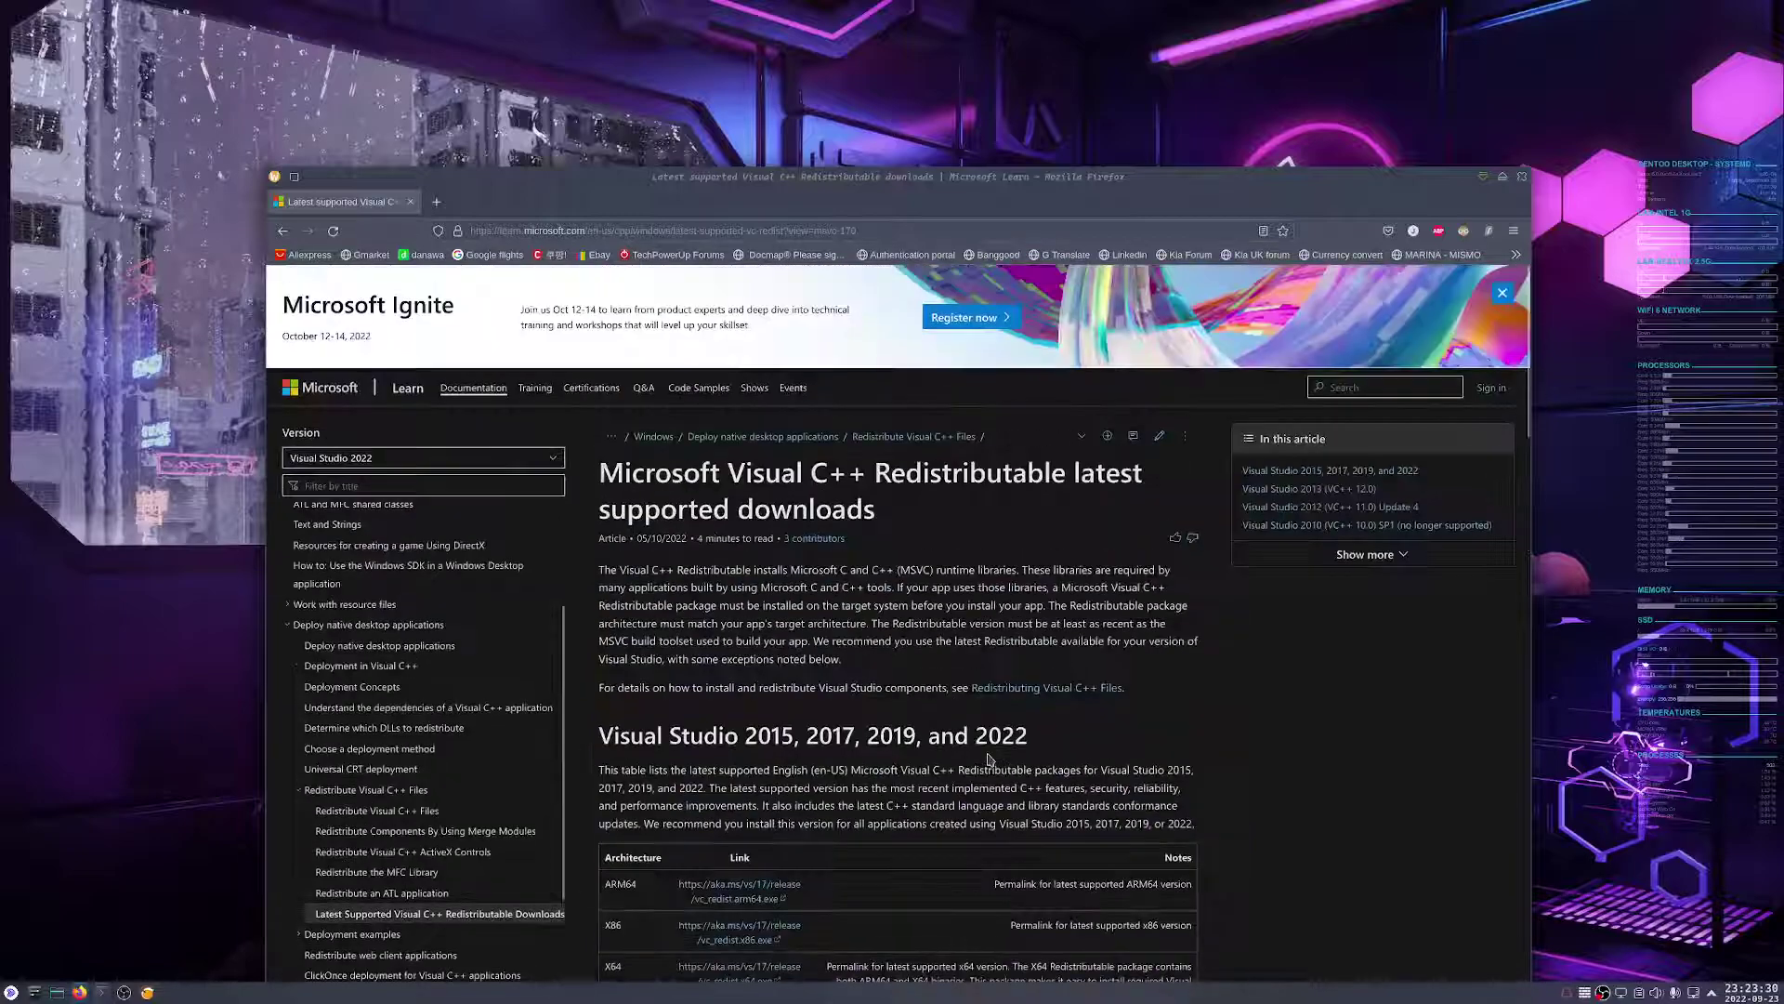
left_click(147, 992)
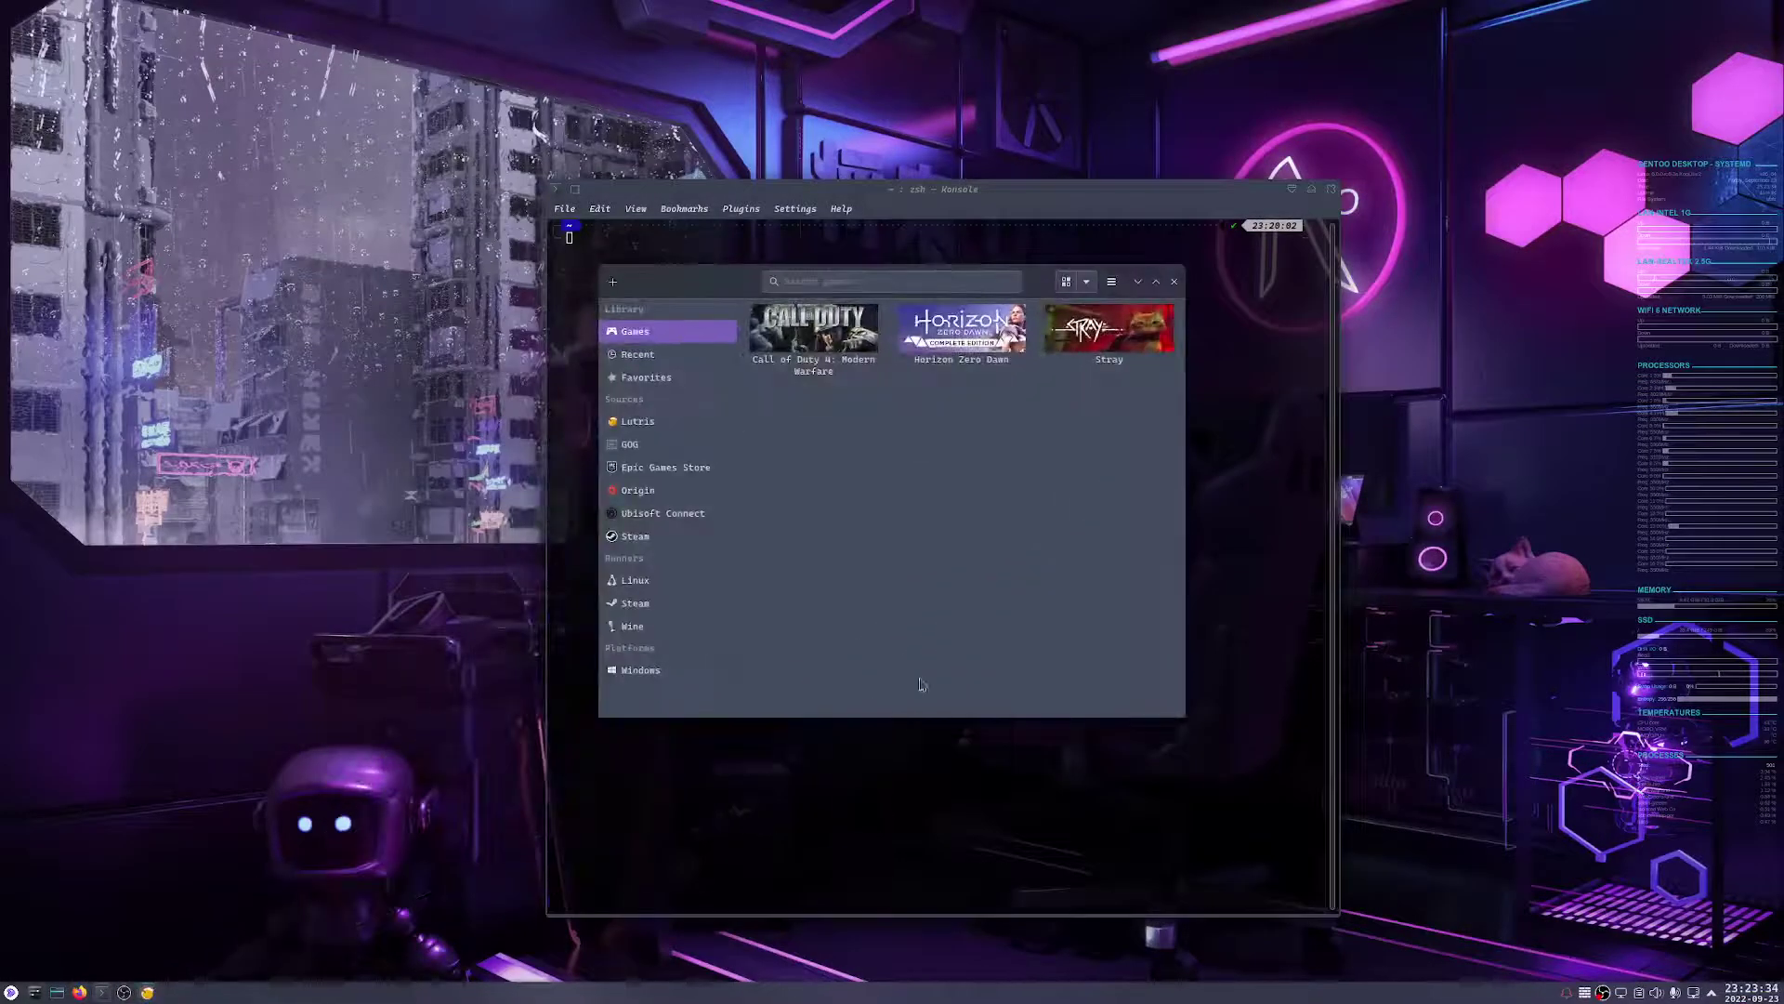
Select Stray in Lutris and launch Winetricks from its Wine tools menu
left_click(1109, 329)
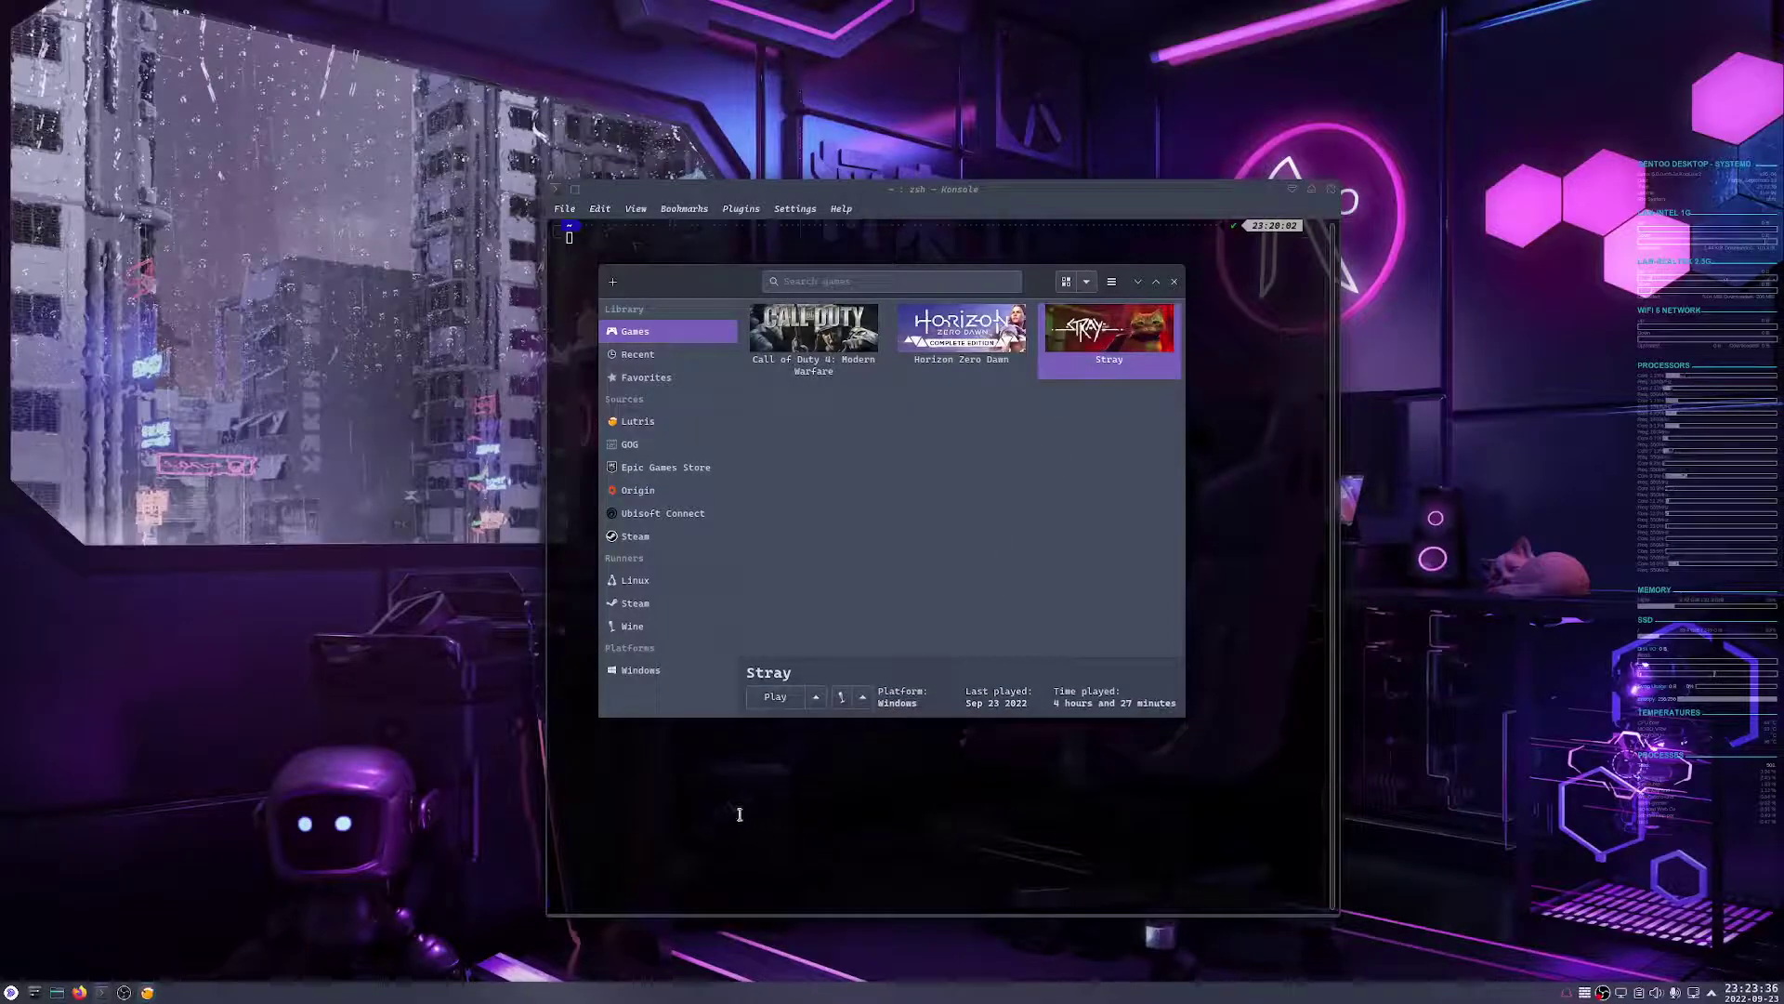
left_click_drag(689, 288, 743, 307)
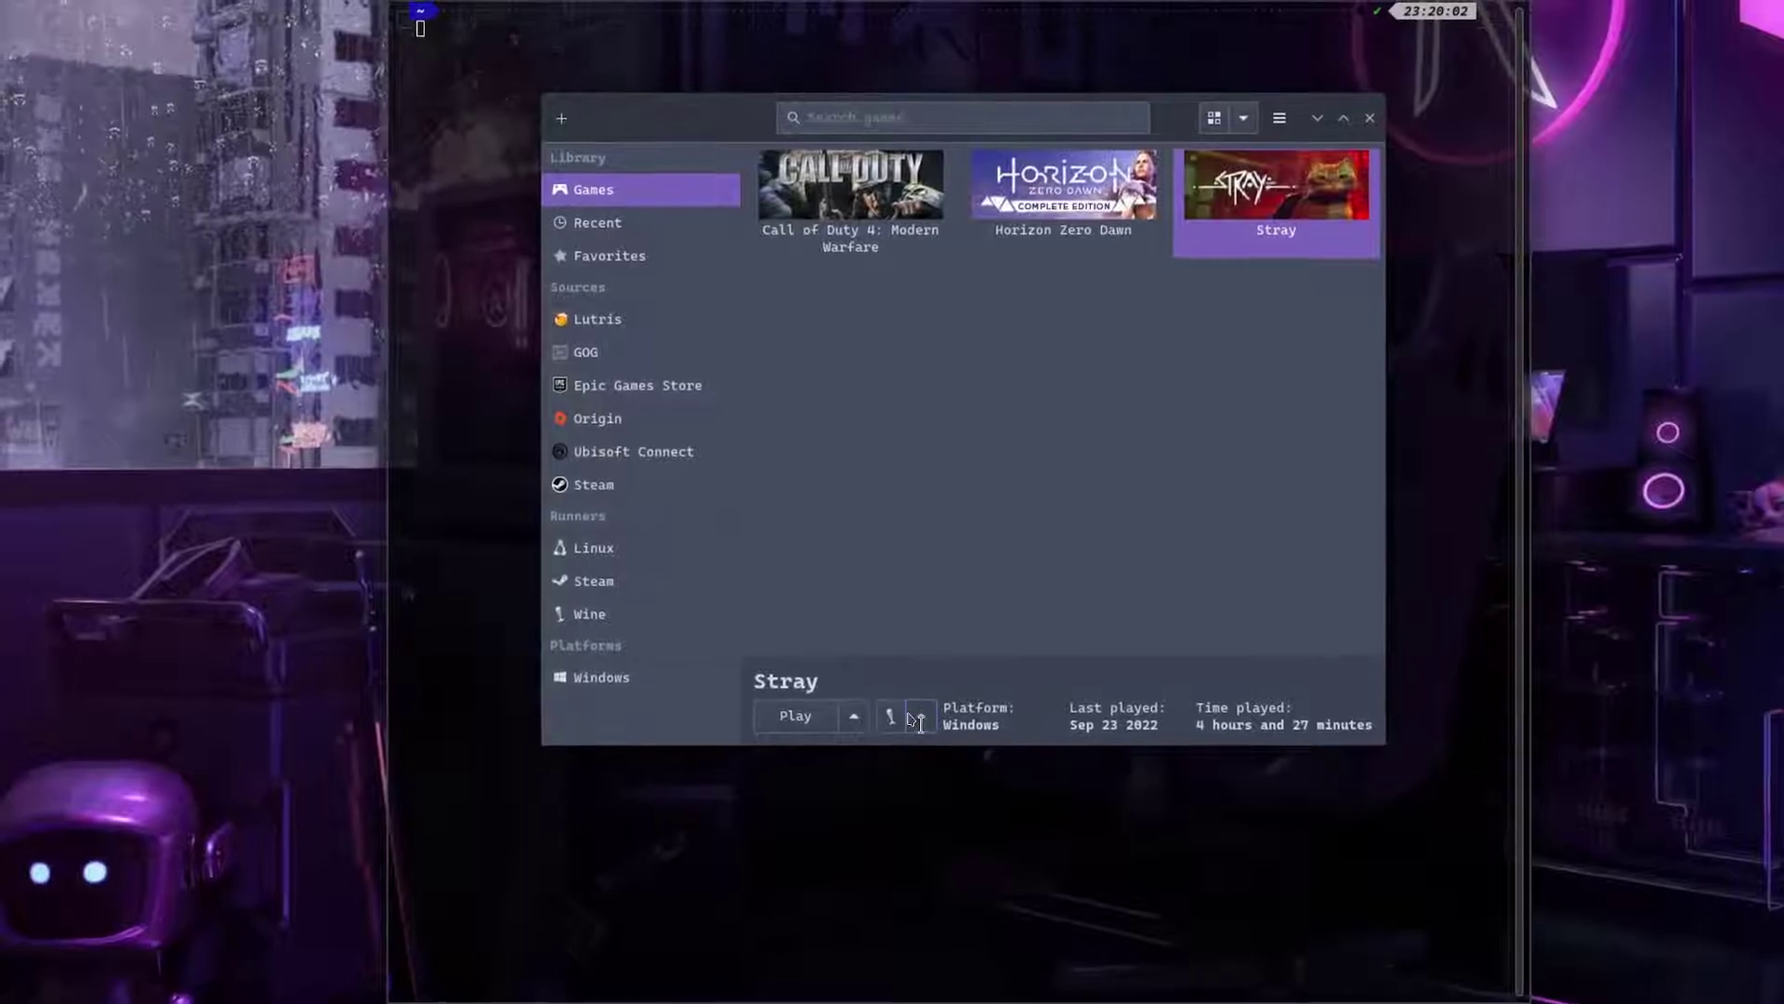
left_click(915, 712)
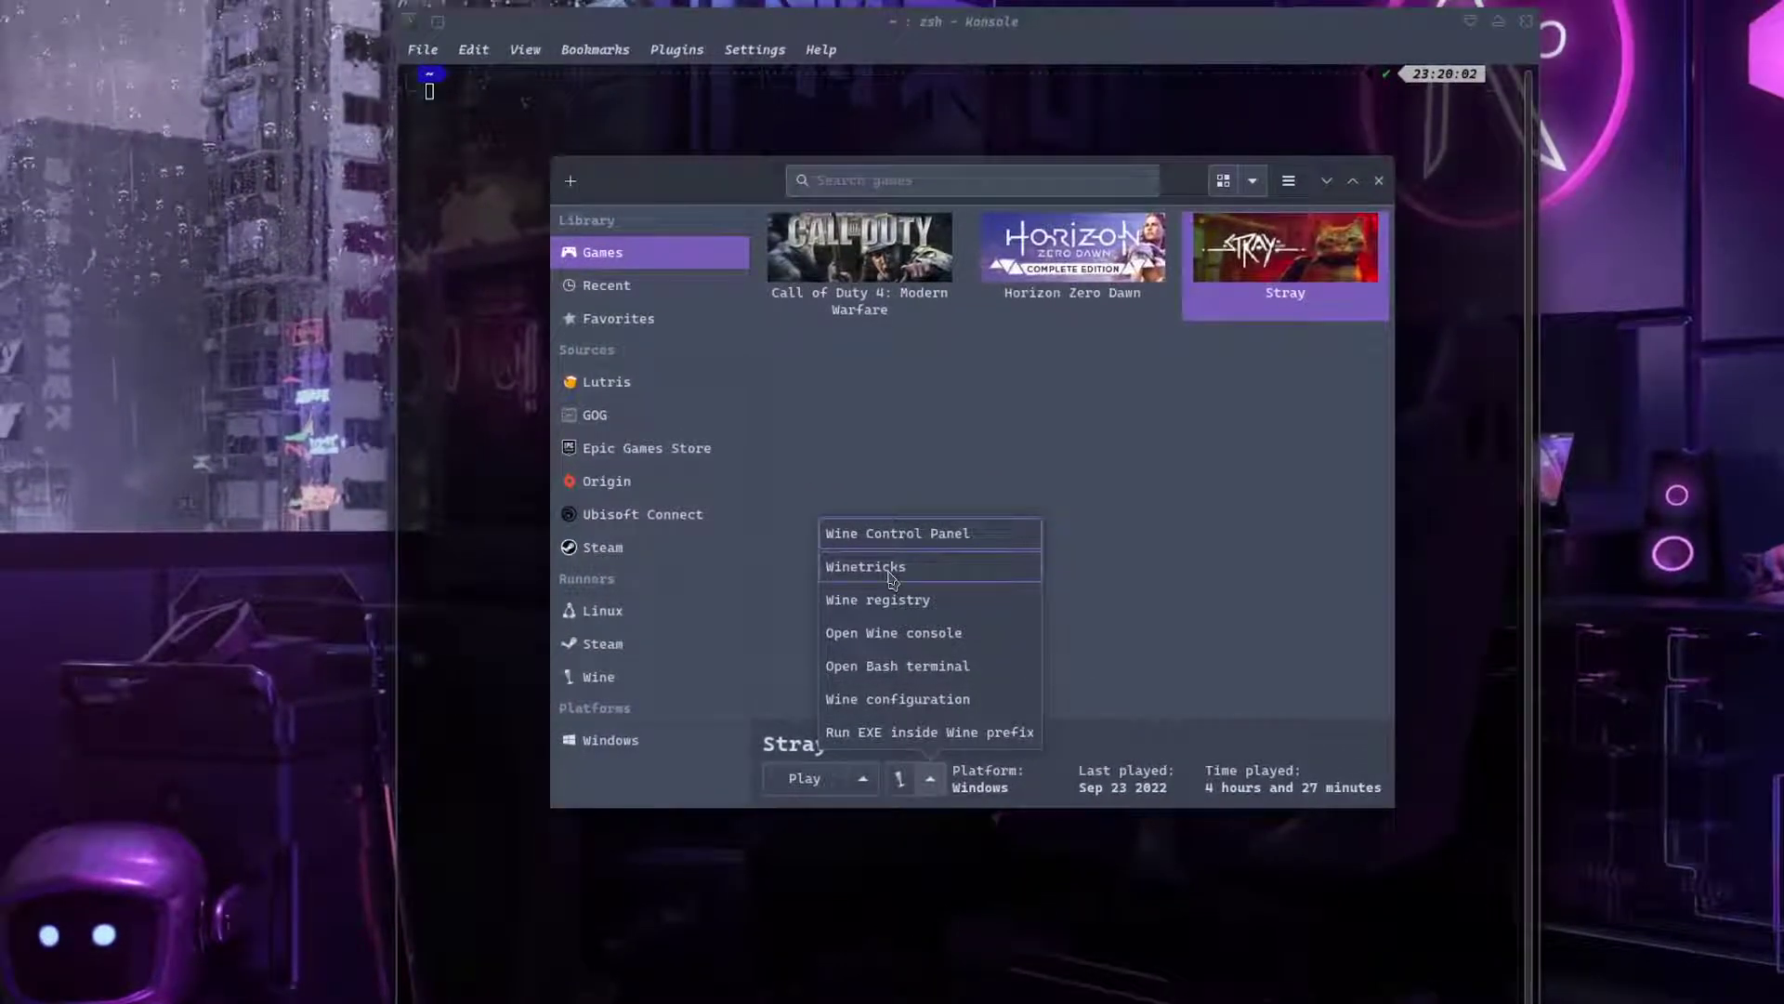
left_click(891, 579)
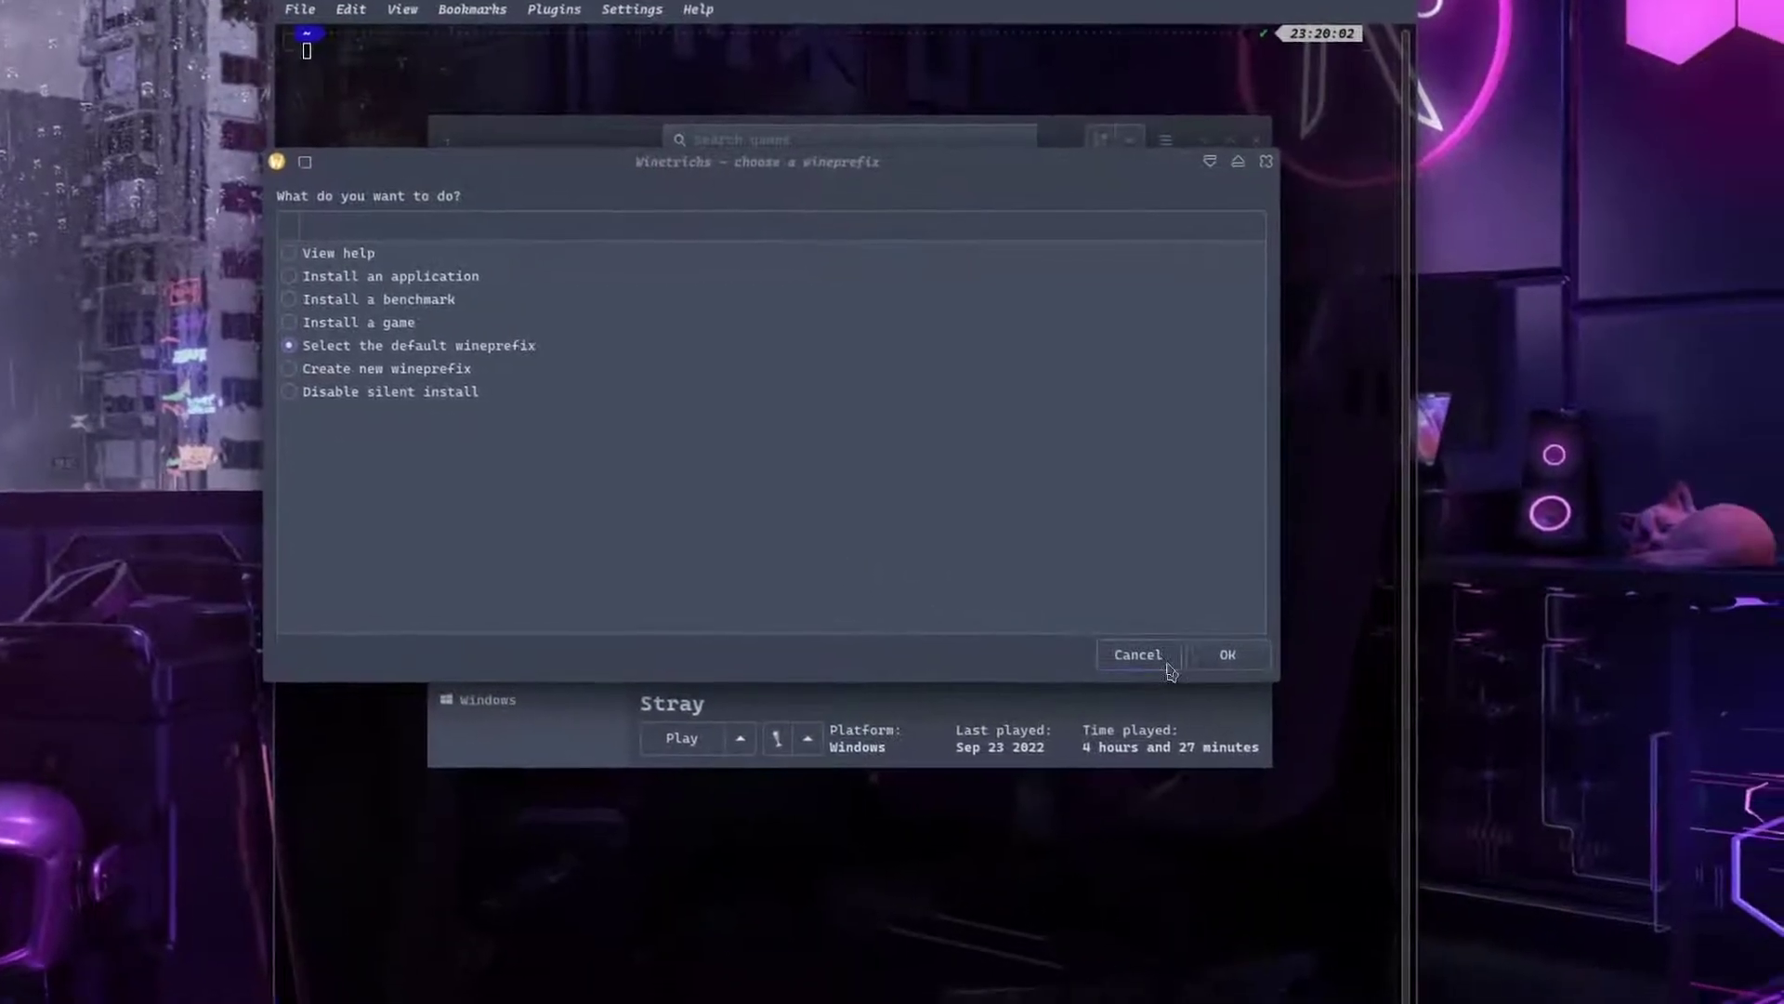
Cancel the Lutris Winetricks chooser and run winetricks from the Konsole prompt
left_click(1160, 668)
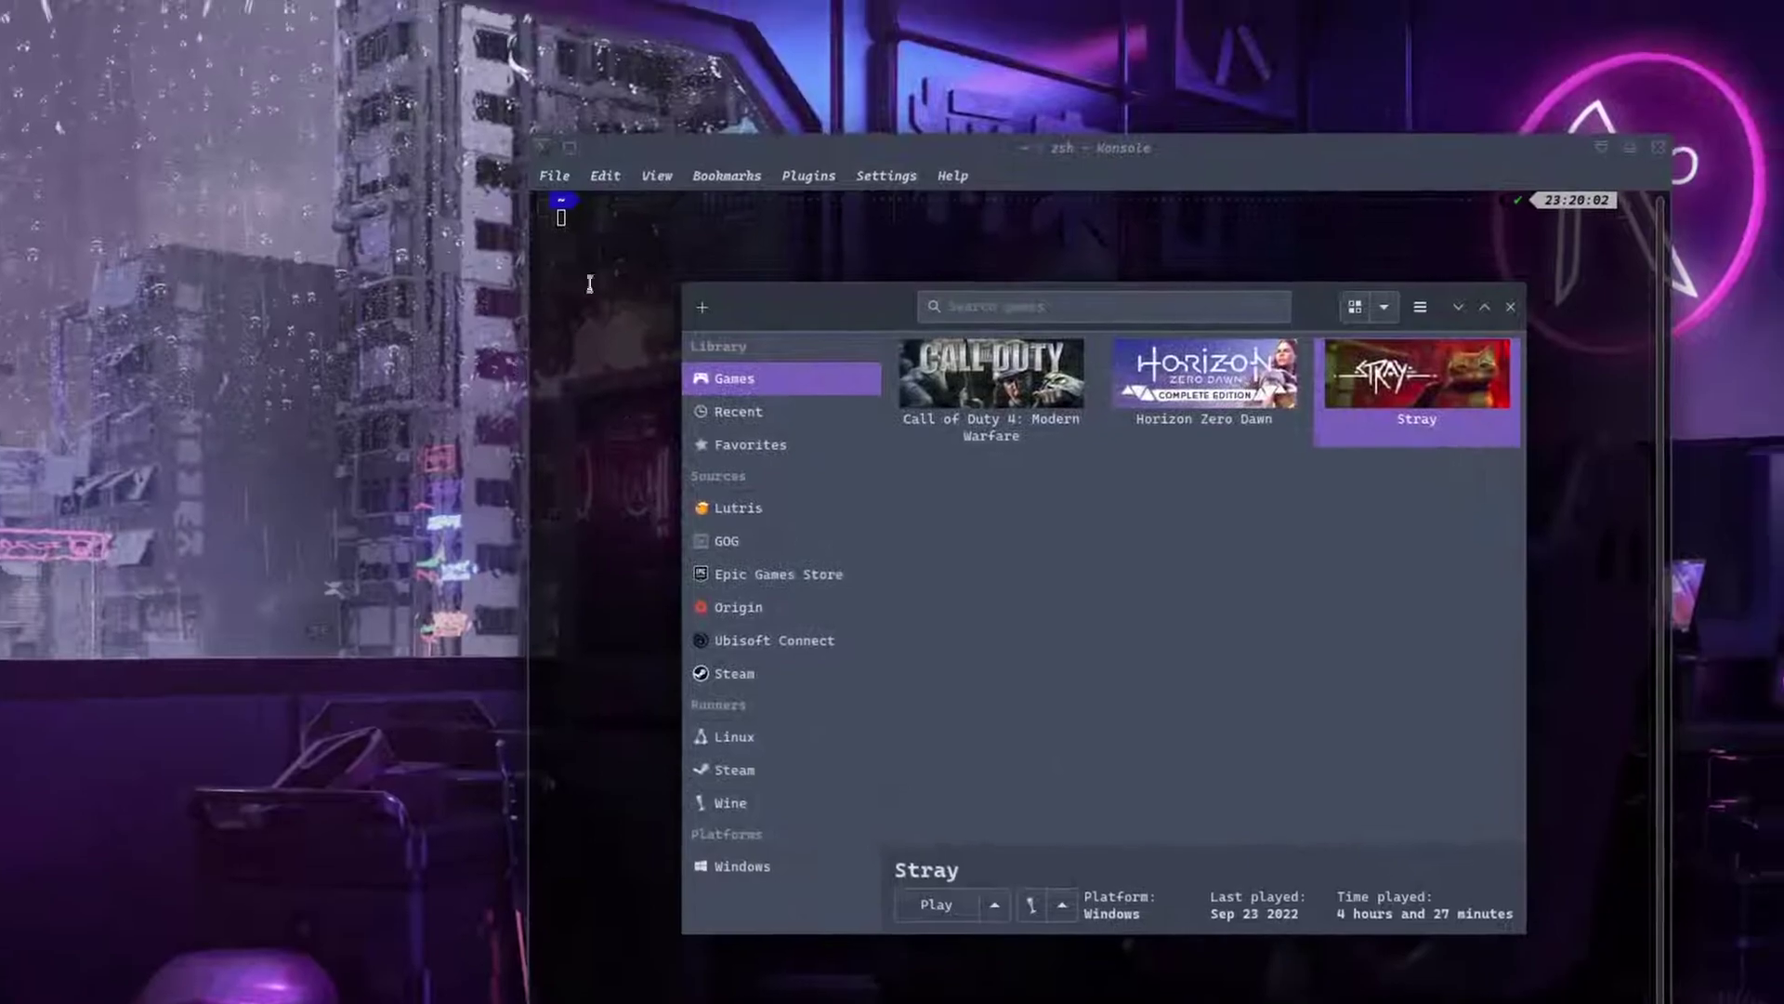
left_click(365, 61)
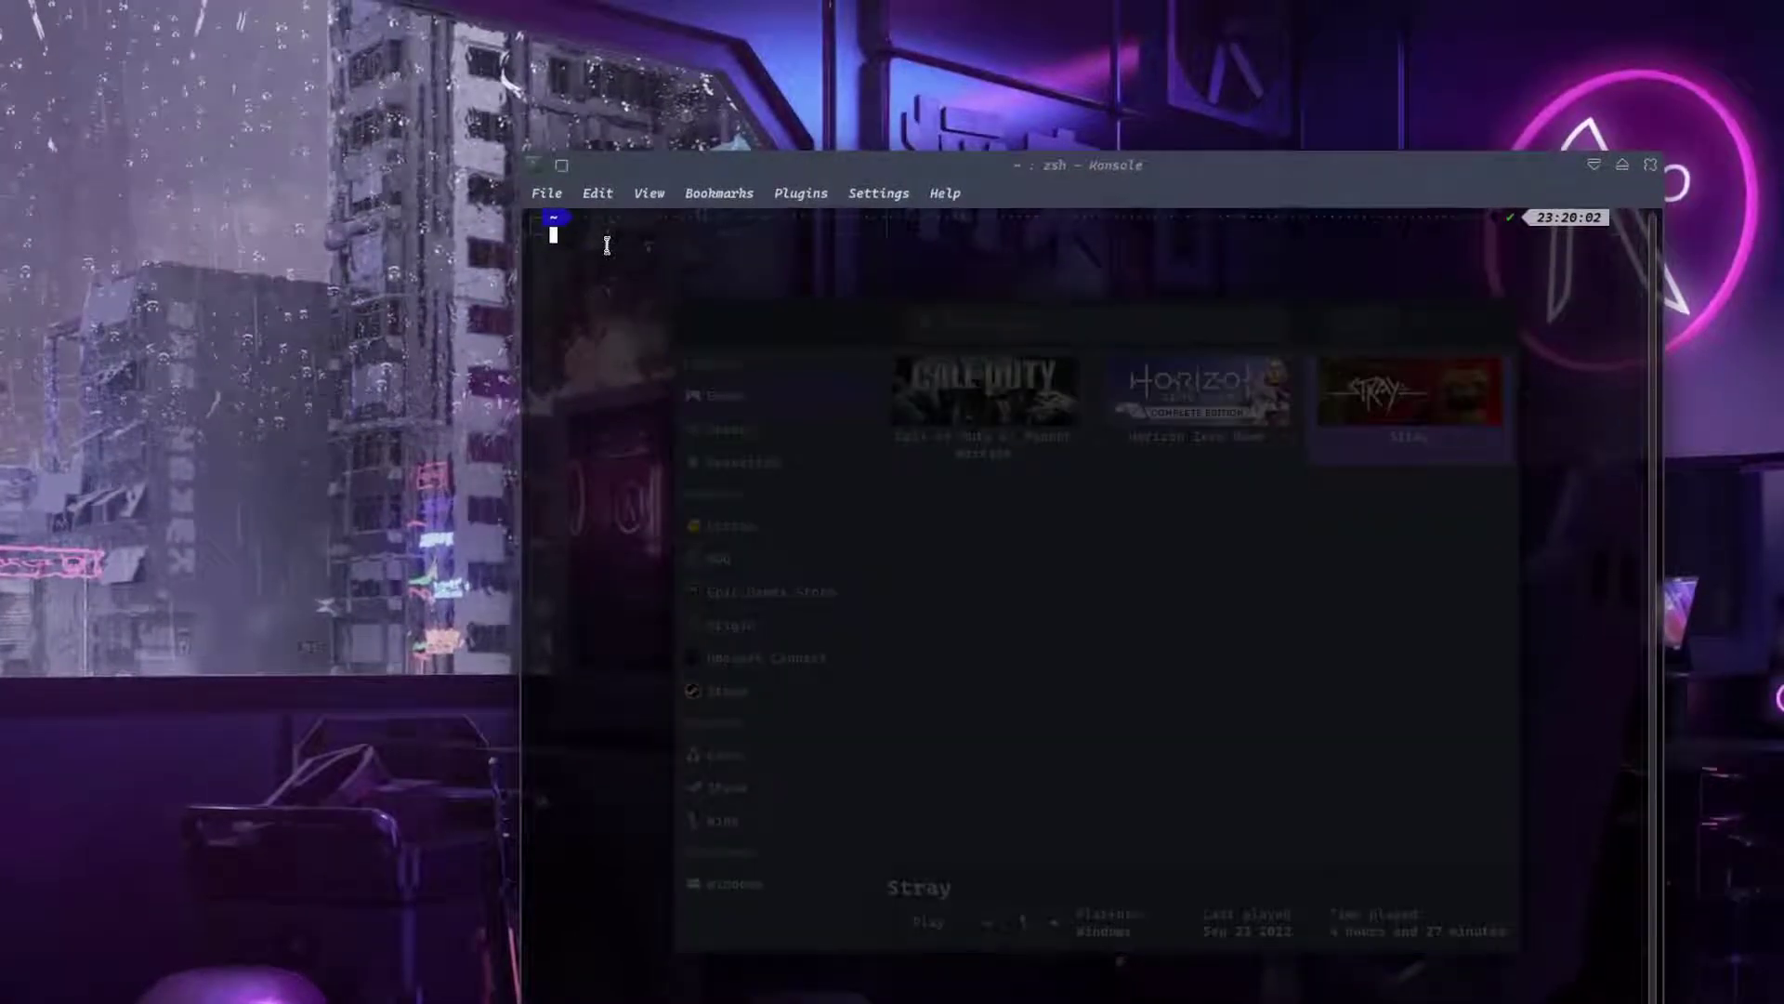
type("win")
key("Right")
key("Return")
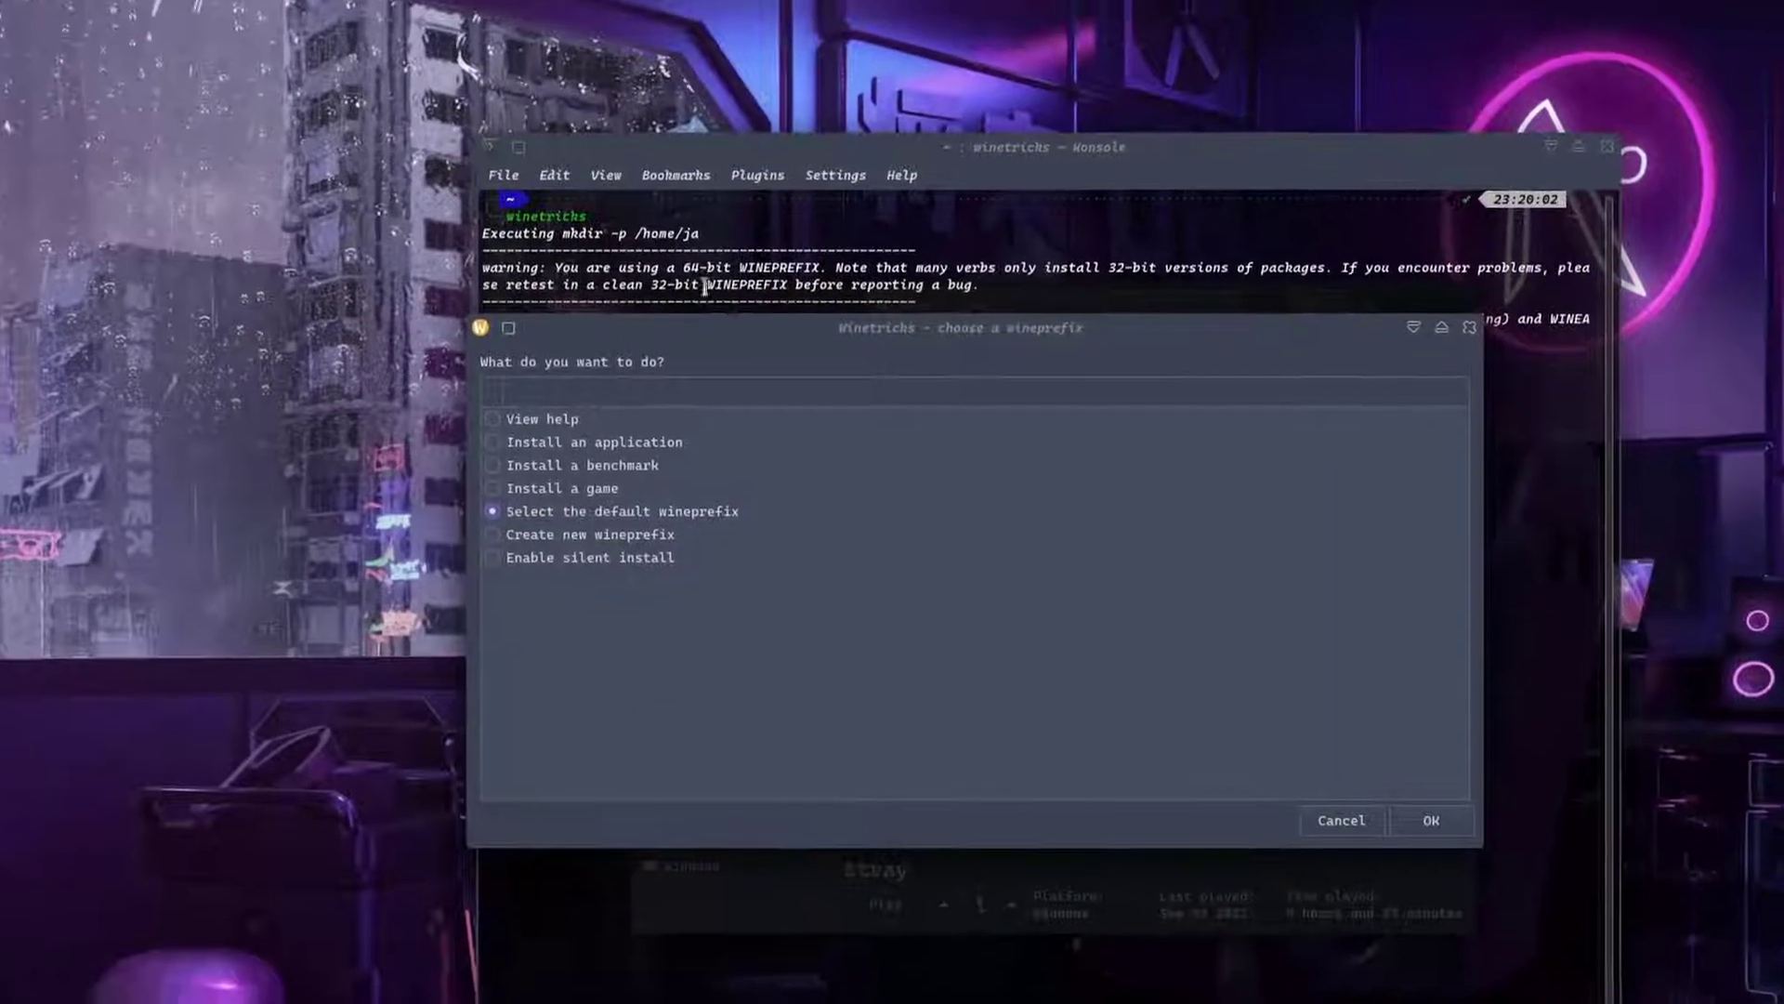
Pick 'Select the default wineprefix' (/home/ja/.wine) in the chooser and confirm
left_click_drag(812, 344, 719, 536)
left_click_drag(686, 447, 732, 440)
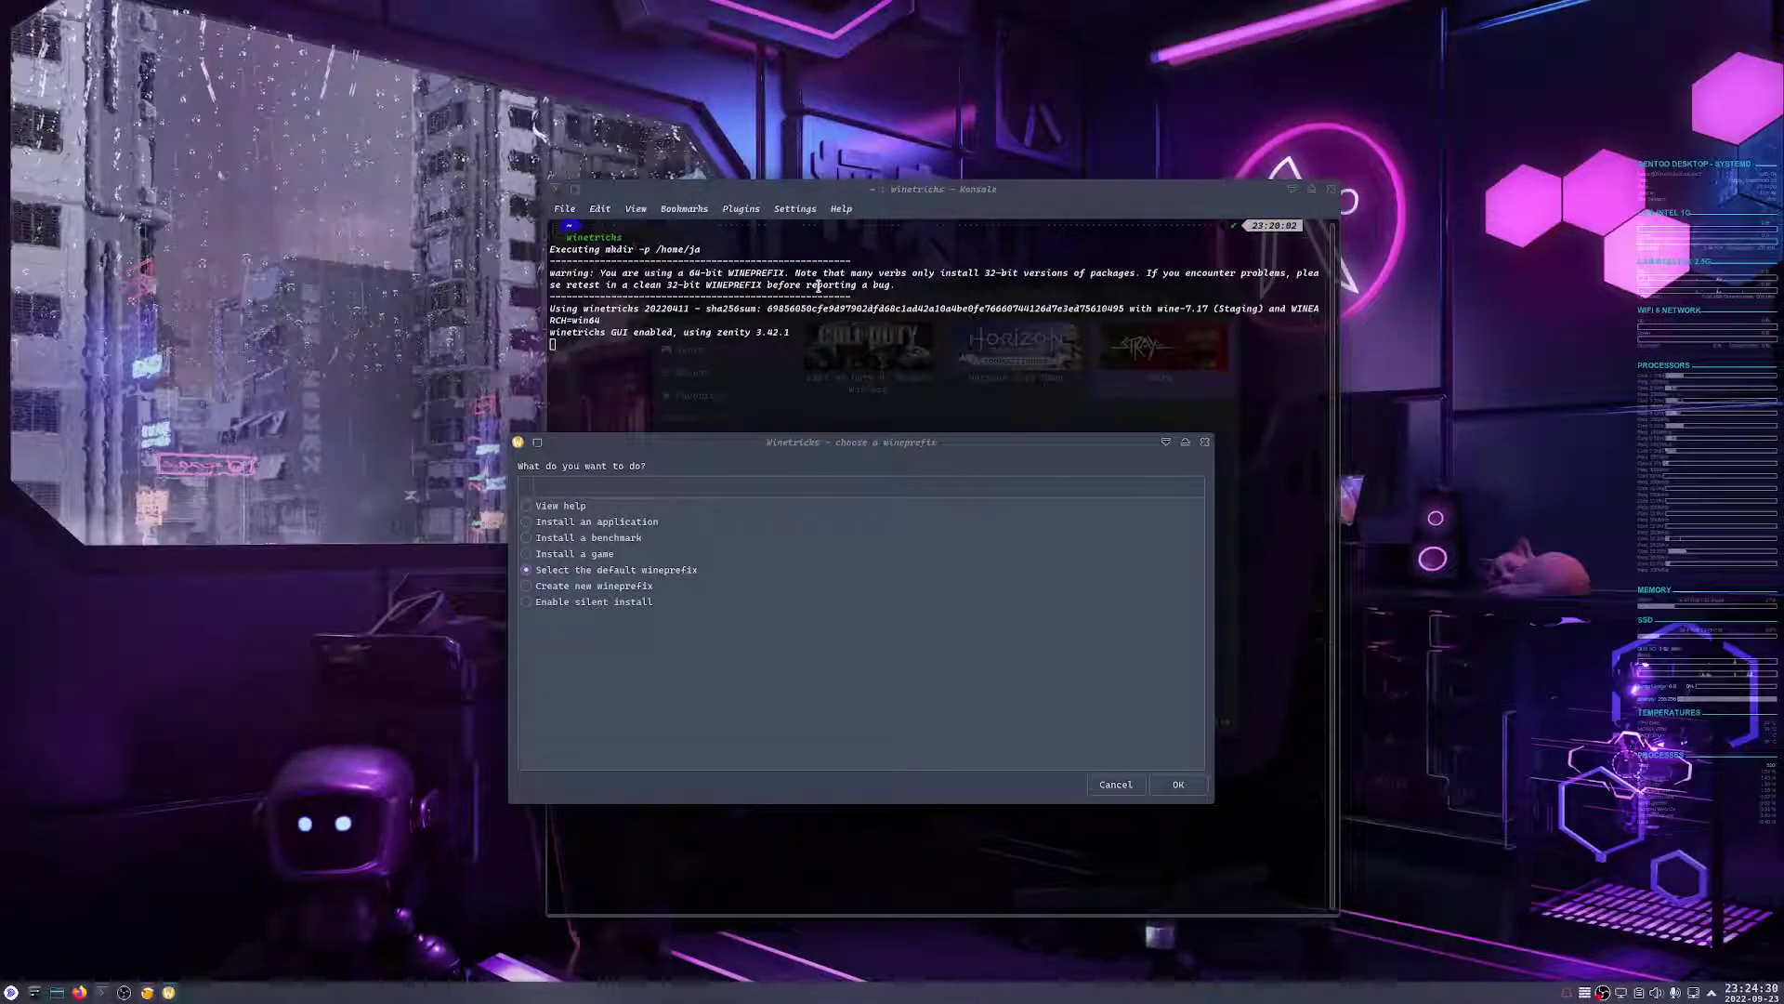
left_click_drag(792, 456, 1025, 410)
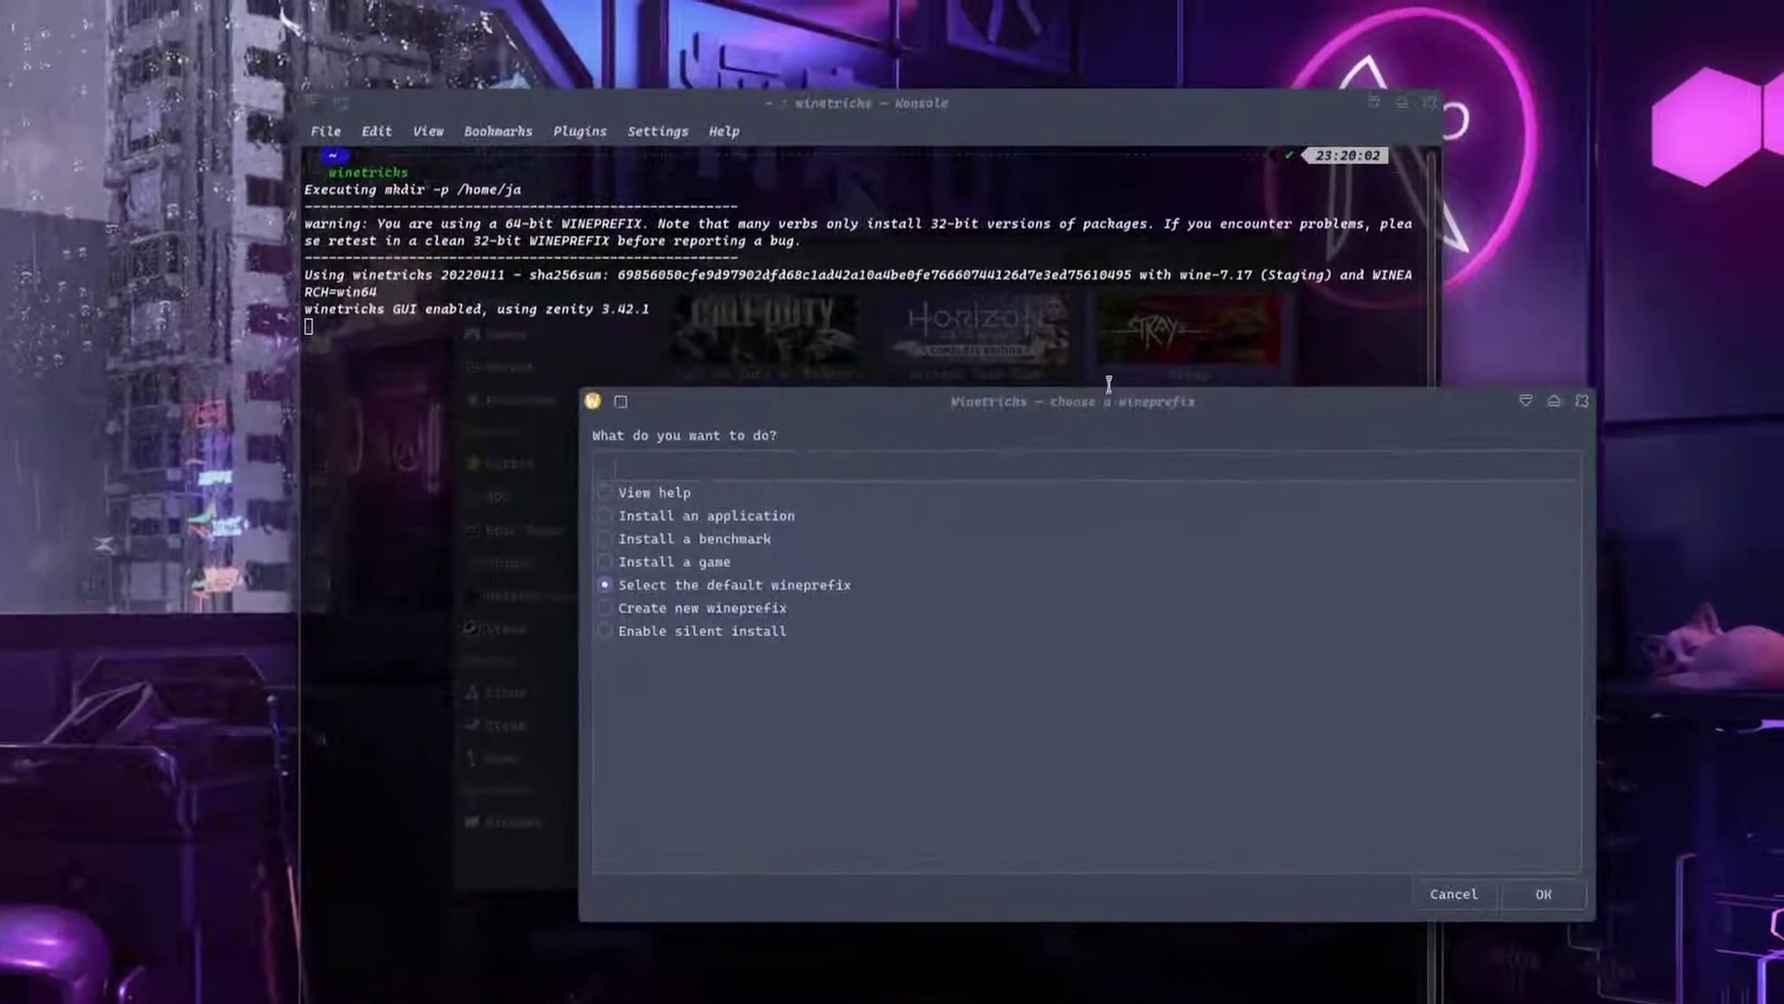
left_click(1311, 364)
key("alt+Tab")
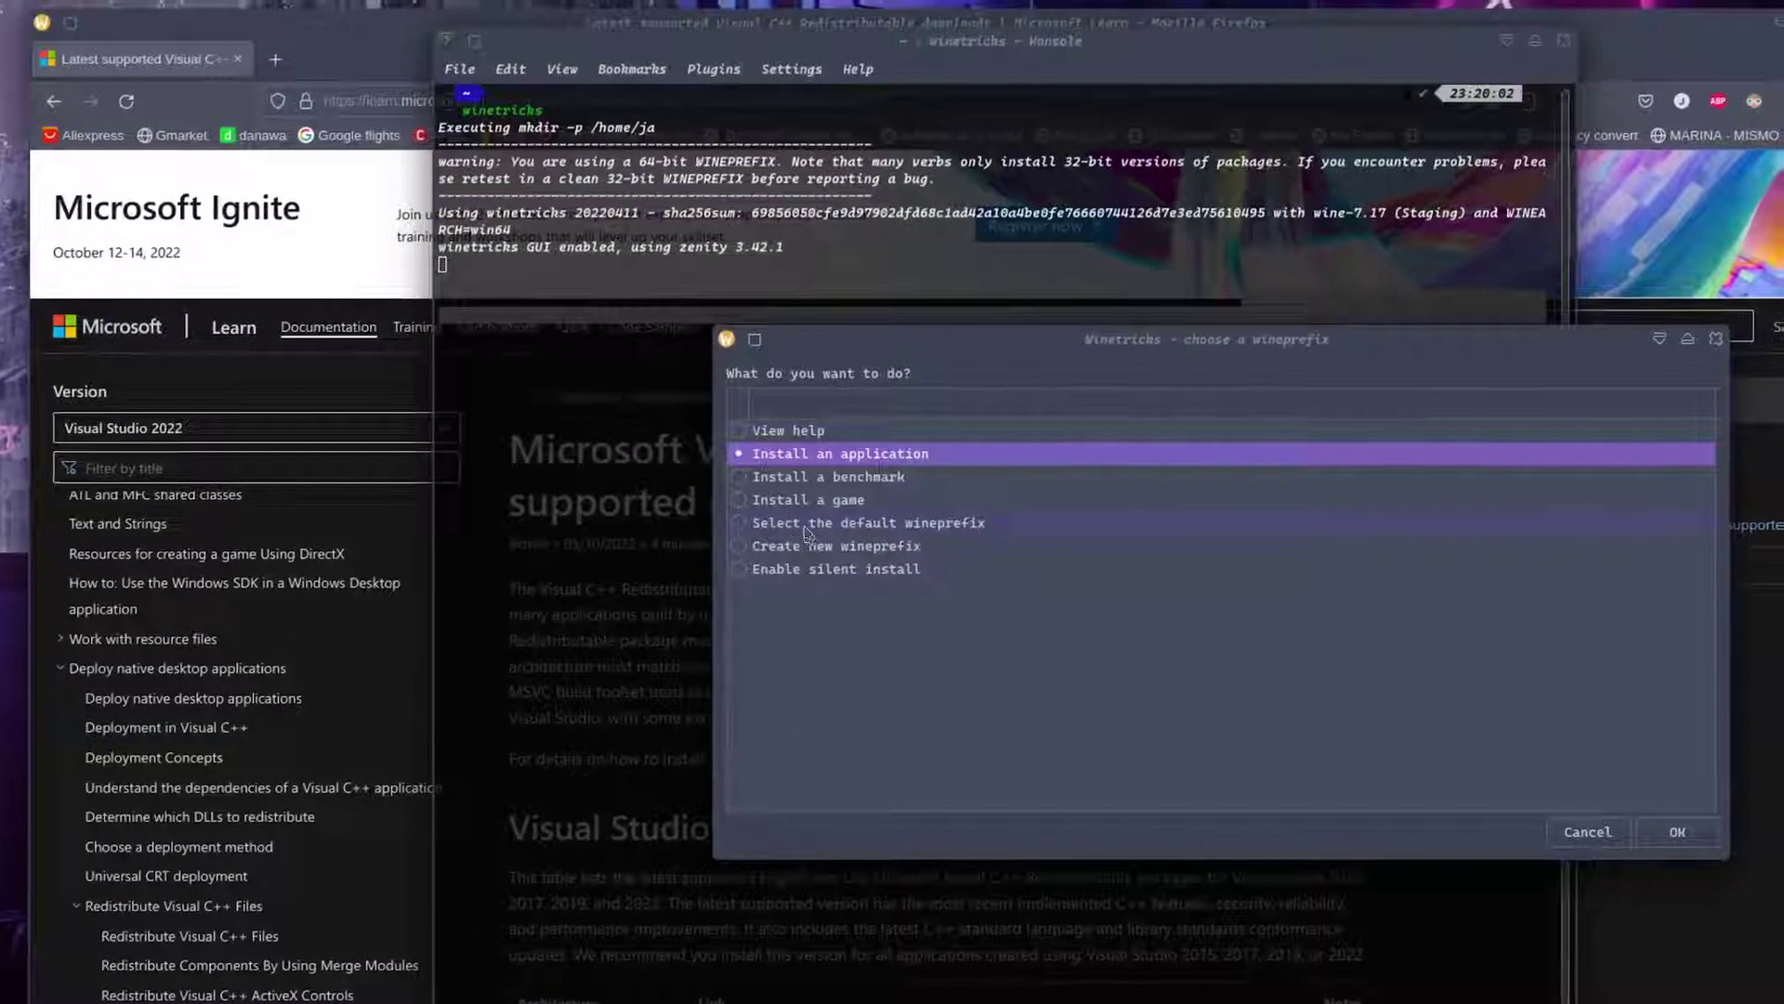
left_click(805, 526)
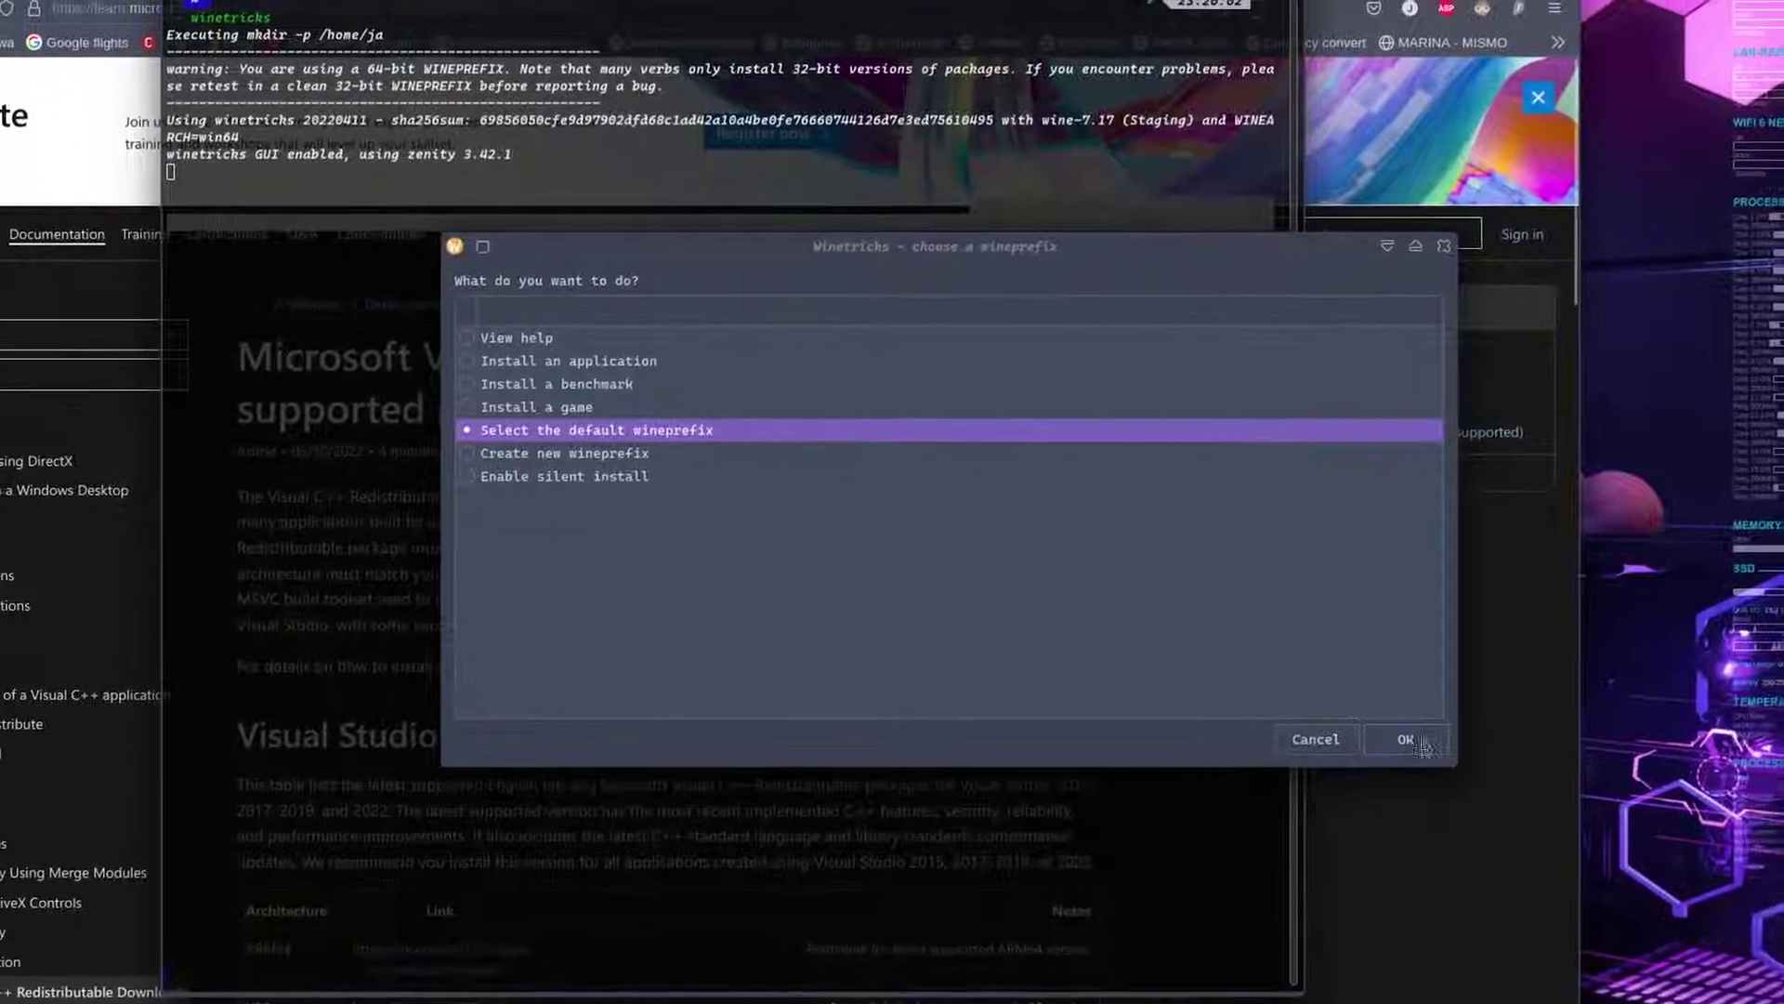
key("Return")
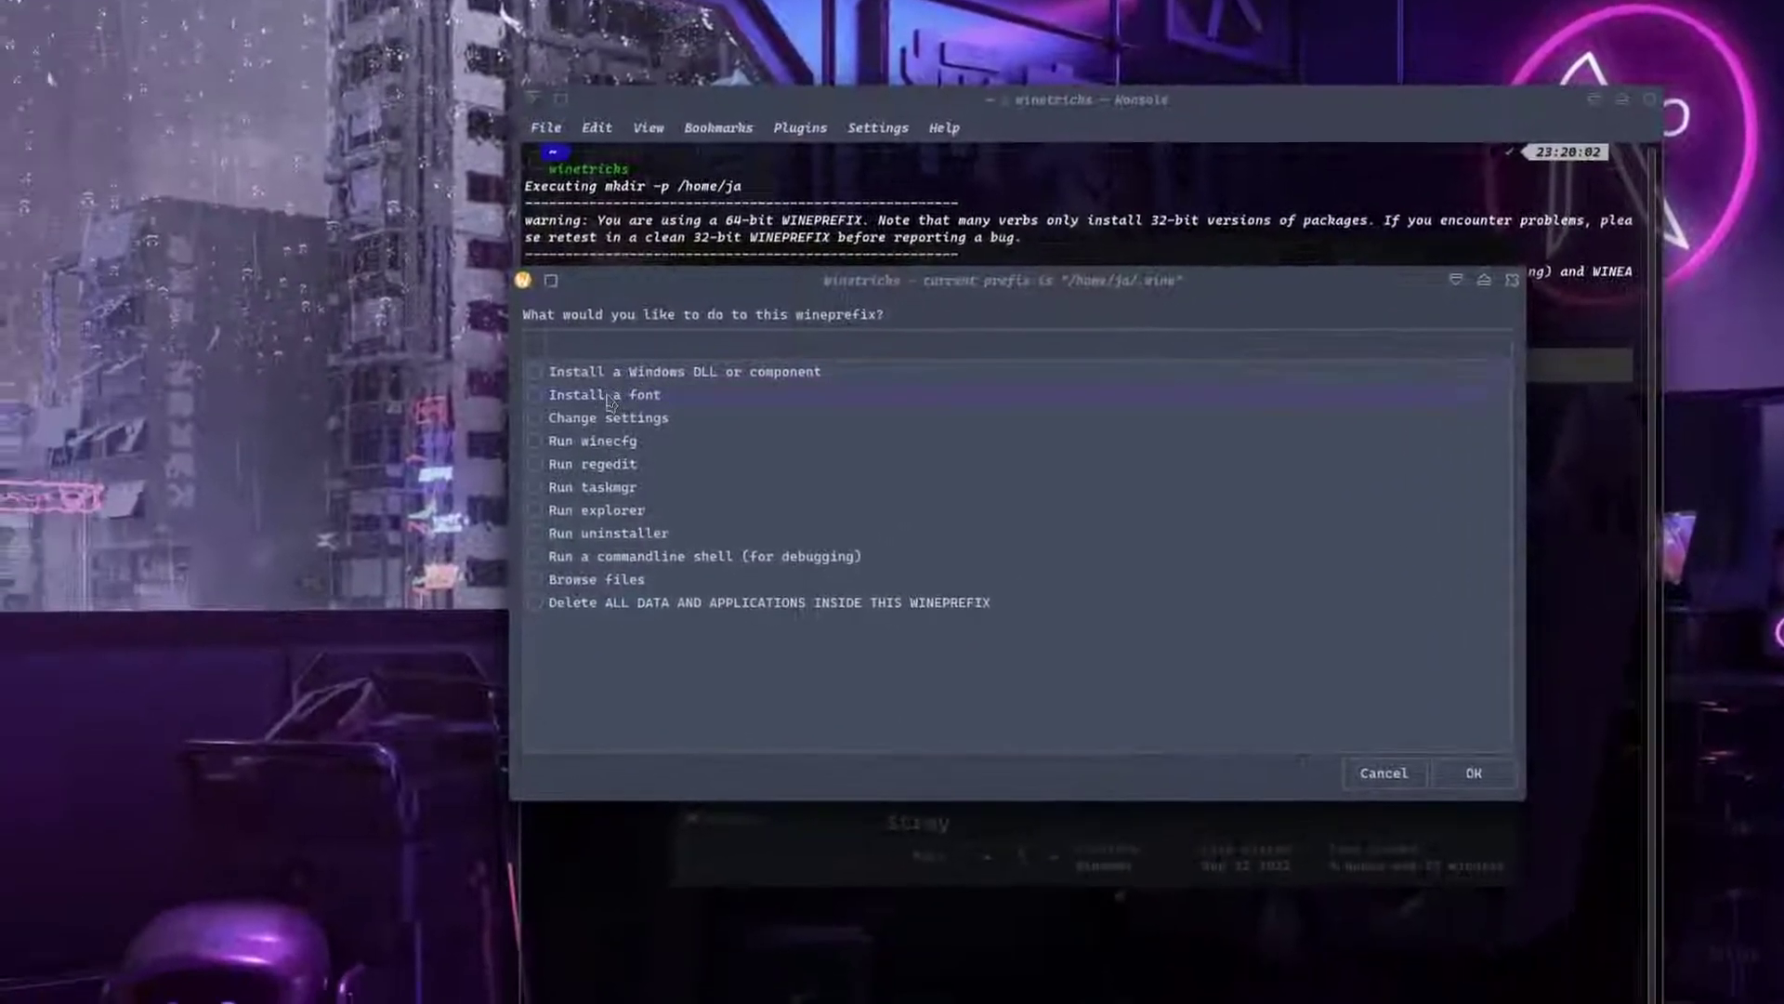
Choose 'Install a Windows DLL or component', tick vcrun2008, and start its installation
left_click(606, 372)
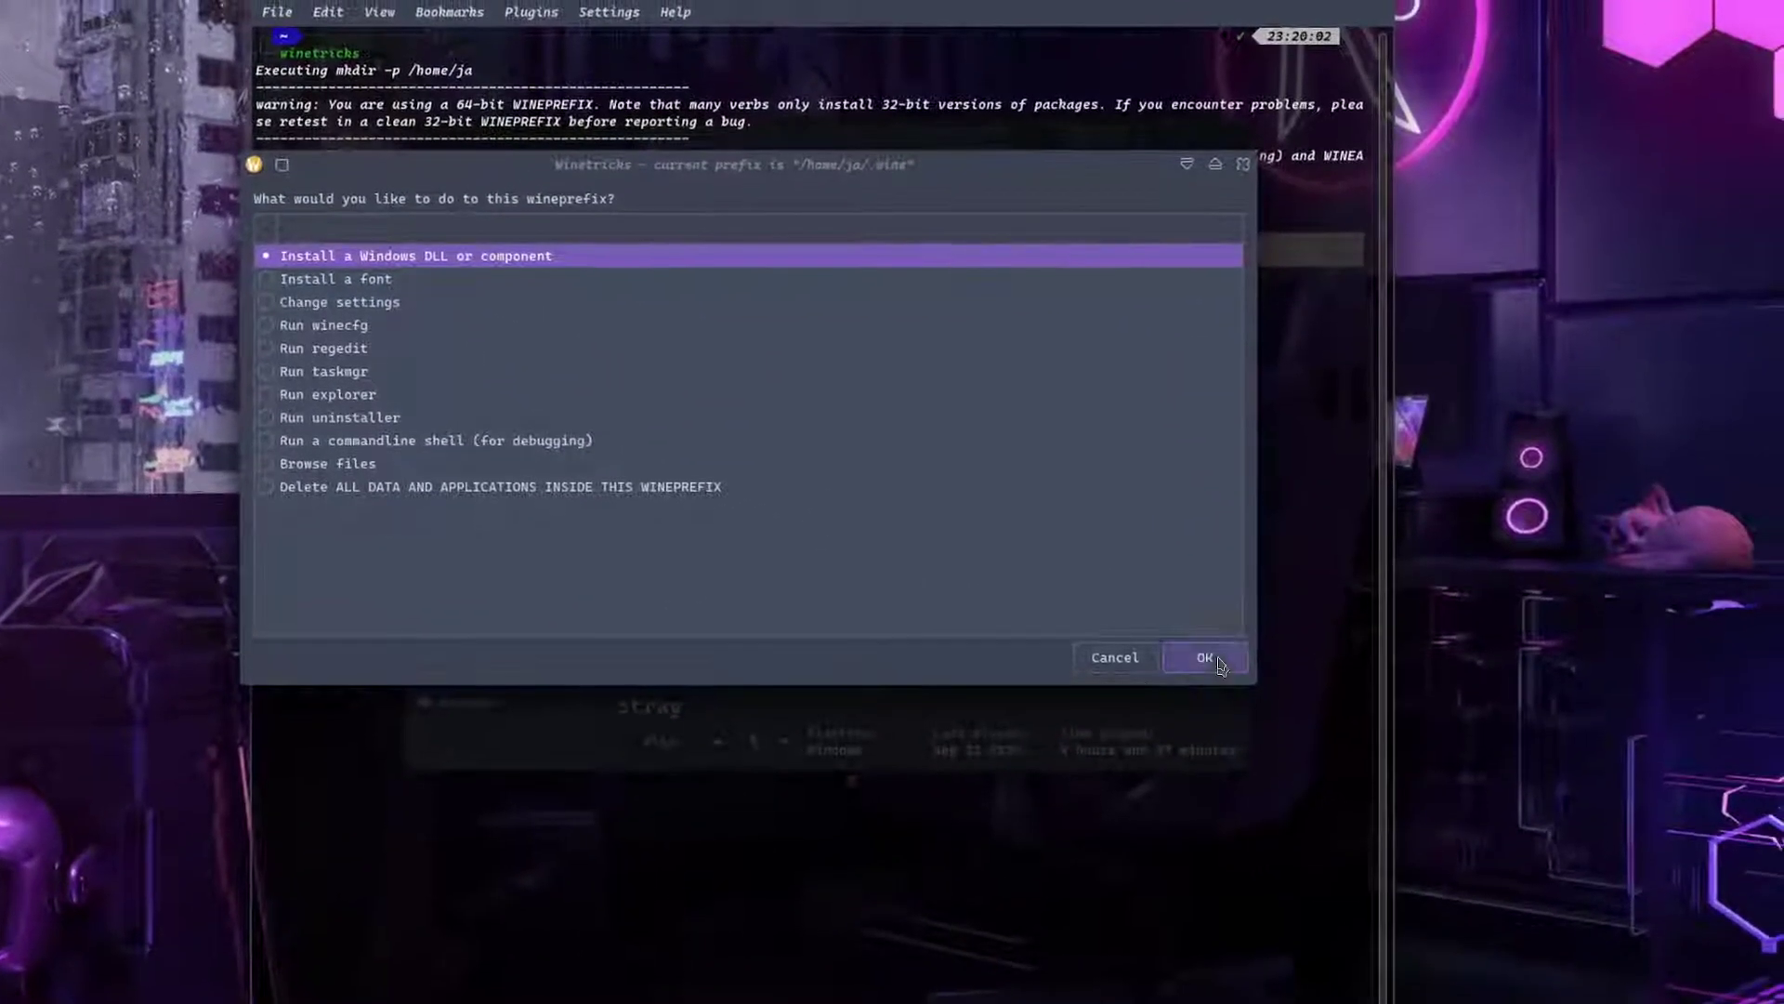
left_click(1475, 778)
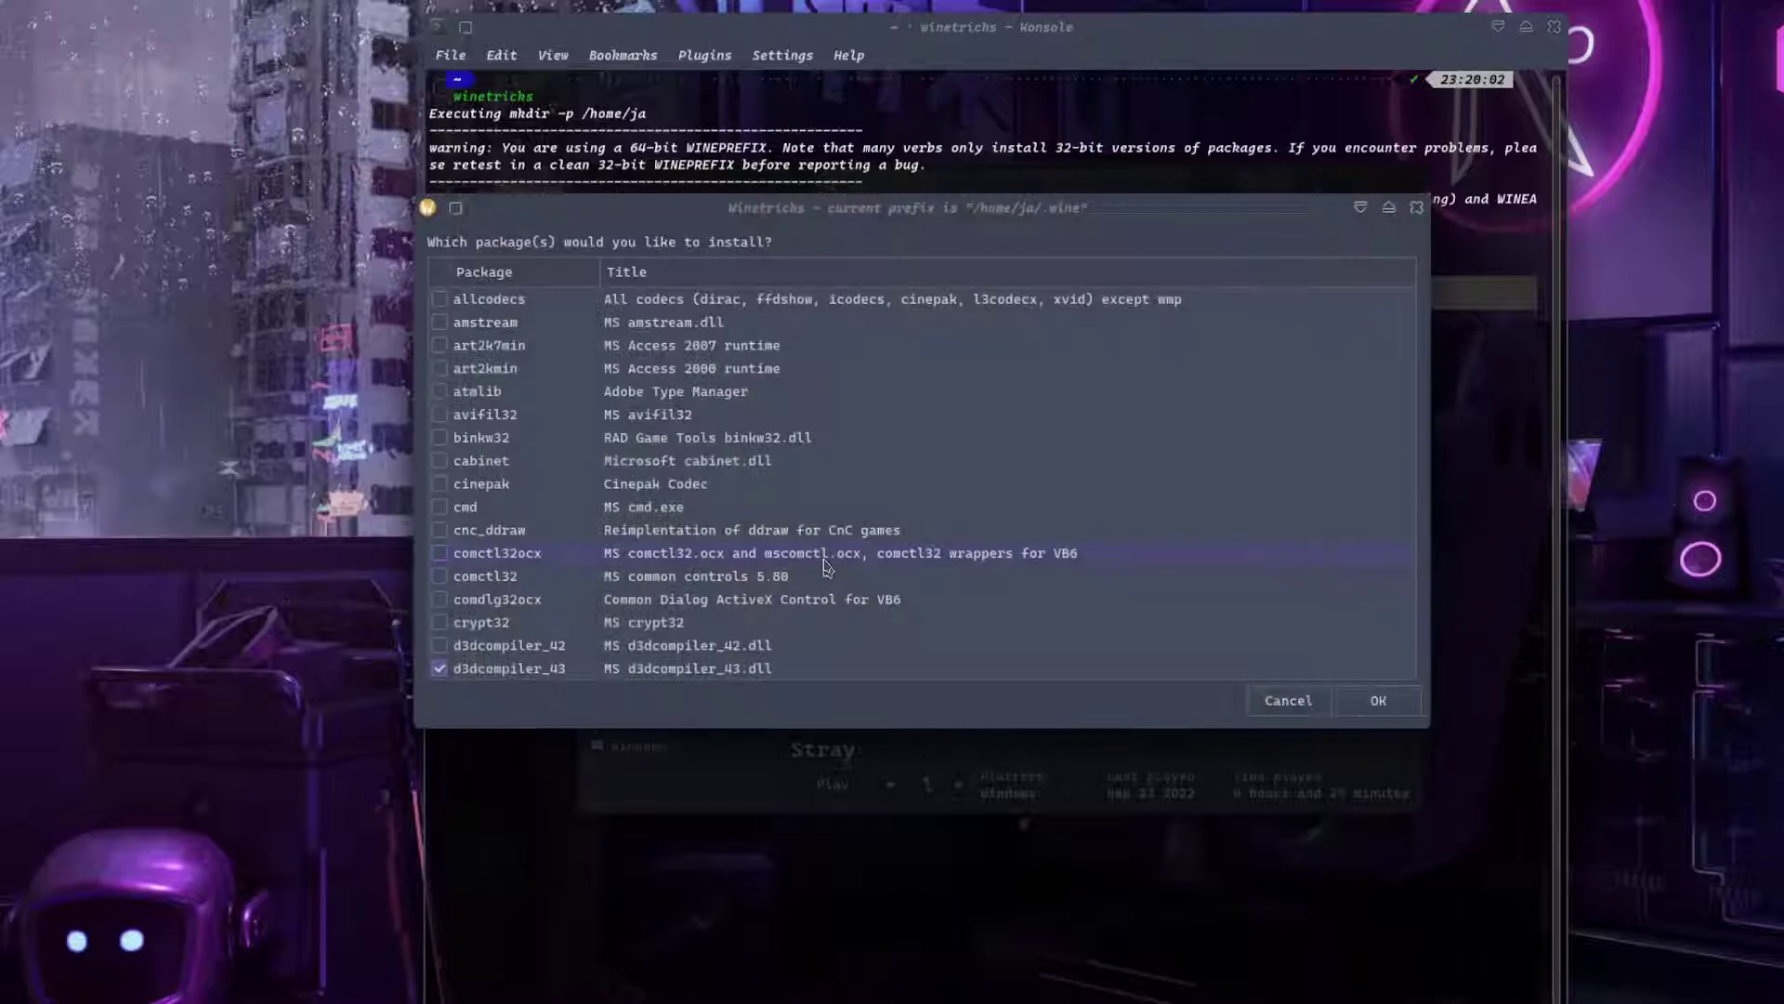
scroll(825, 568, "down", 20)
scroll(815, 567, "down", 20)
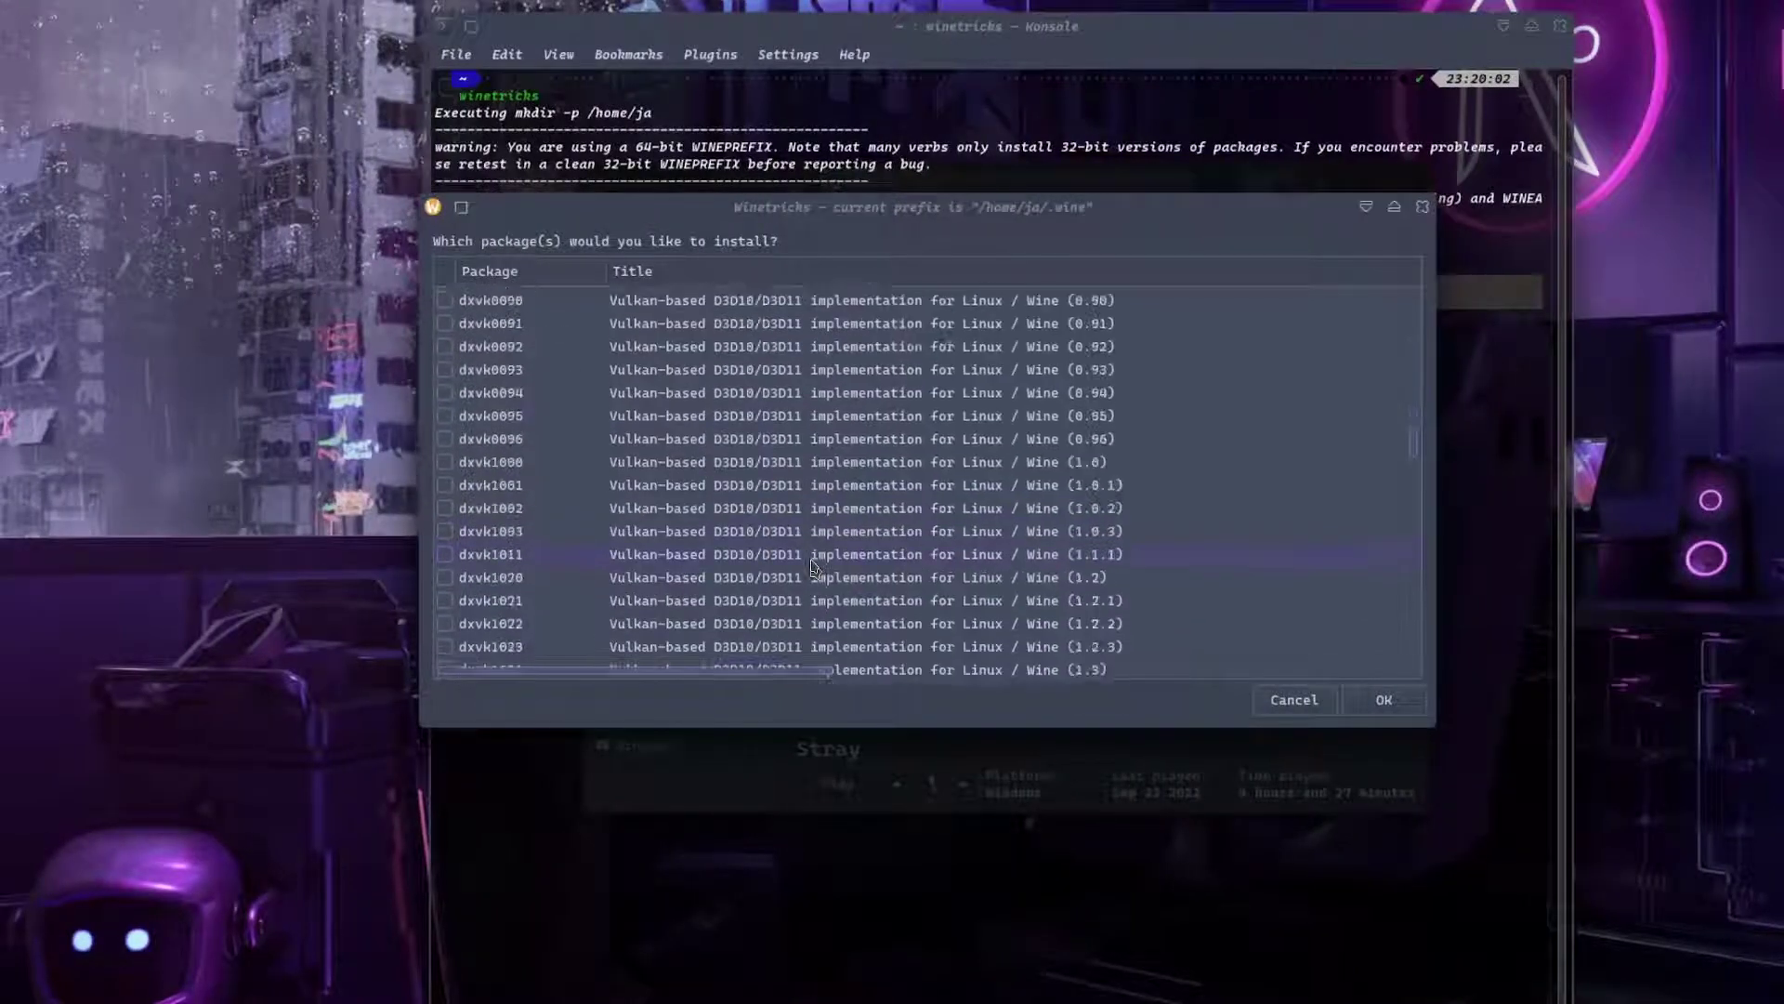
scroll(815, 568, "down", 10)
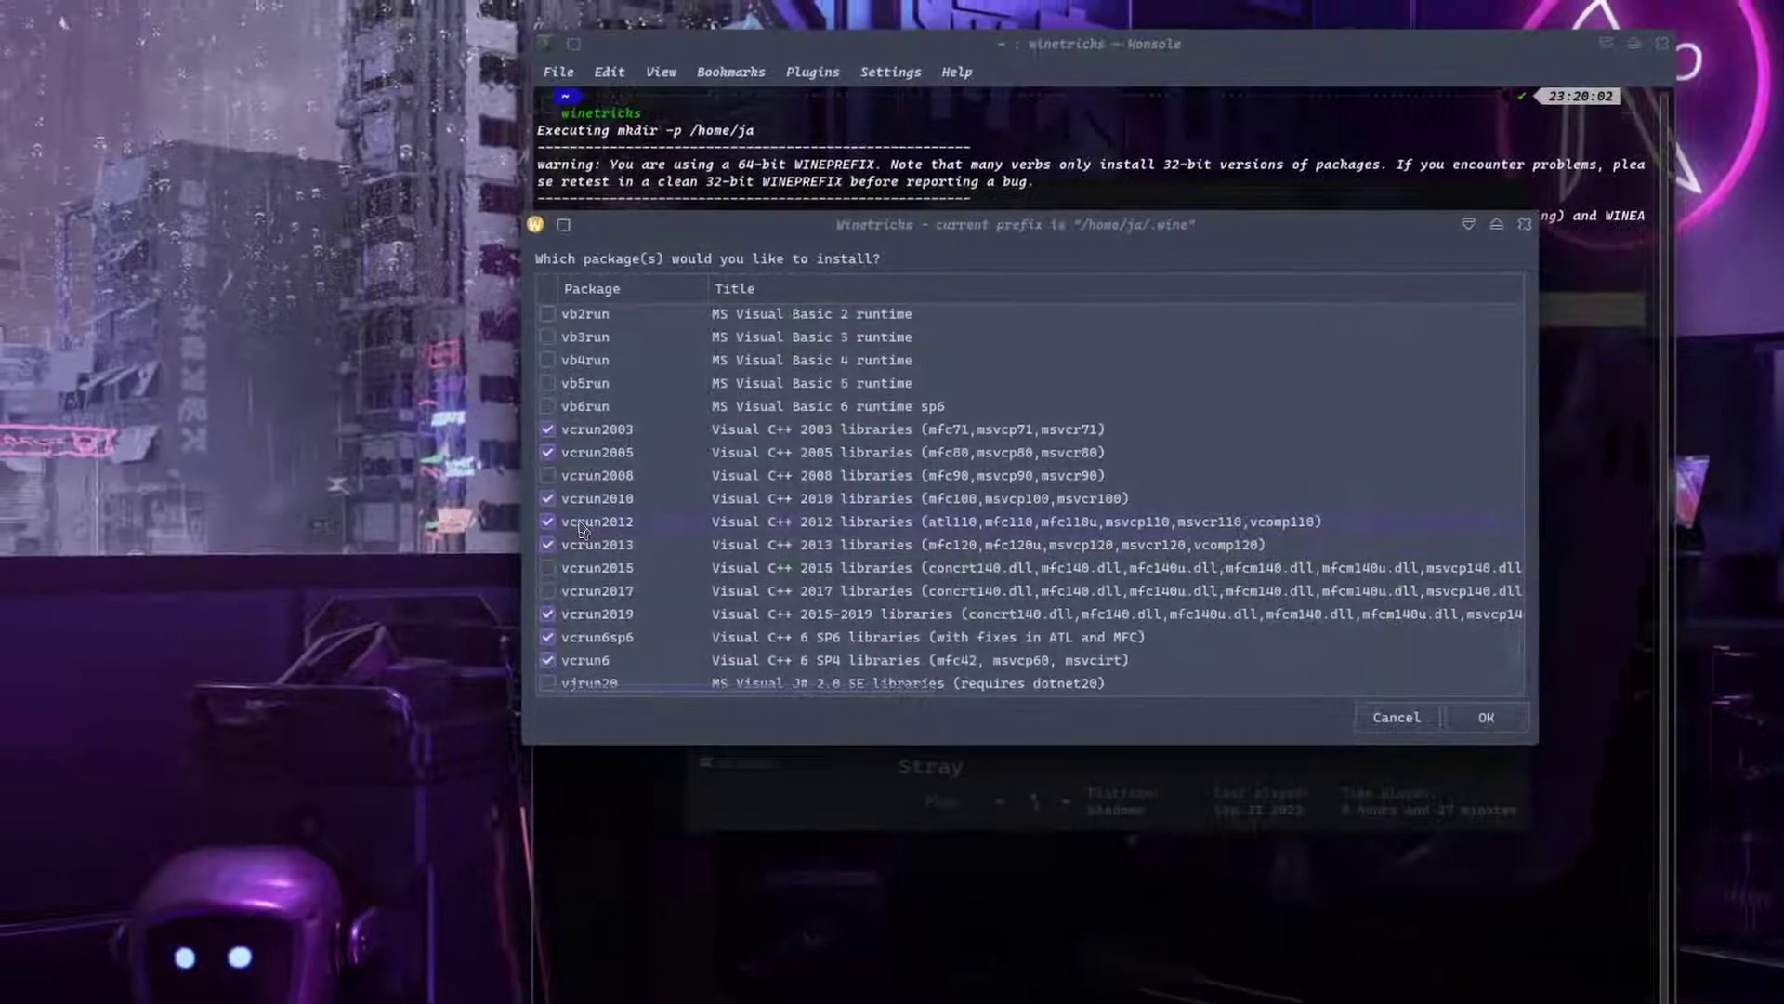
left_click(548, 475)
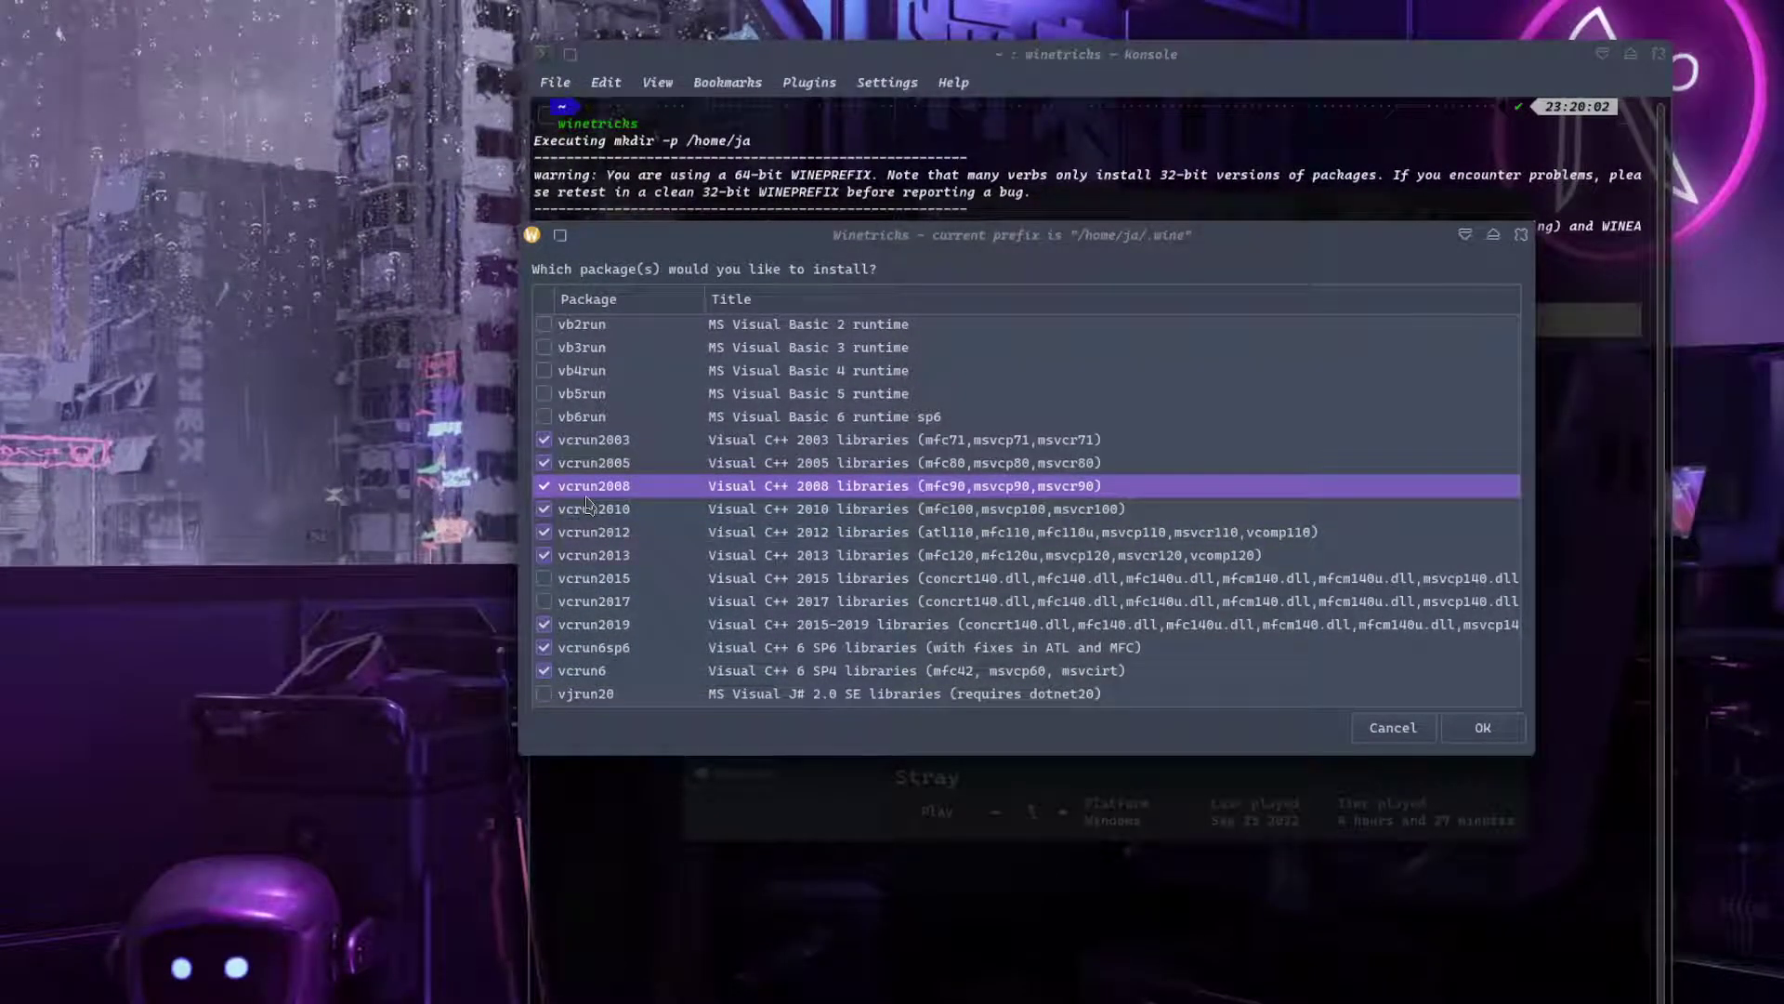
key("Return")
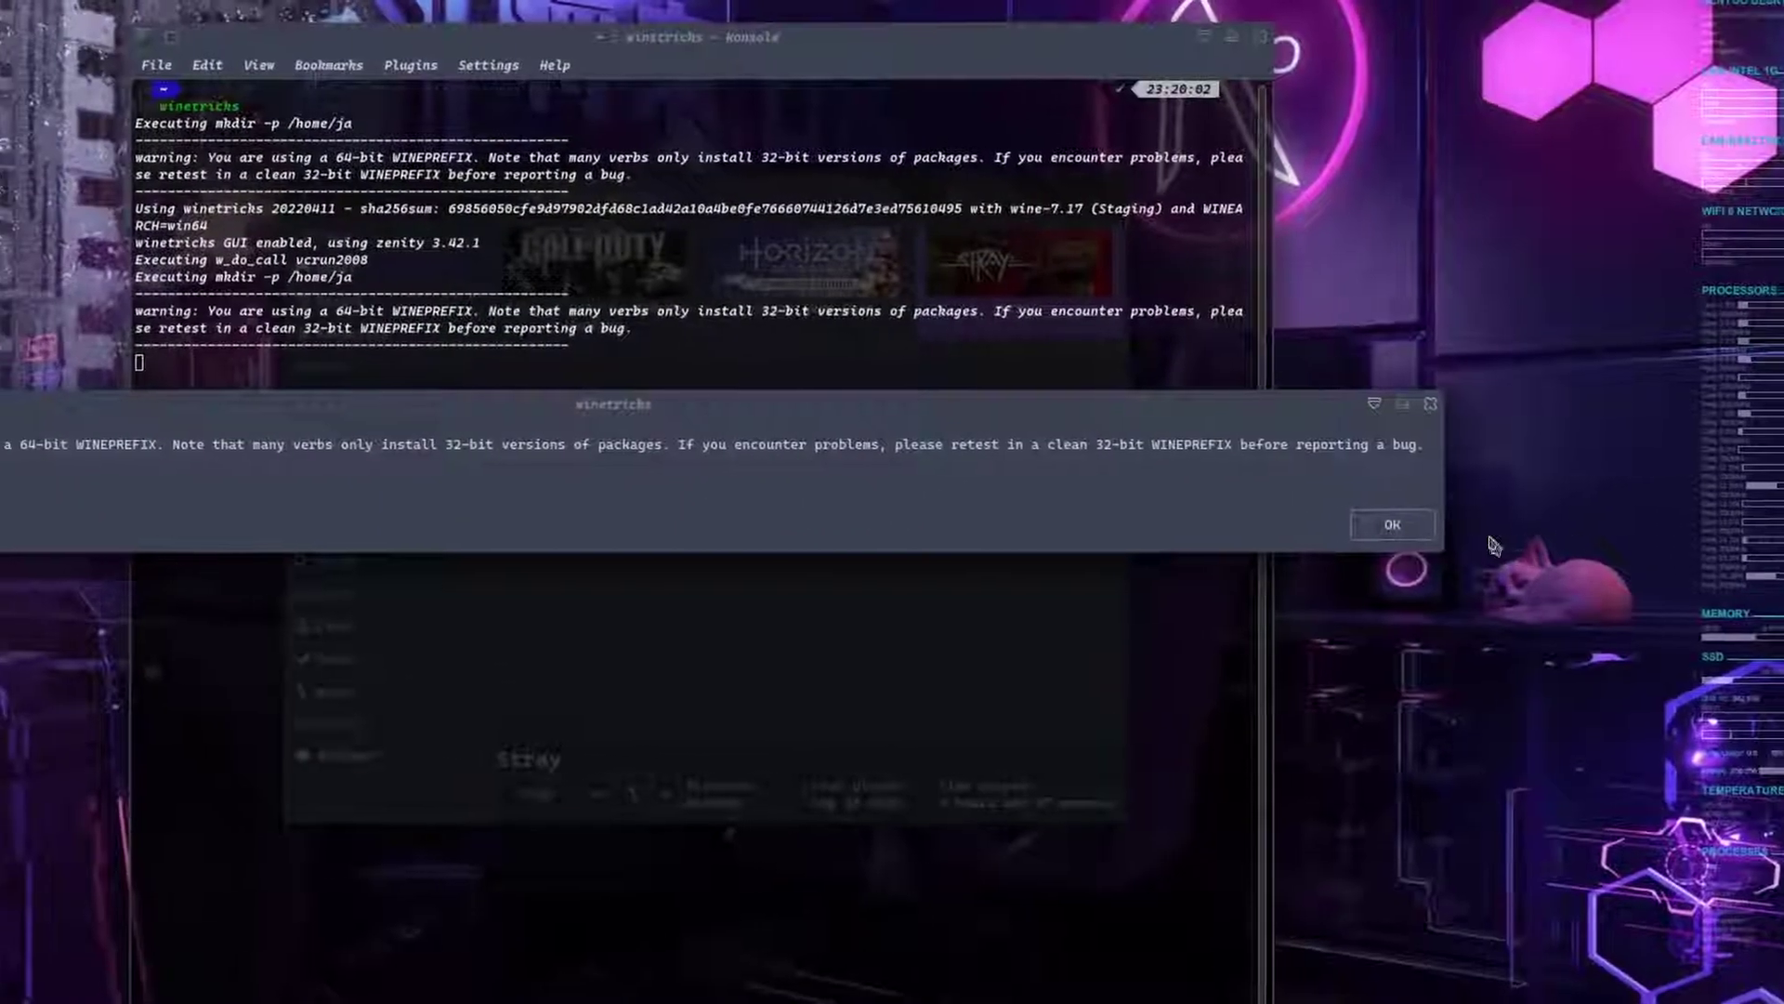
Dismiss the 64-bit warning and run the first VC++ 2008 setup through license, install and finish
left_click(1719, 550)
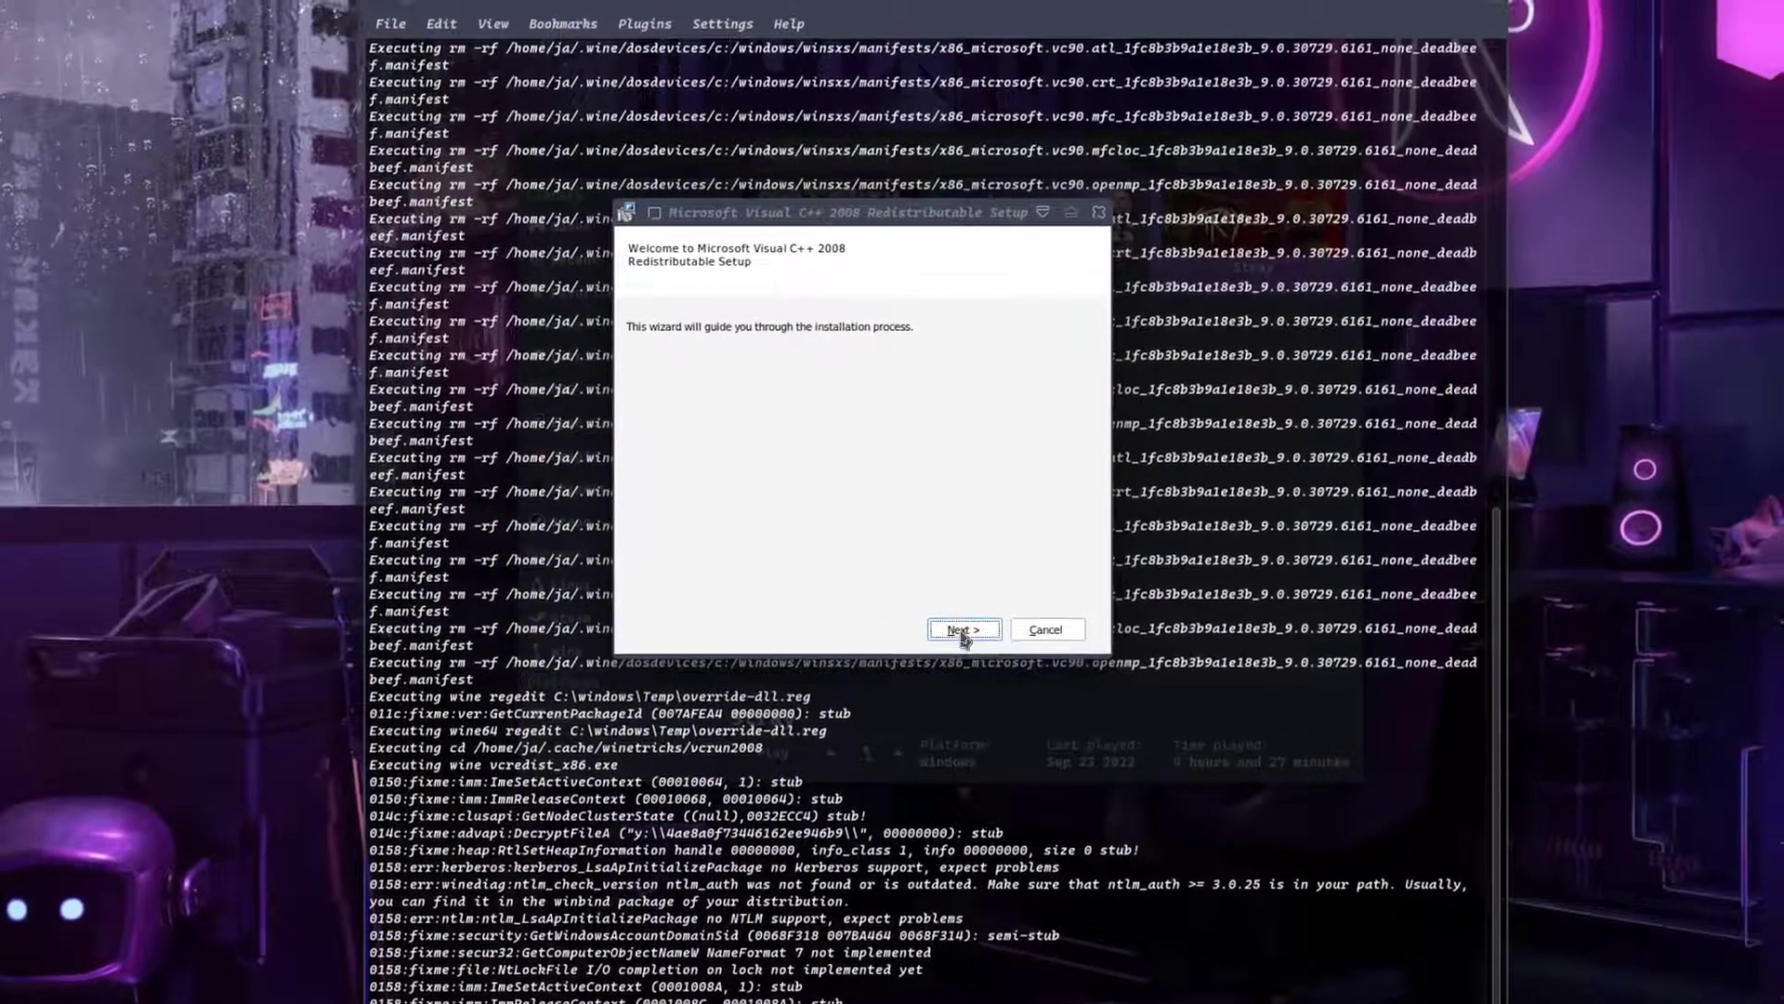
left_click(1028, 541)
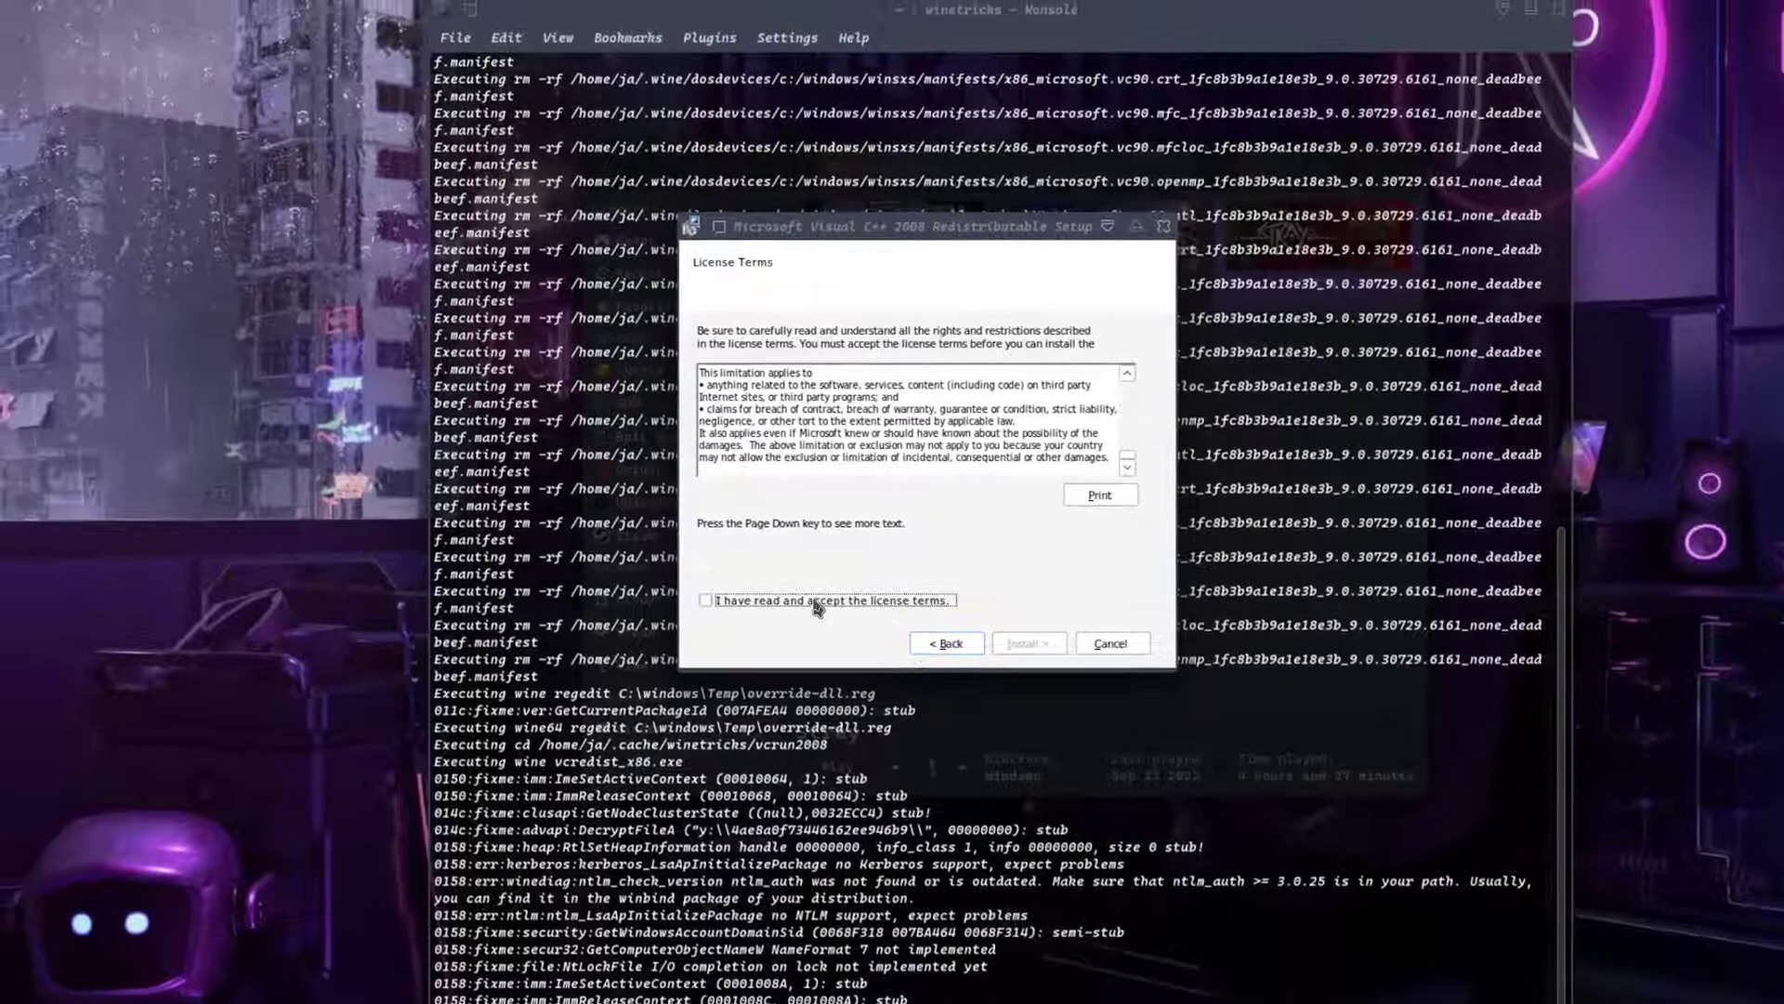
left_click(808, 586)
left_click(978, 632)
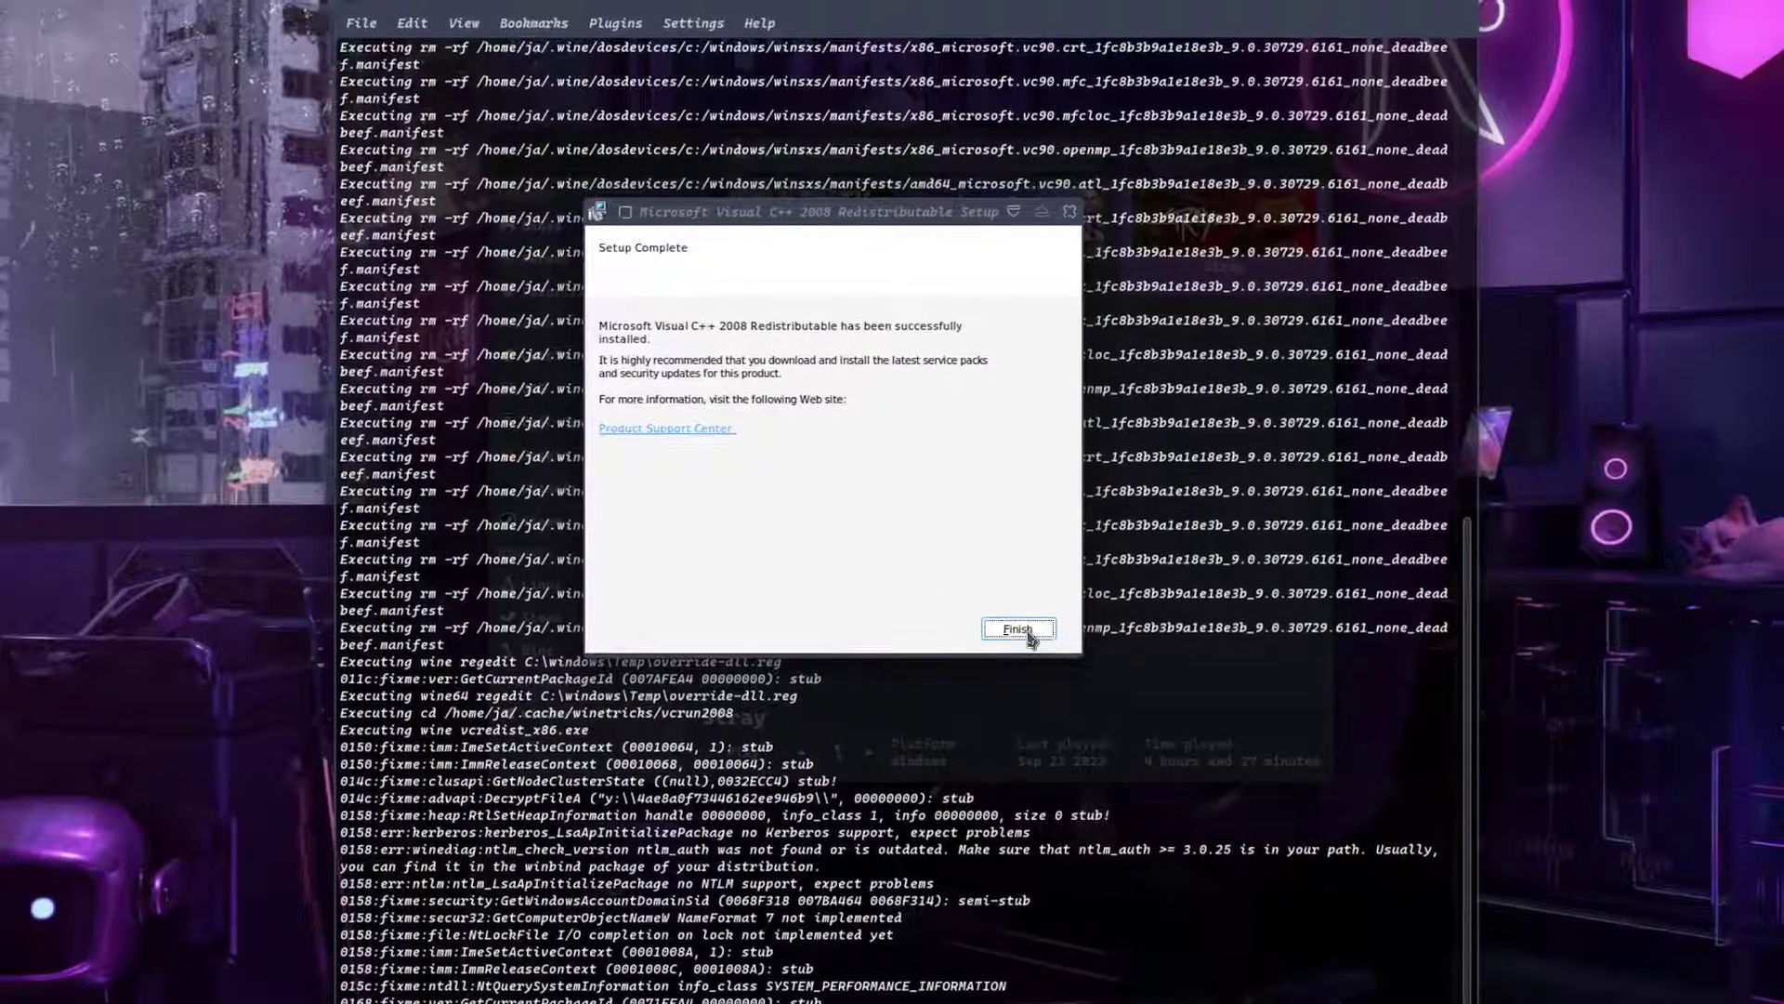
left_click(1098, 709)
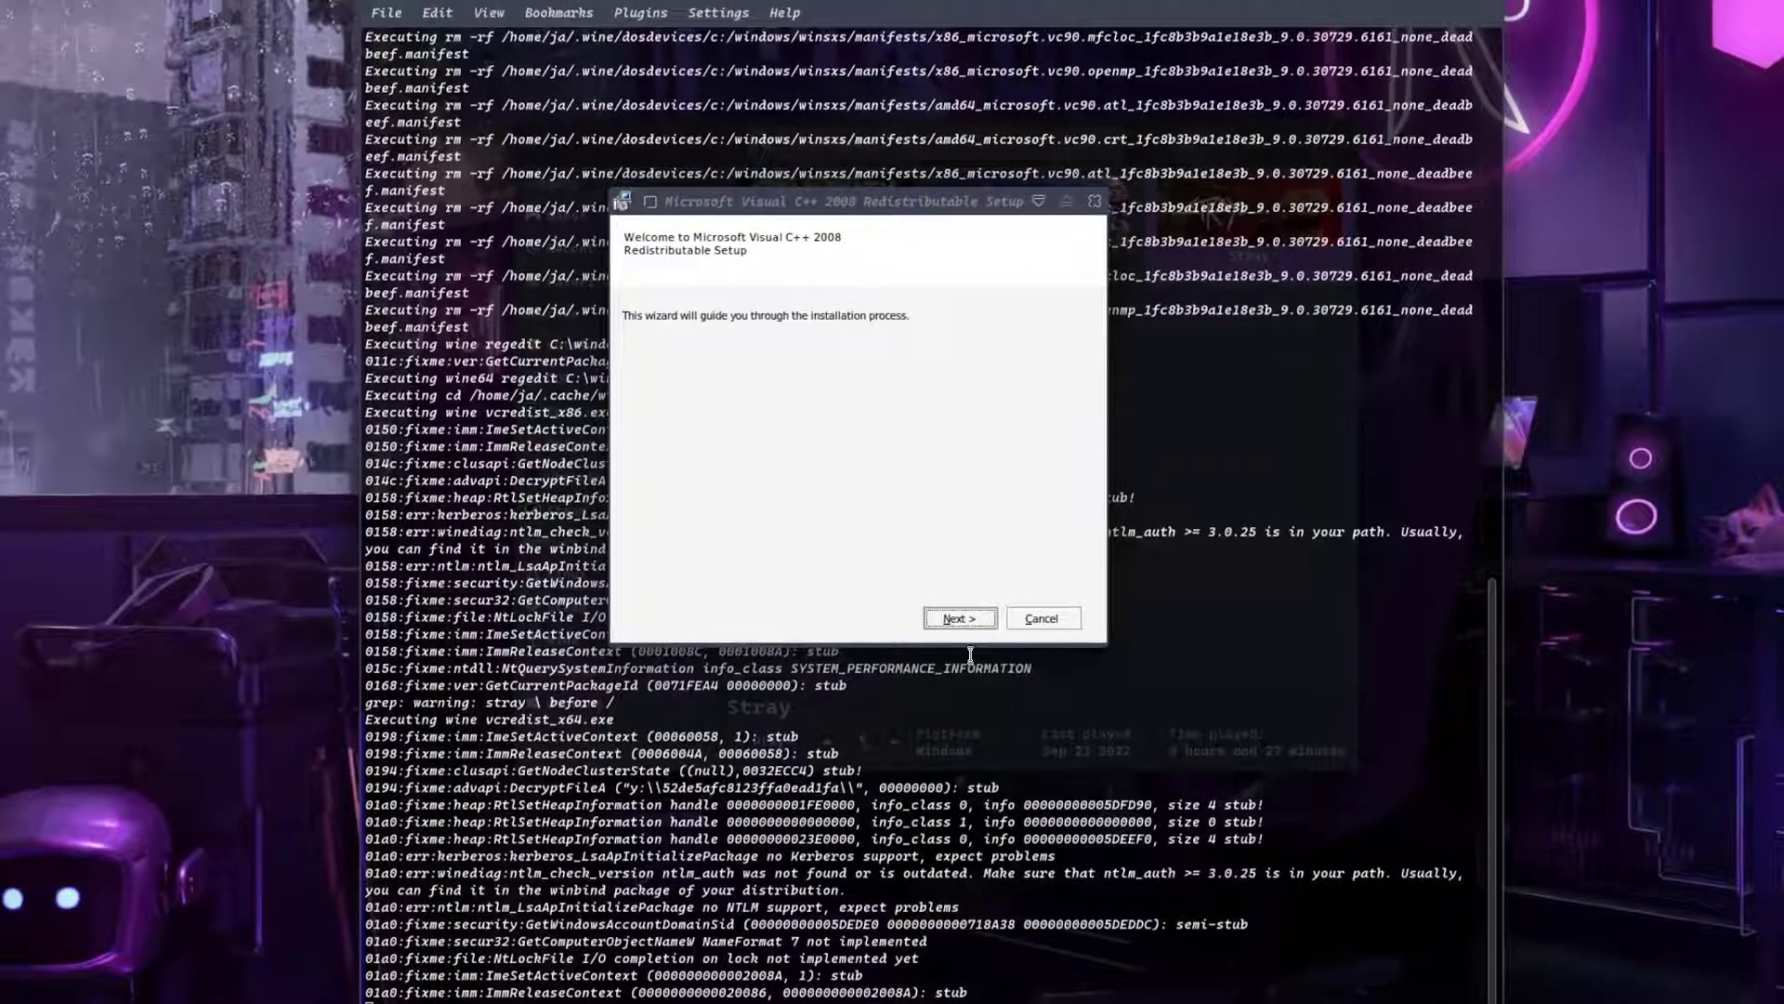
Complete the second VC++ 2008 setup: accept the license terms, install, and finish
left_click(960, 618)
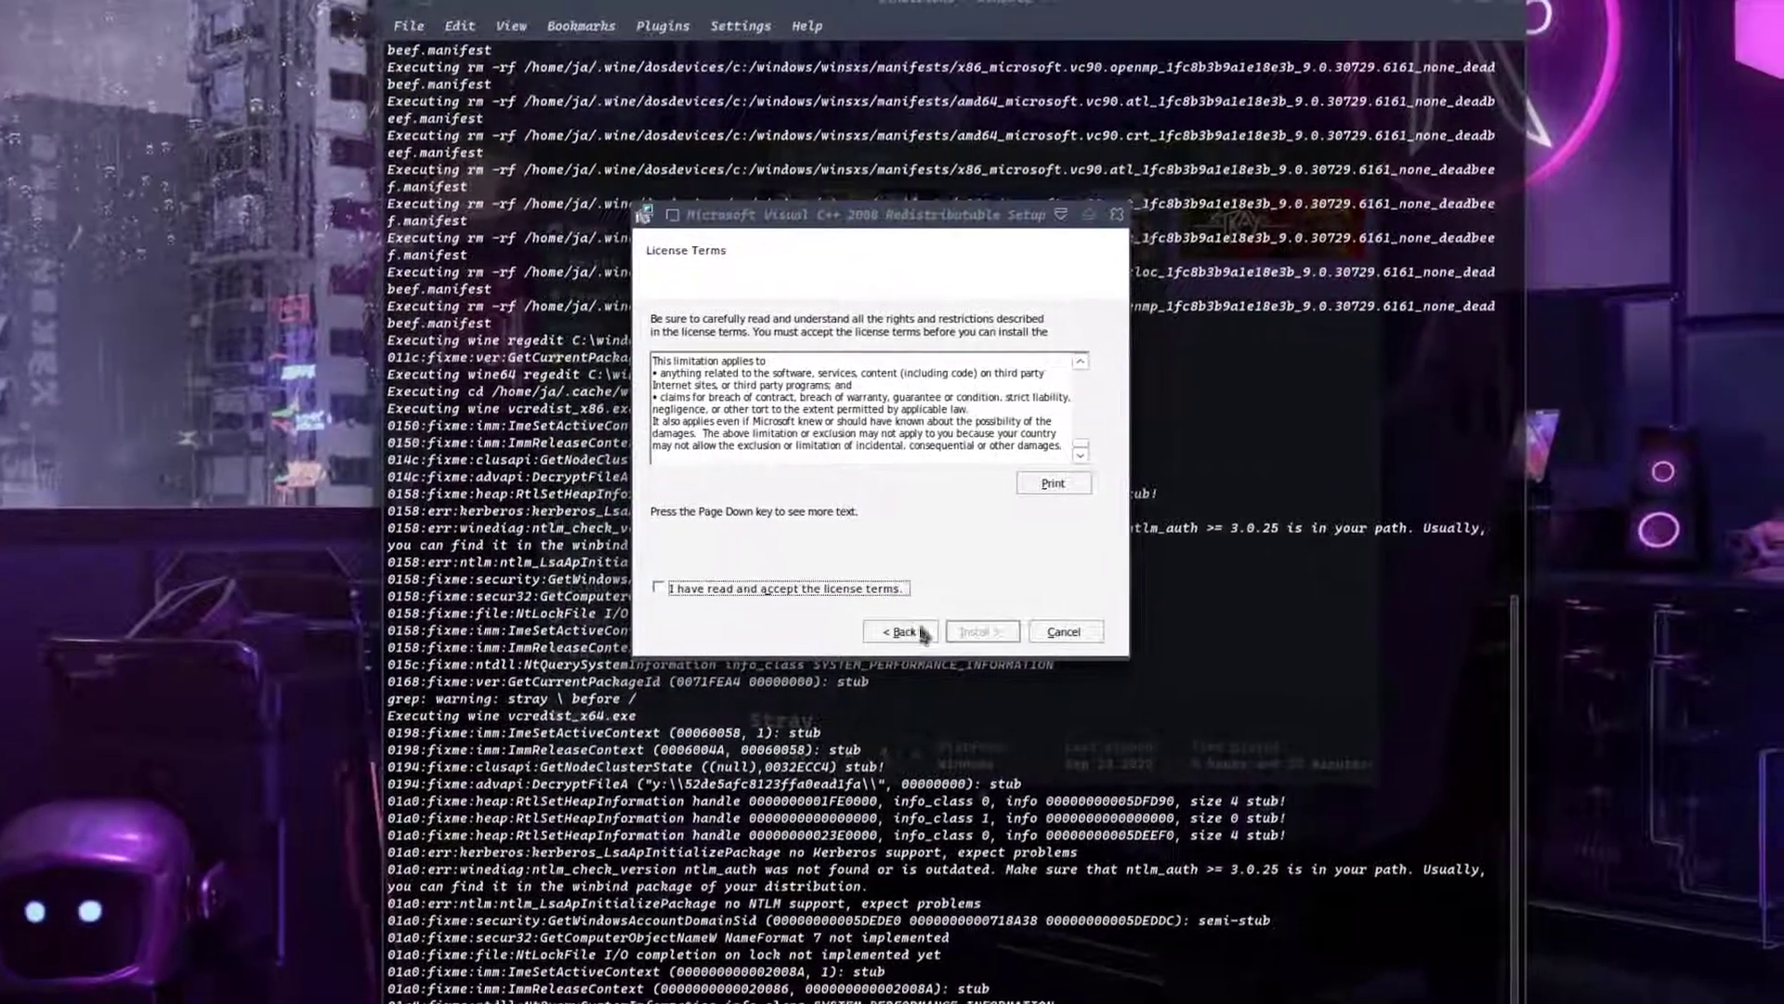
left_click(790, 589)
left_click(982, 631)
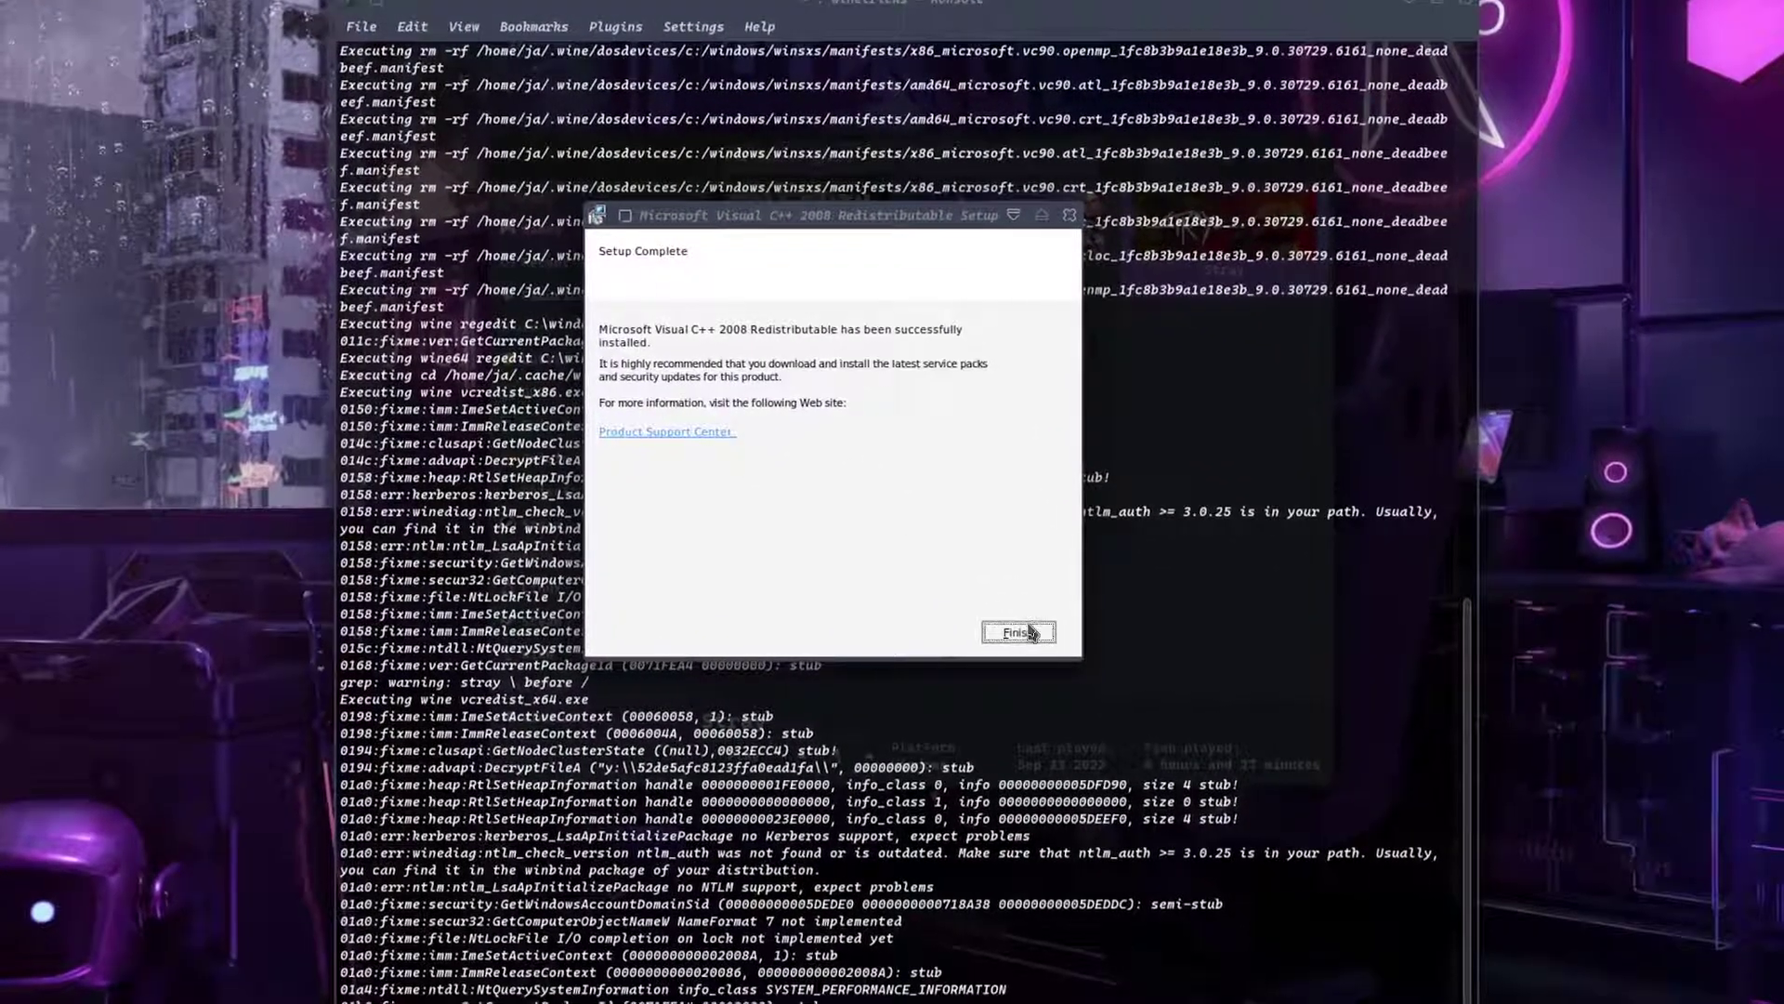
left_click(1082, 663)
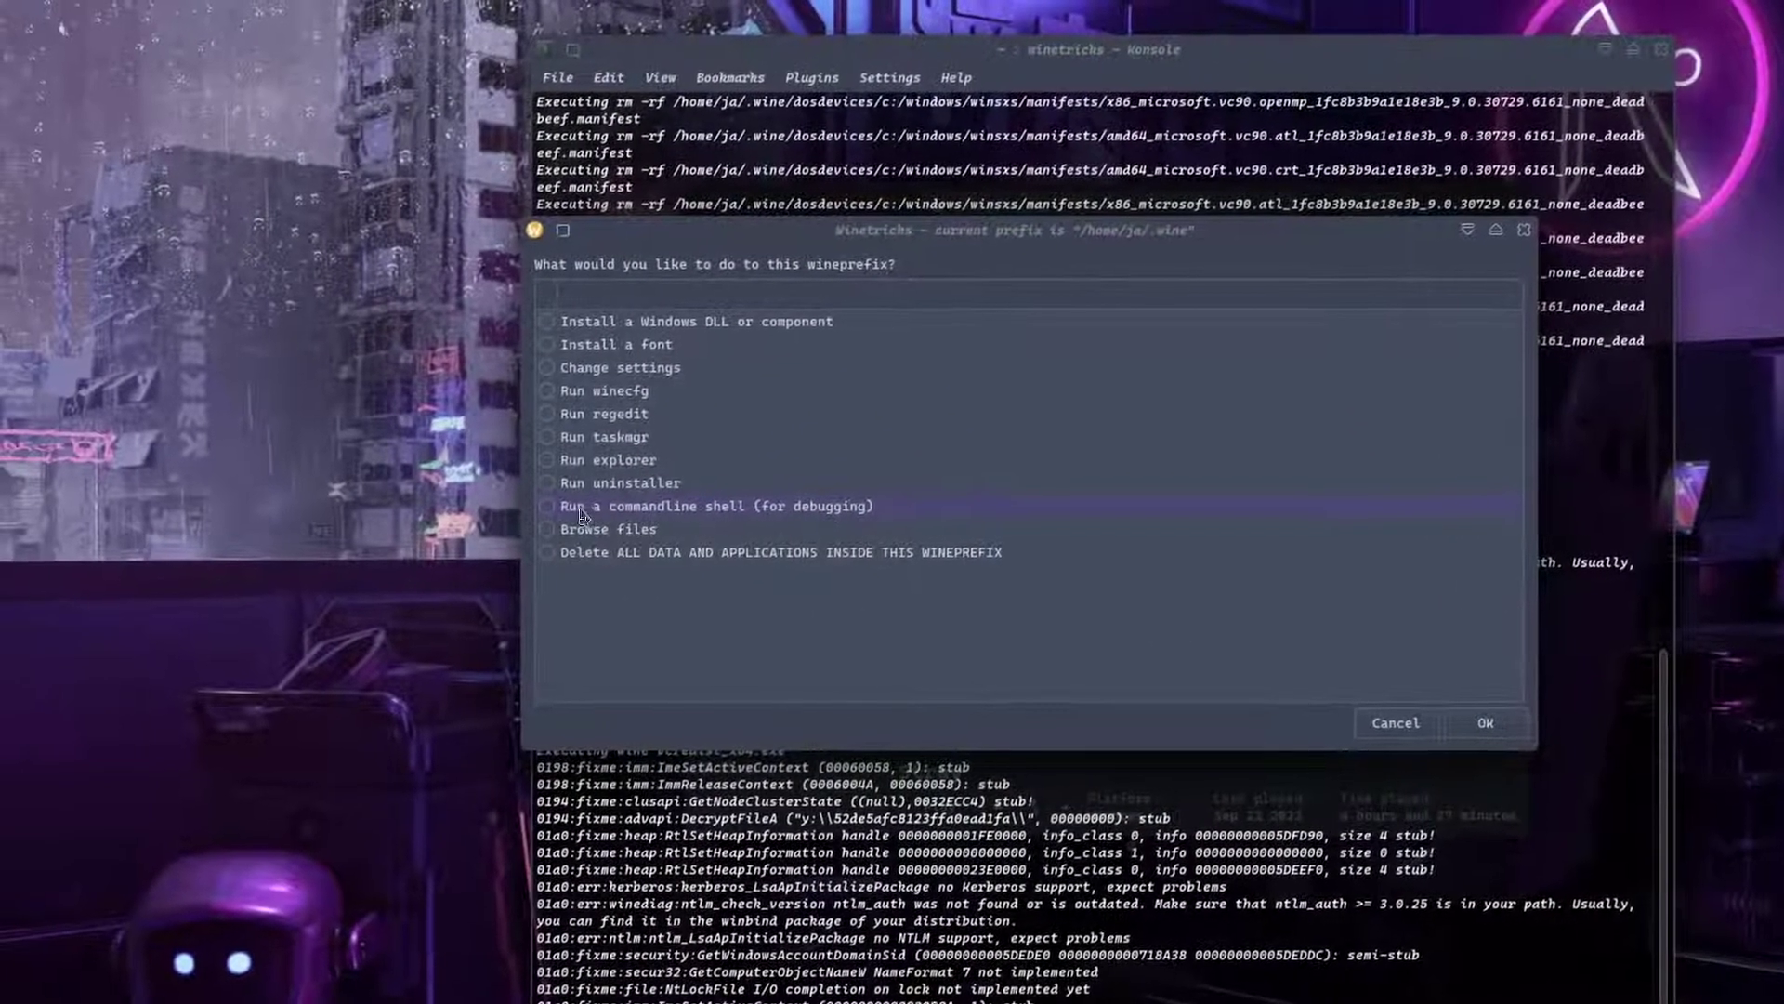
left_click(558, 485)
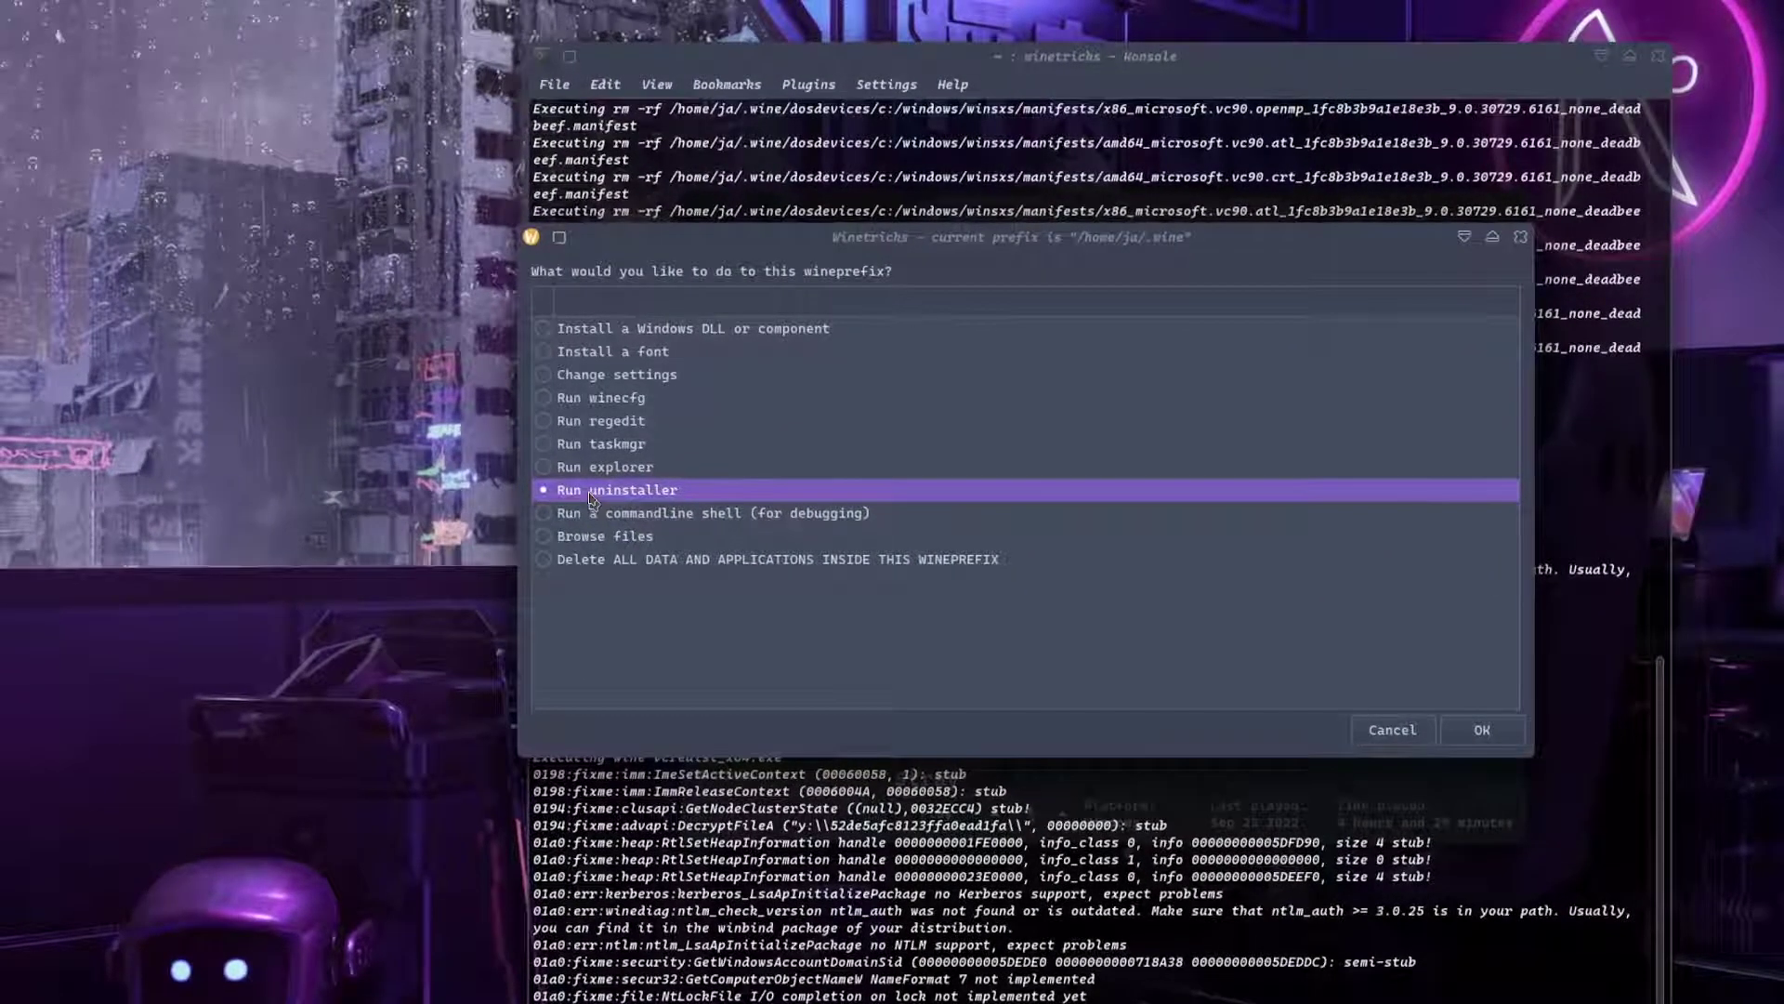
key("Return")
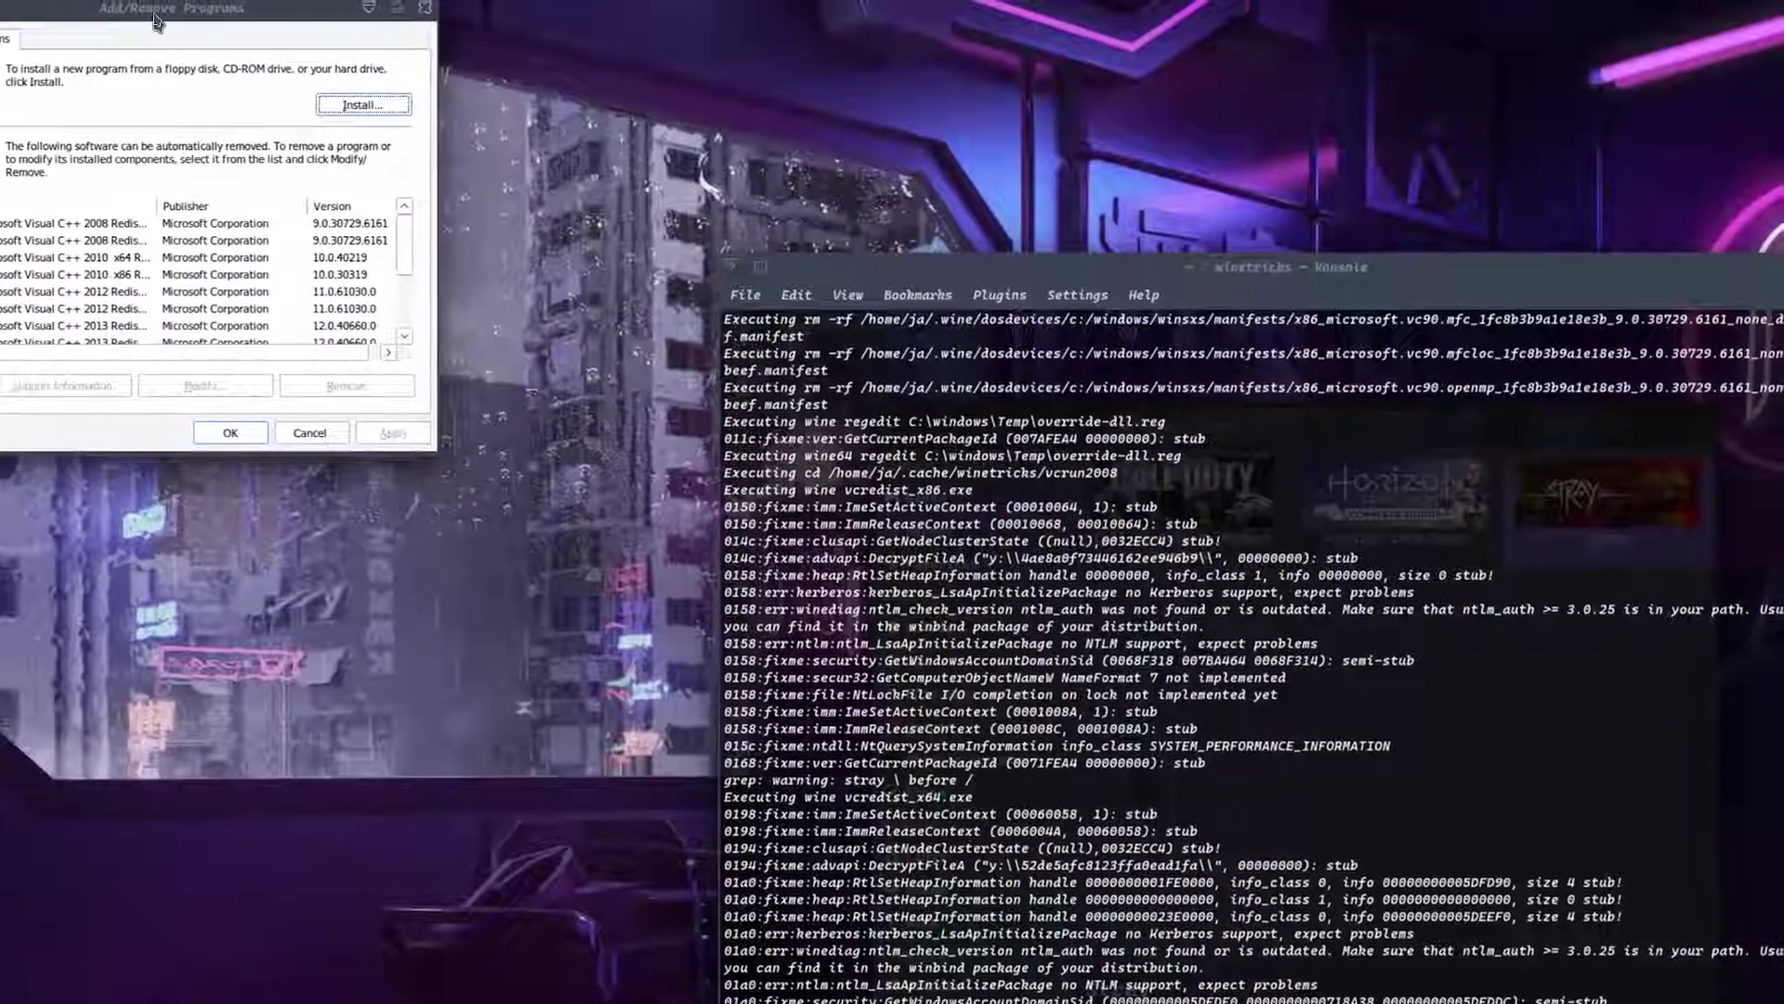
left_click_drag(220, 9, 816, 213)
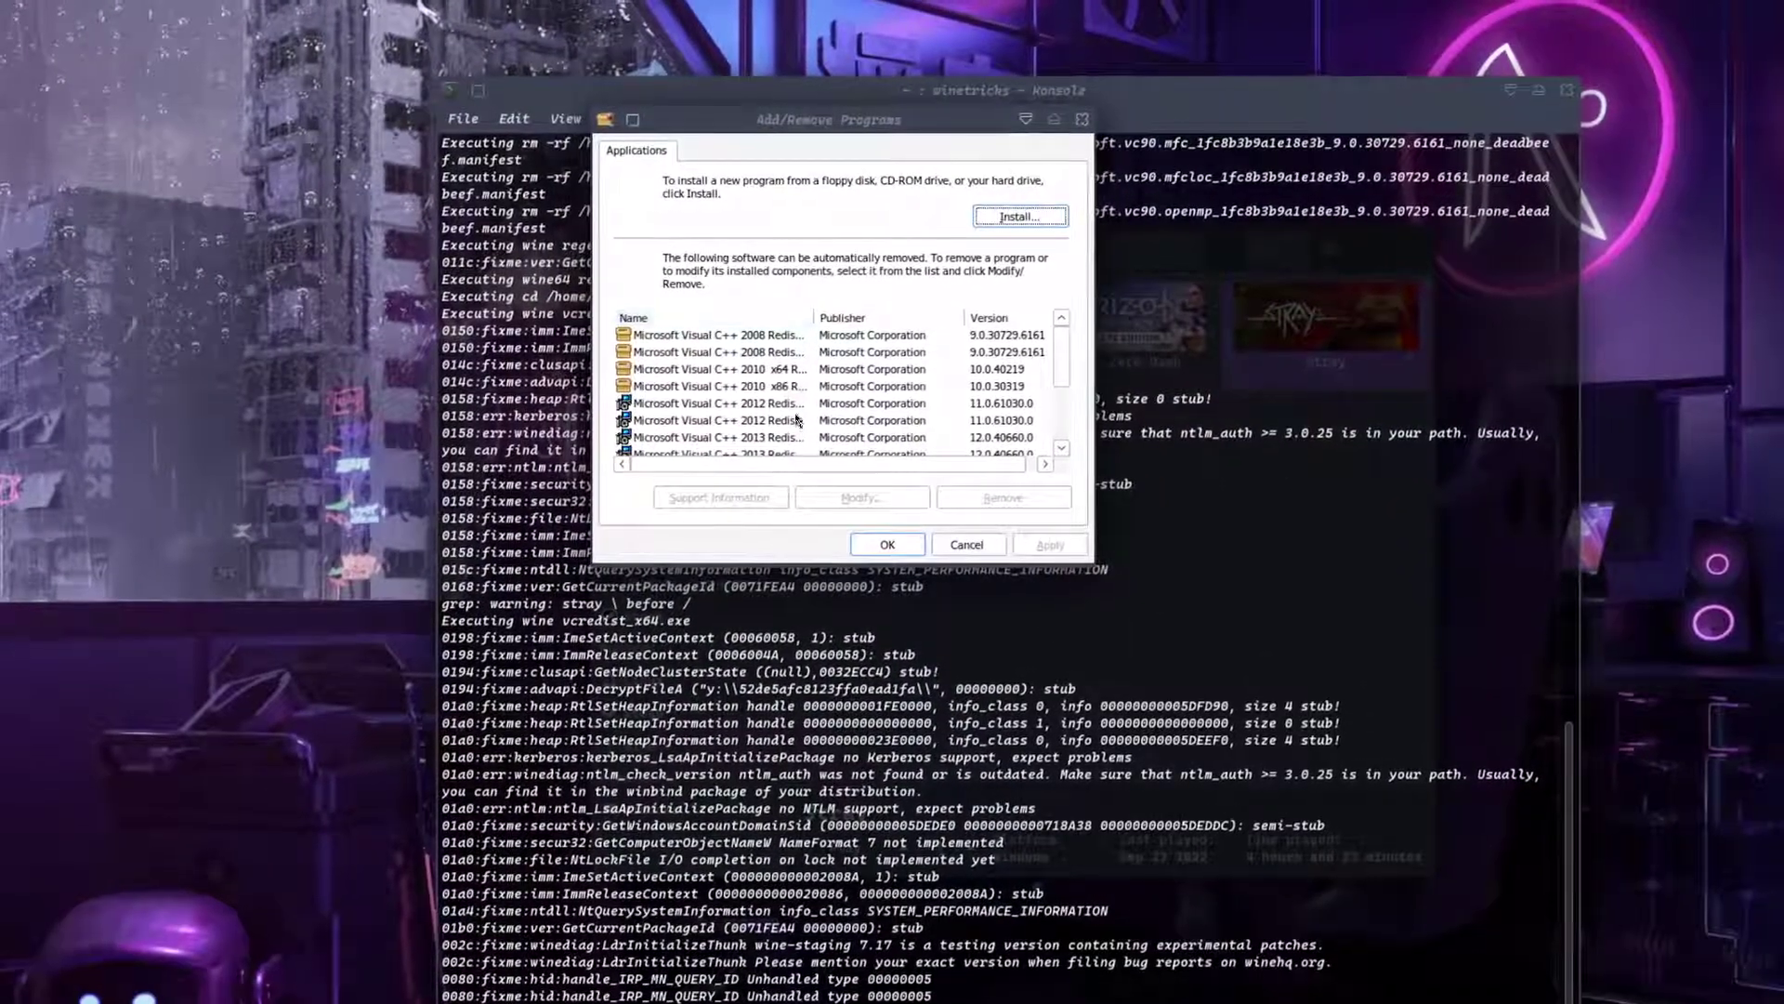
left_click(772, 424)
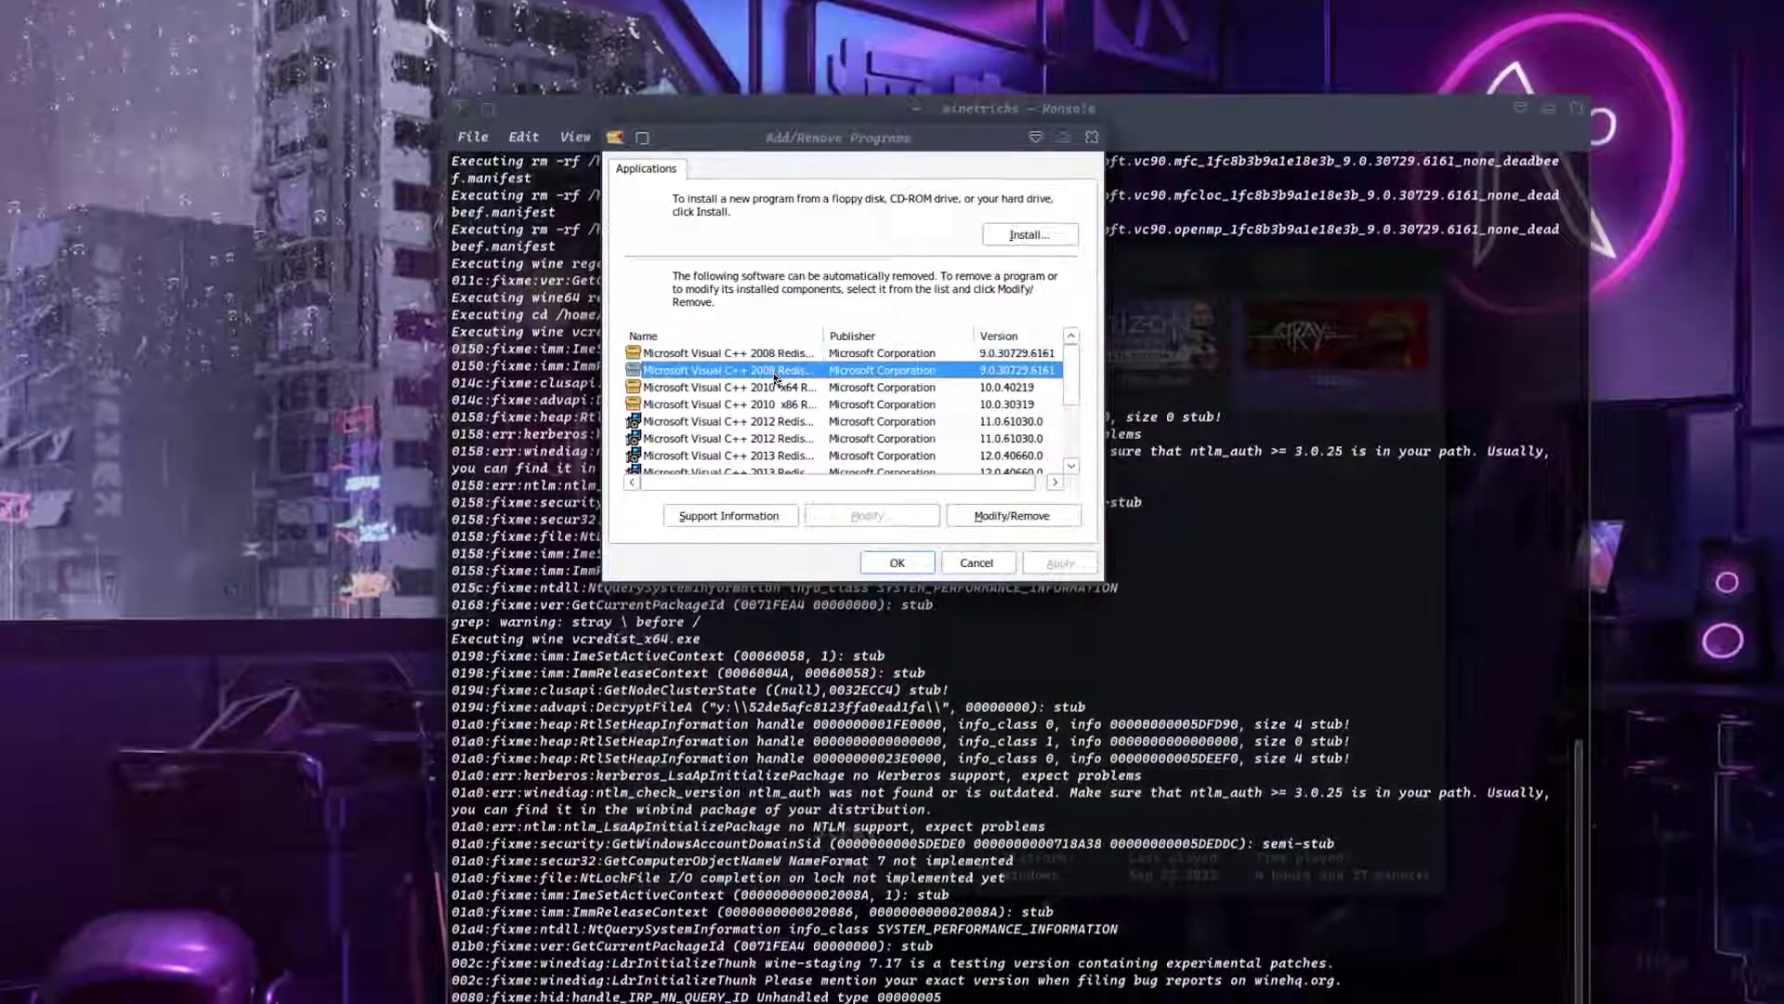
left_click(777, 375)
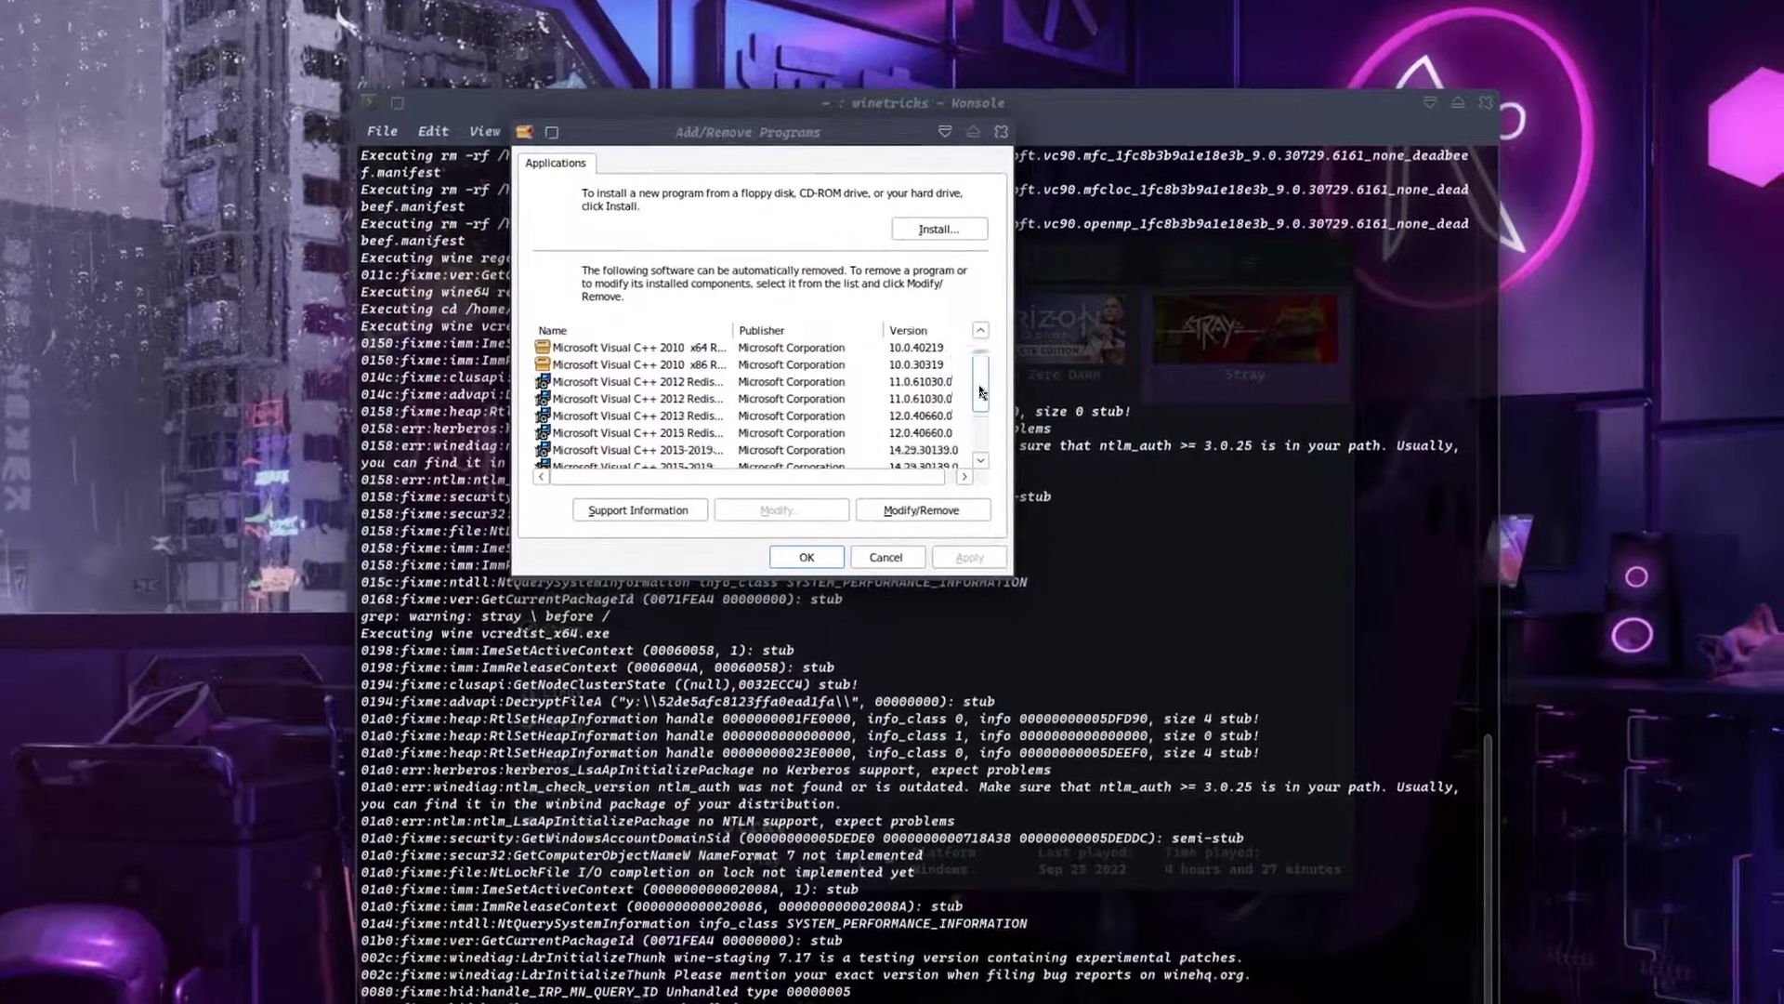
left_click_drag(1071, 376, 983, 372)
left_click(650, 363)
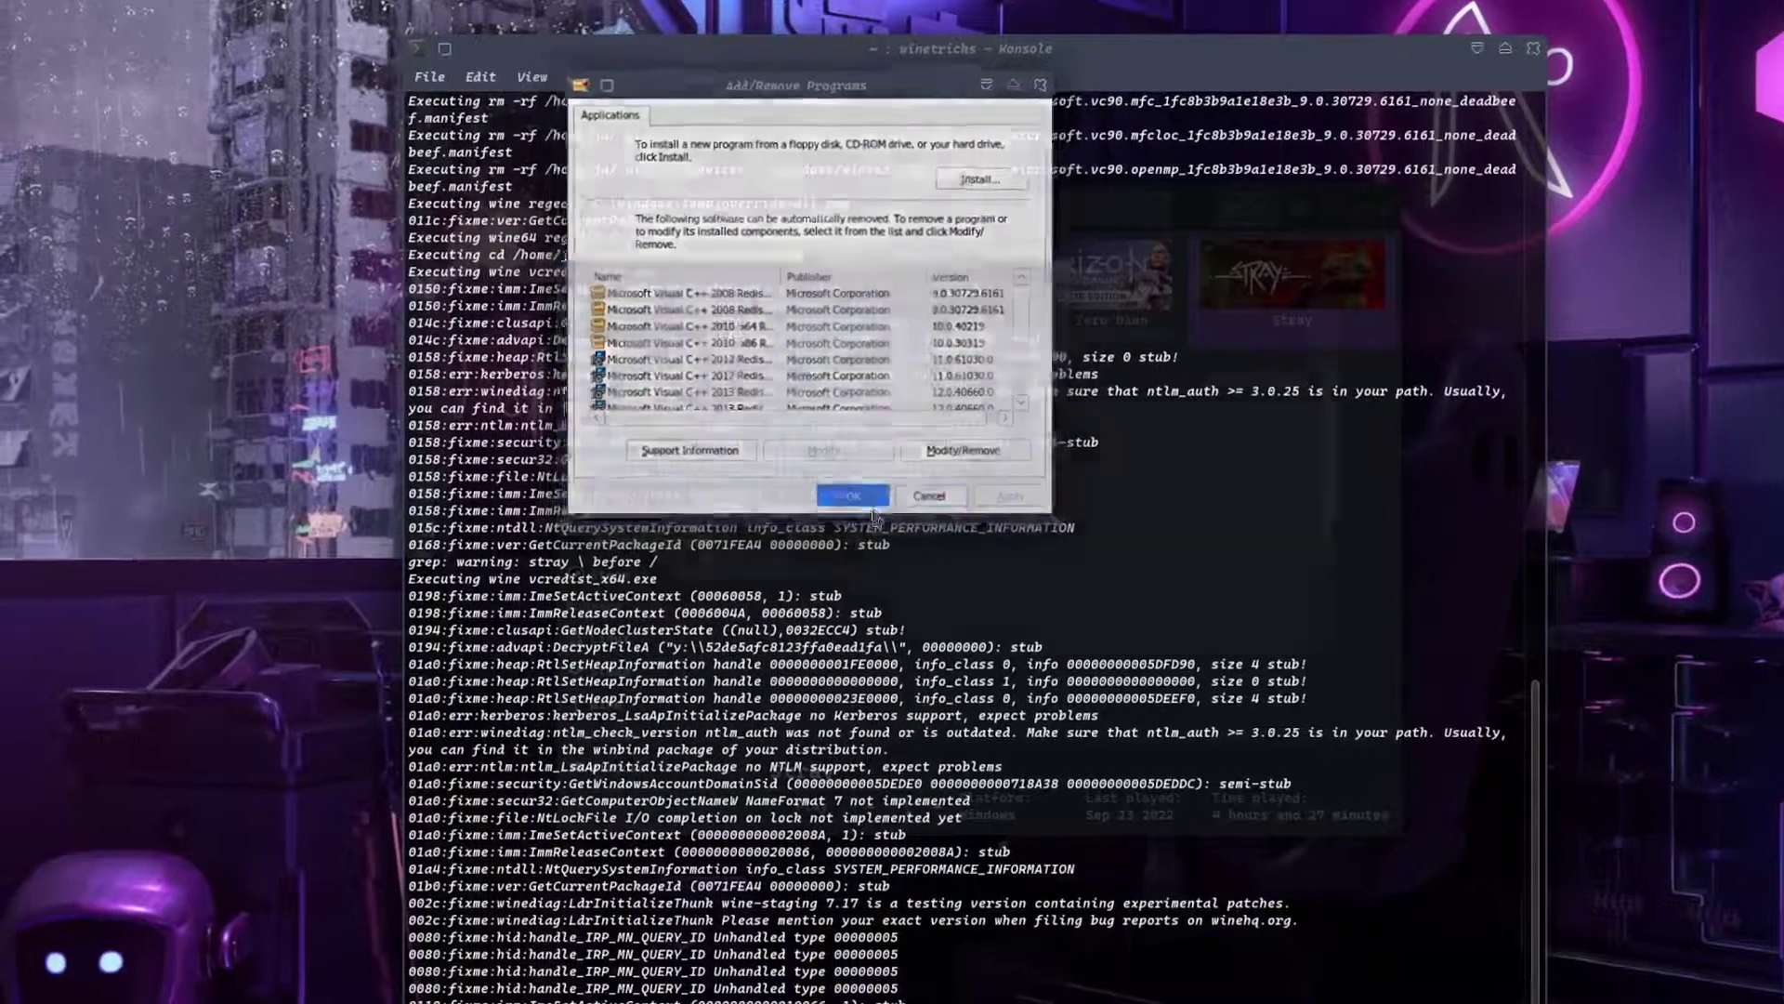
left_click(907, 507)
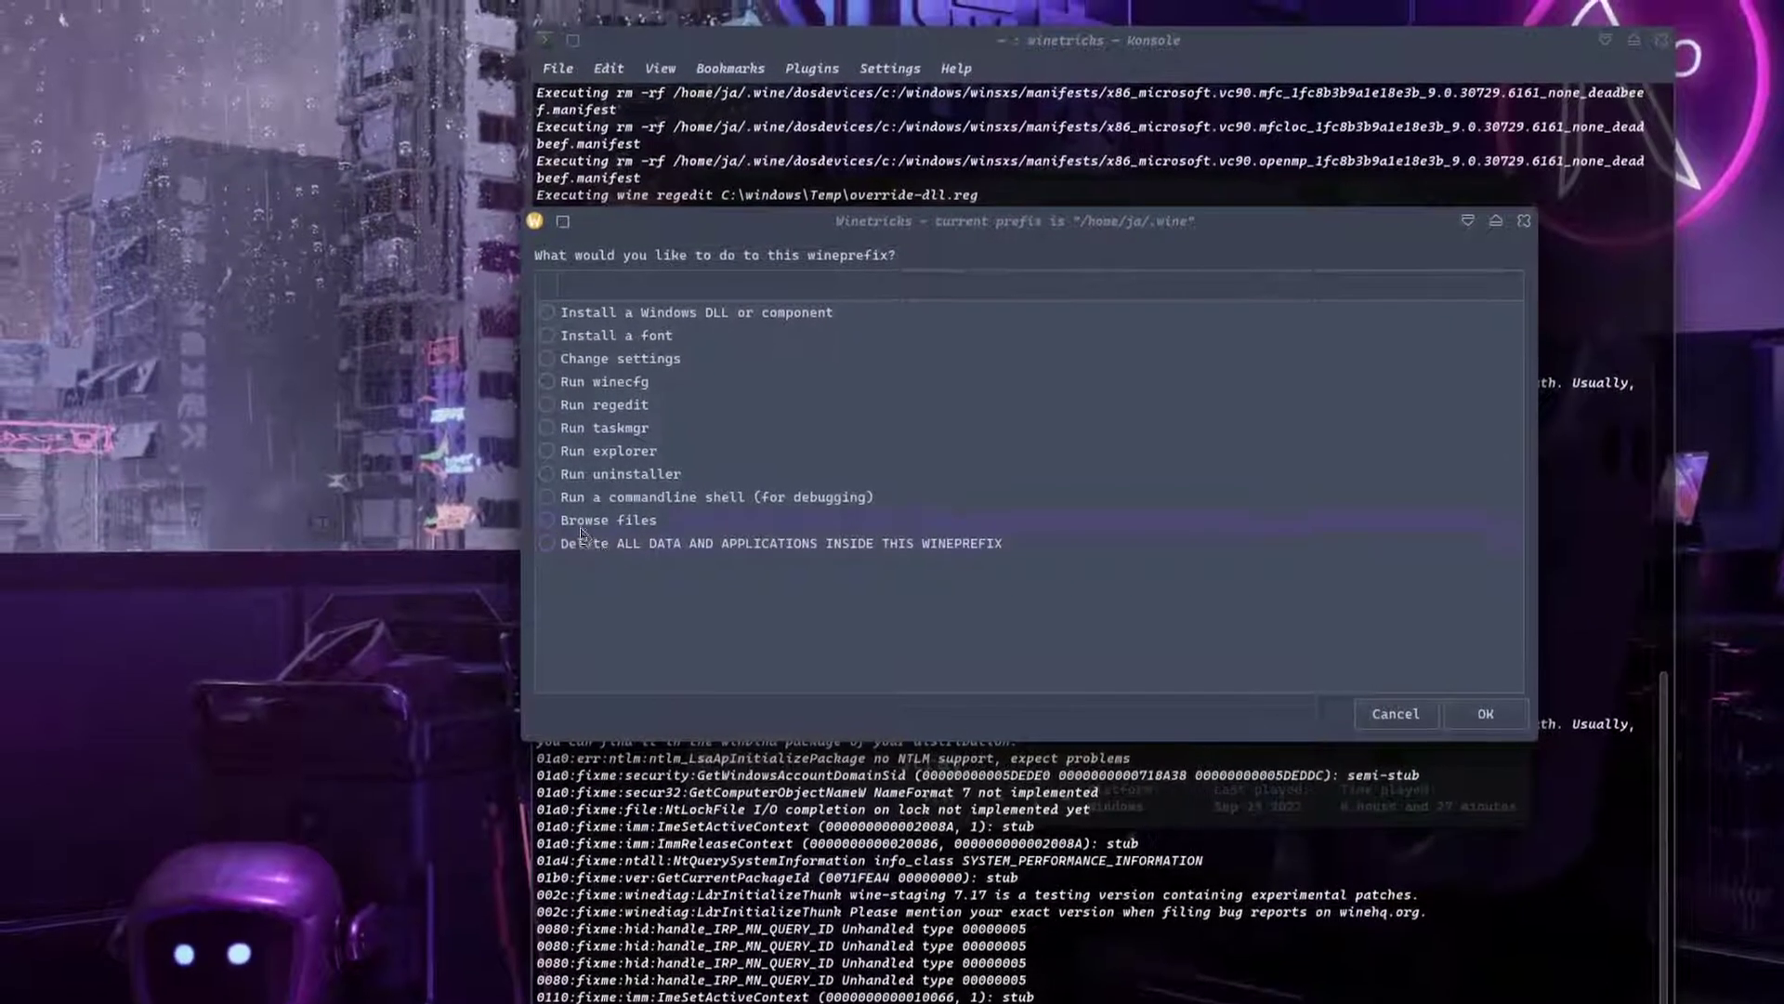
Browse the default wineprefix's files, then return to the wineprefix menu
left_click(581, 528)
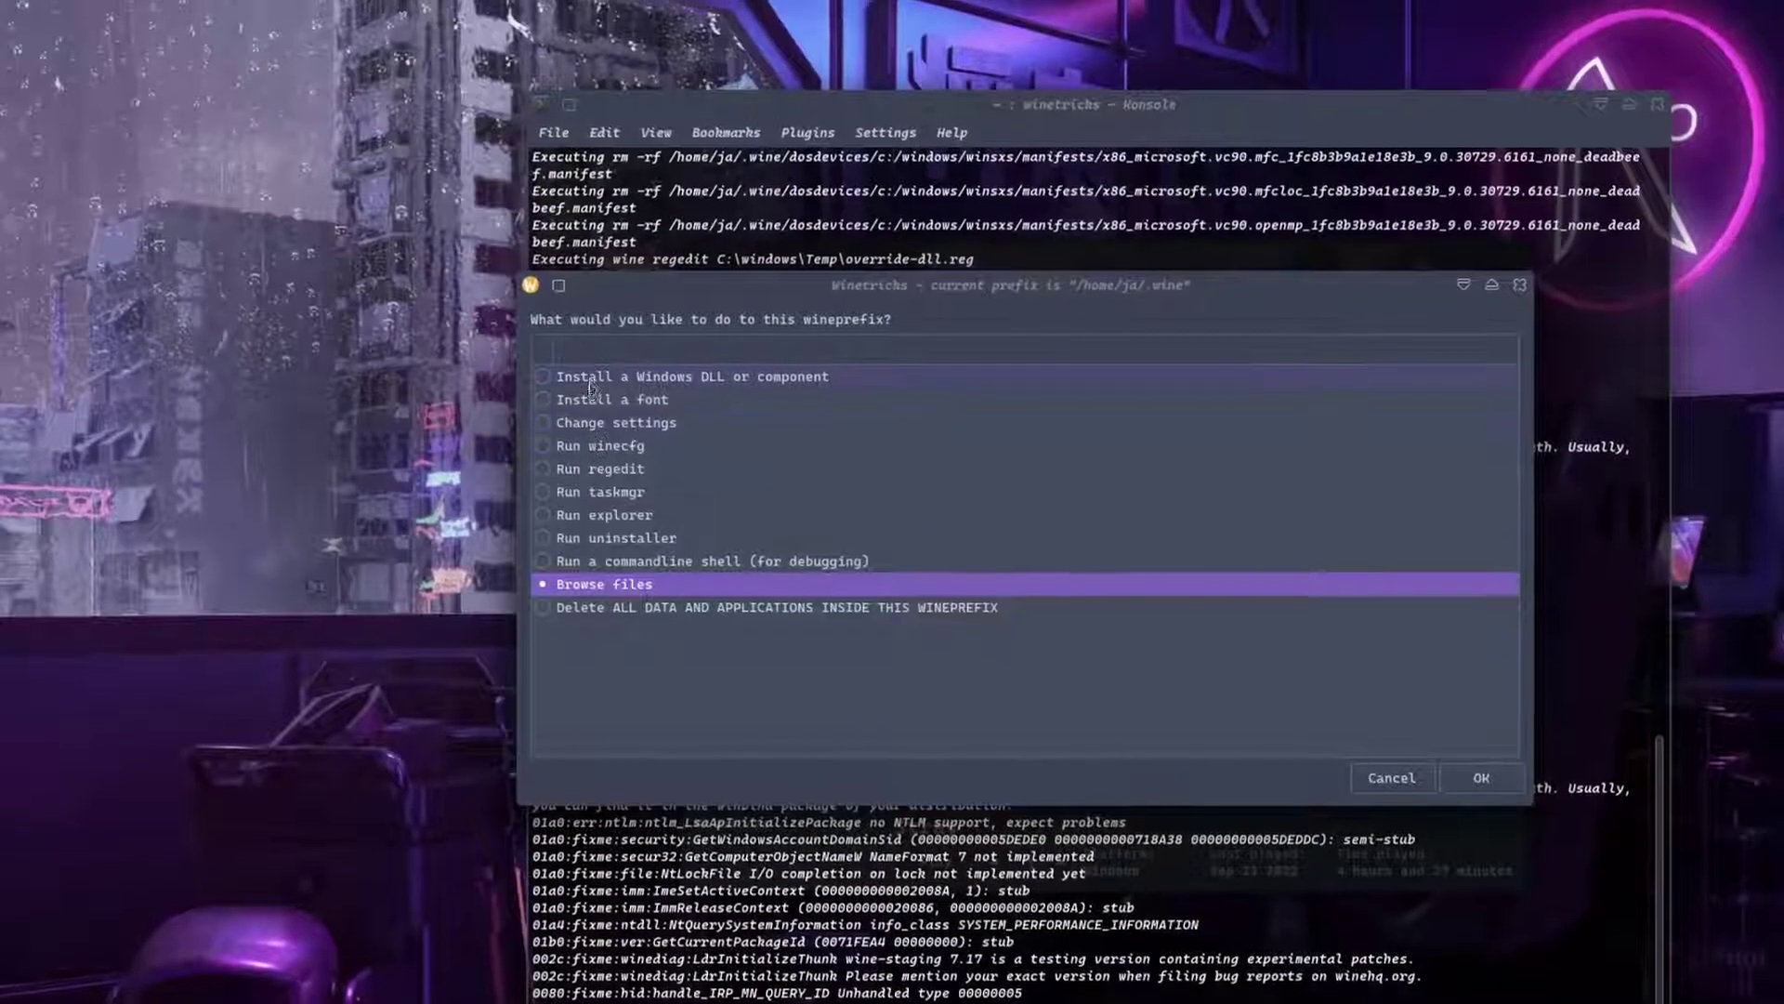
double_click(664, 561)
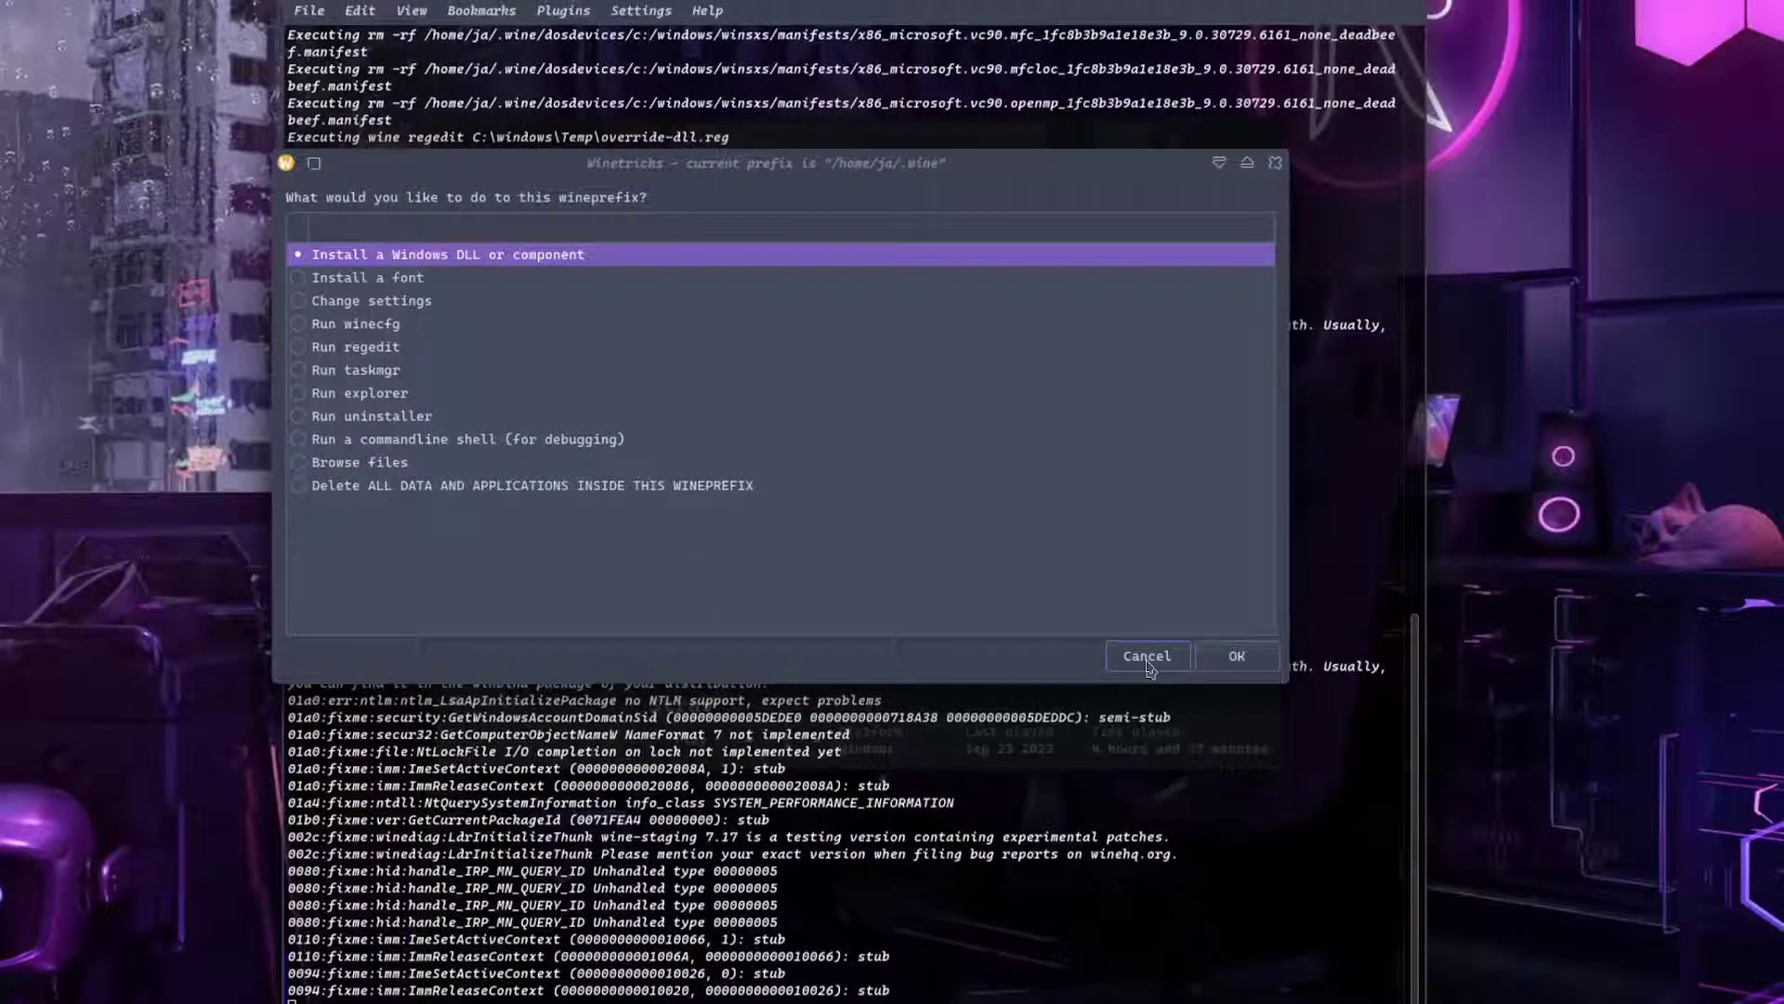
left_click(1148, 656)
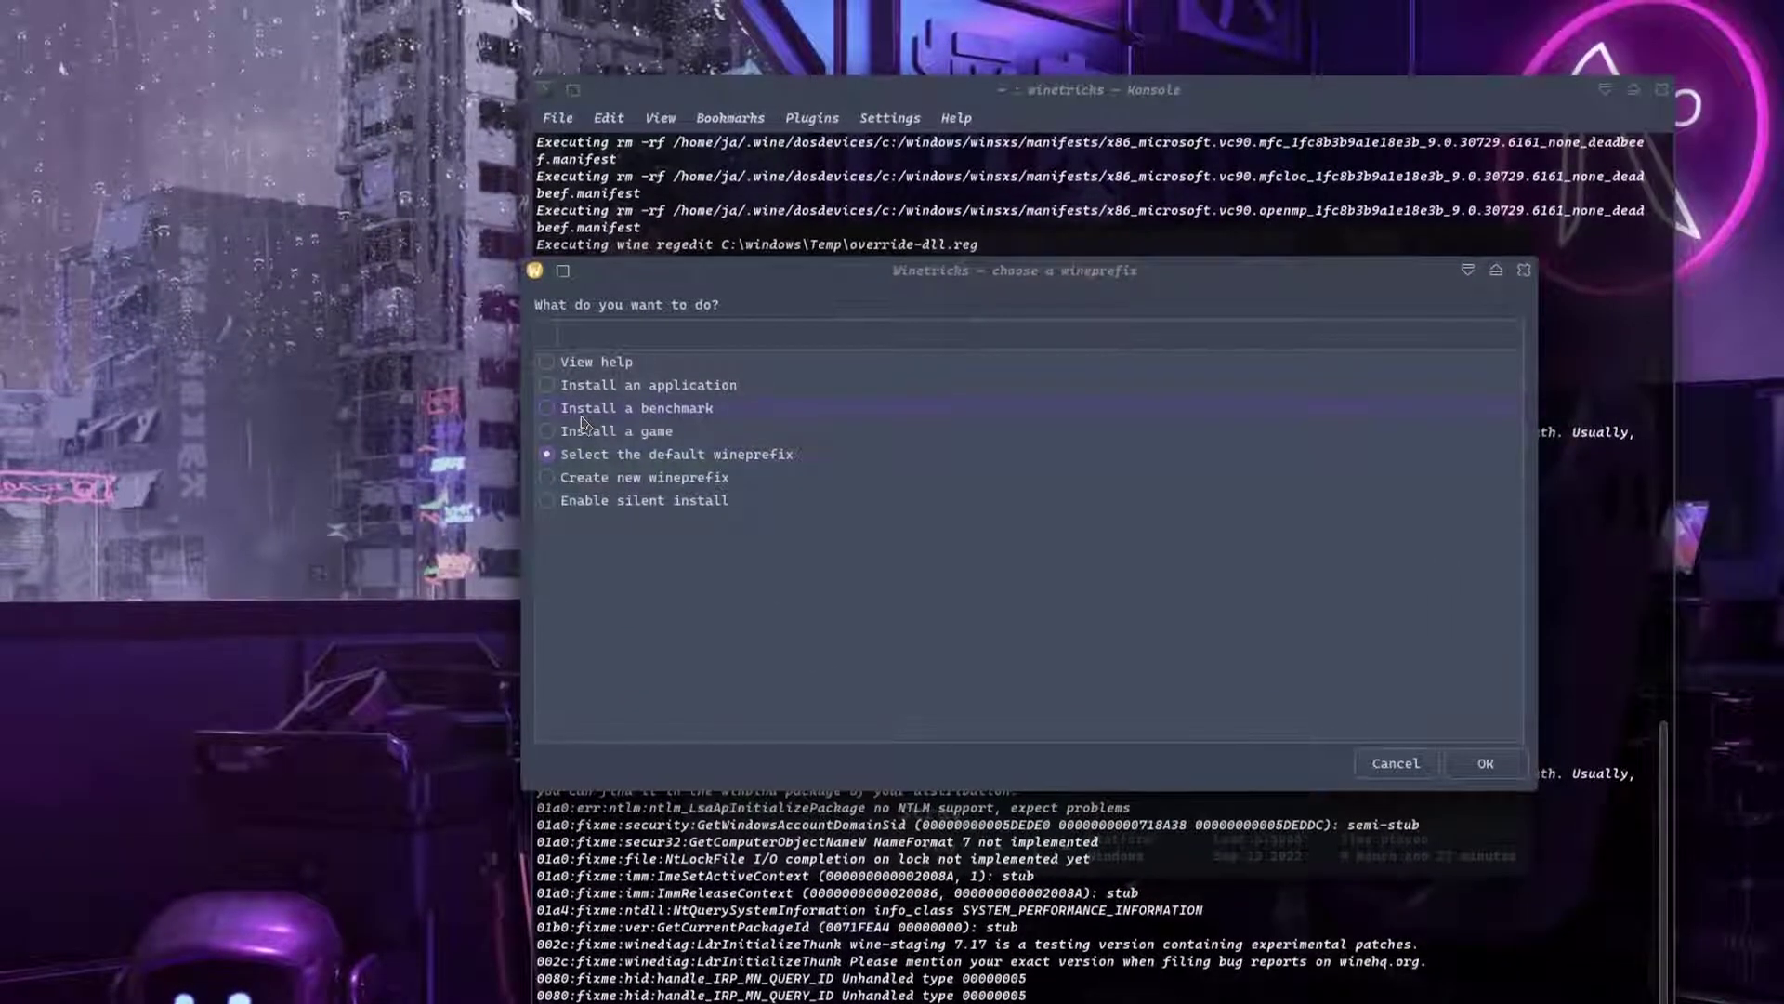
View the benchmark package list and cancel back out without installing anything
left_click(583, 411)
left_click(1208, 656)
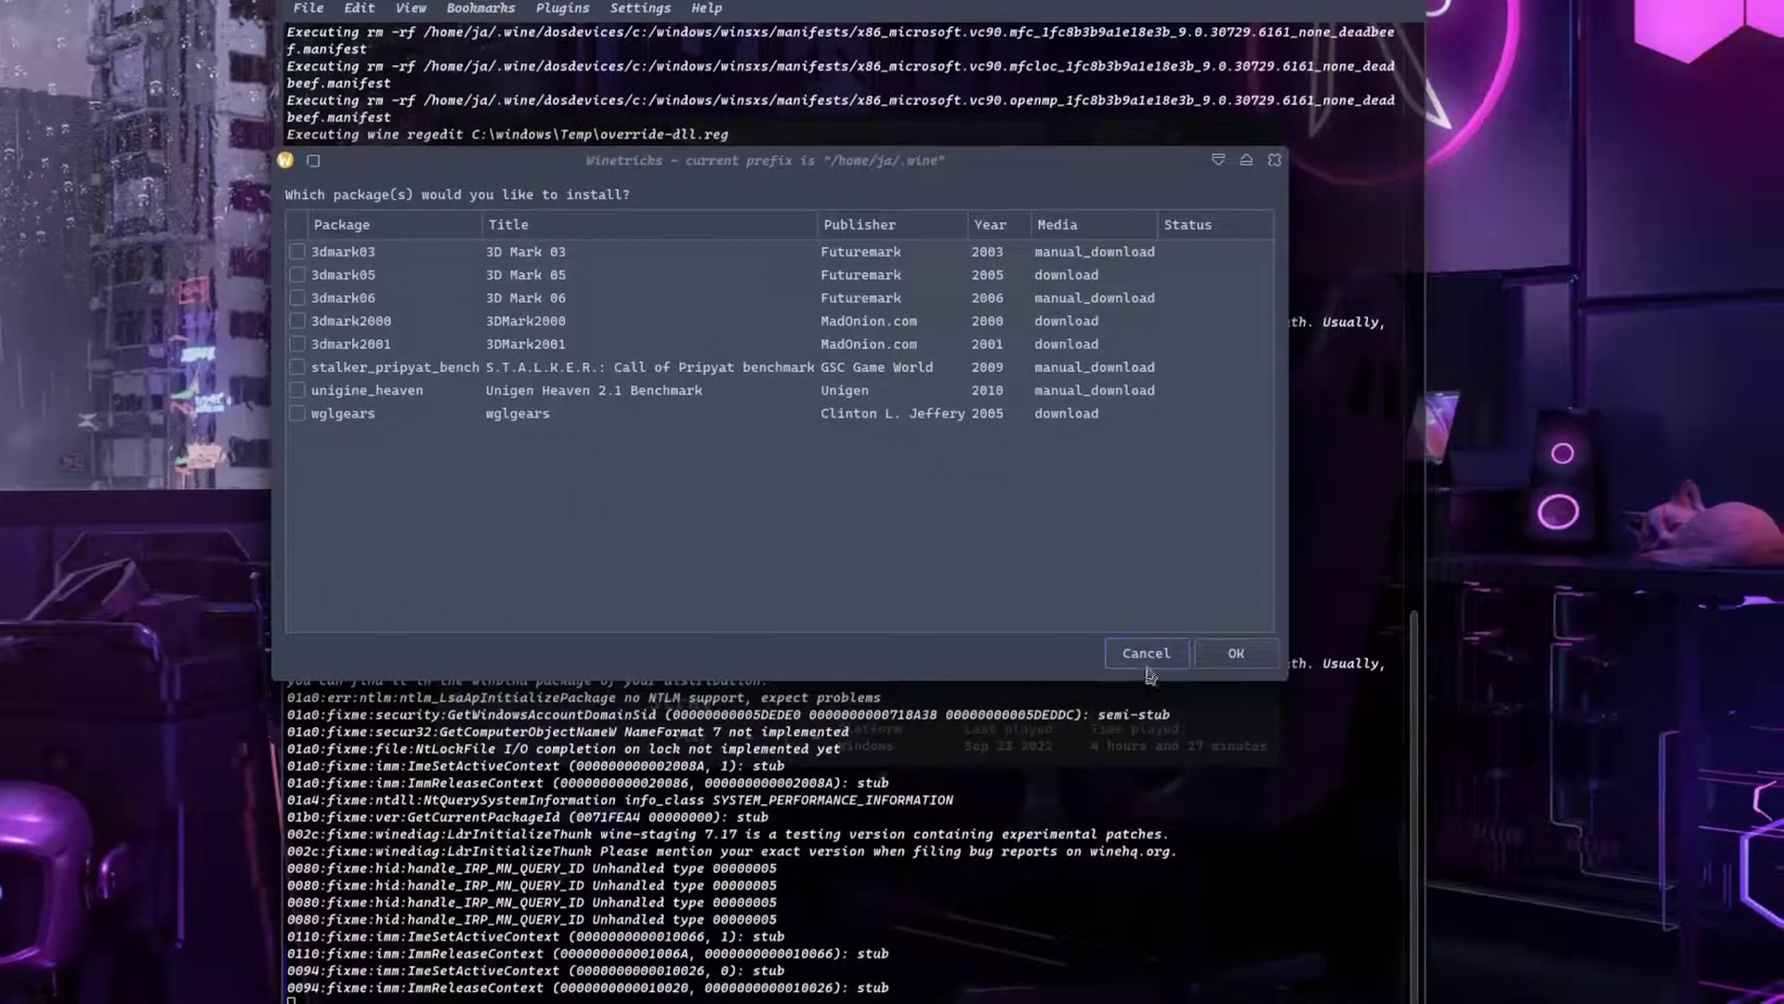
left_click(1383, 731)
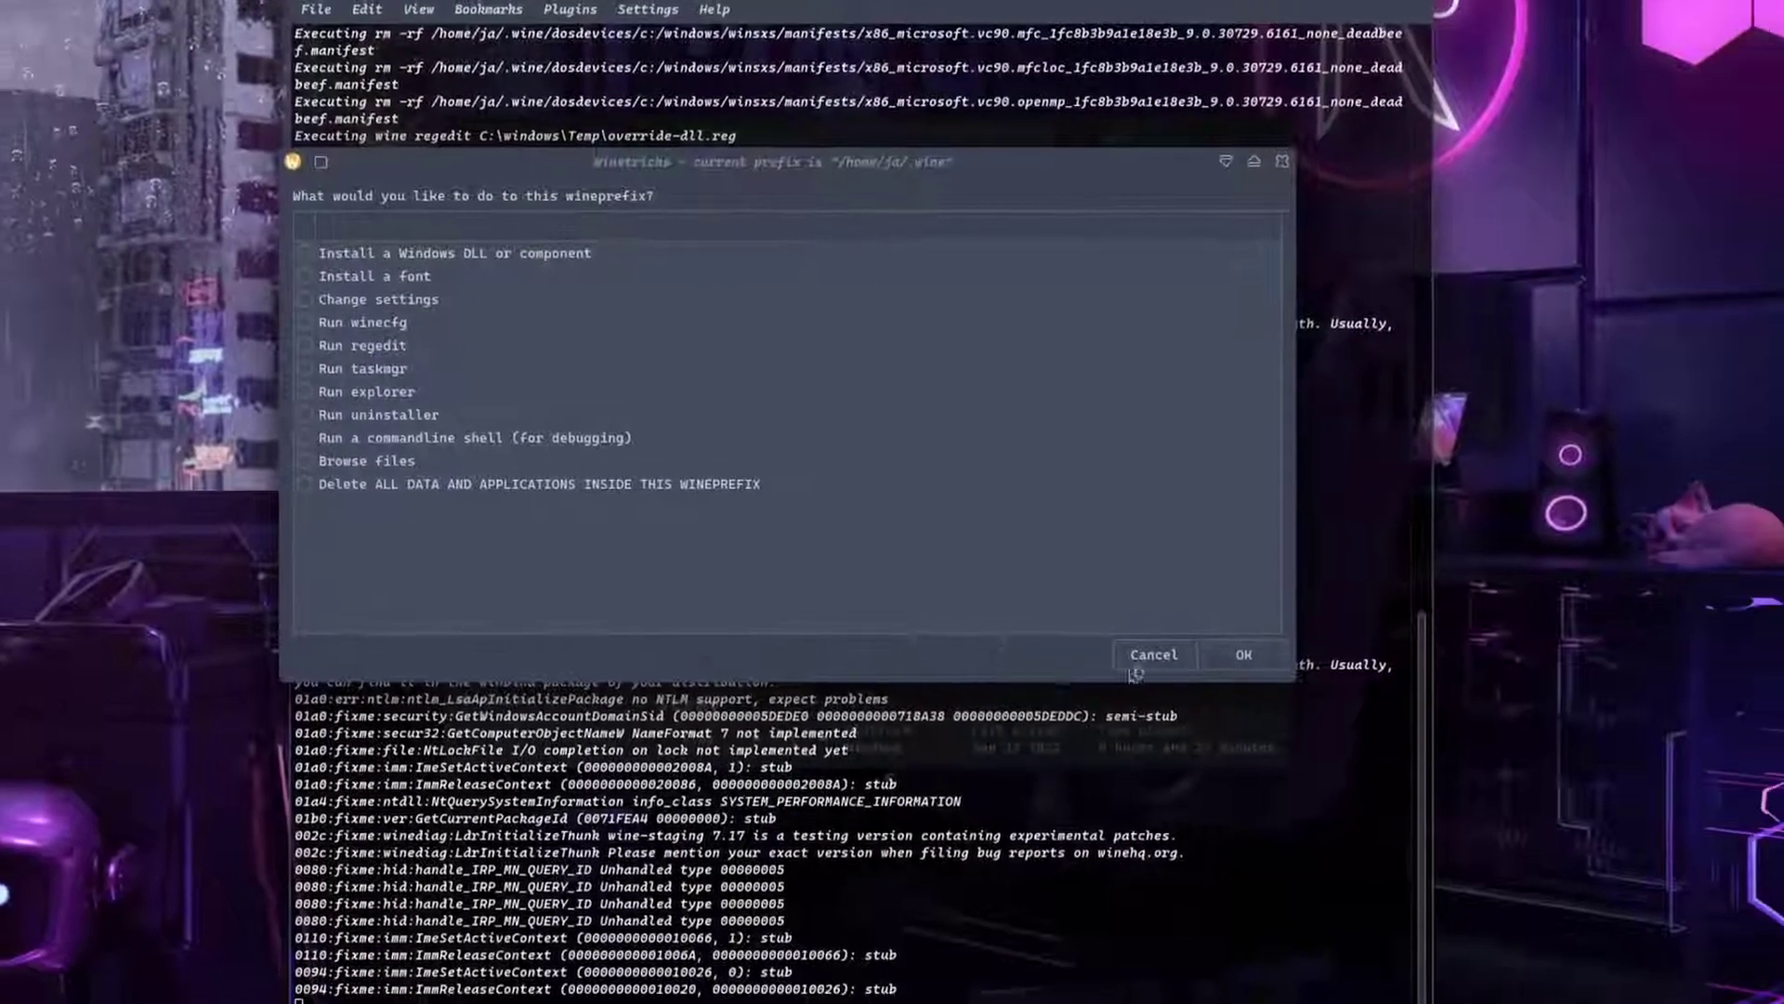
left_click(1144, 653)
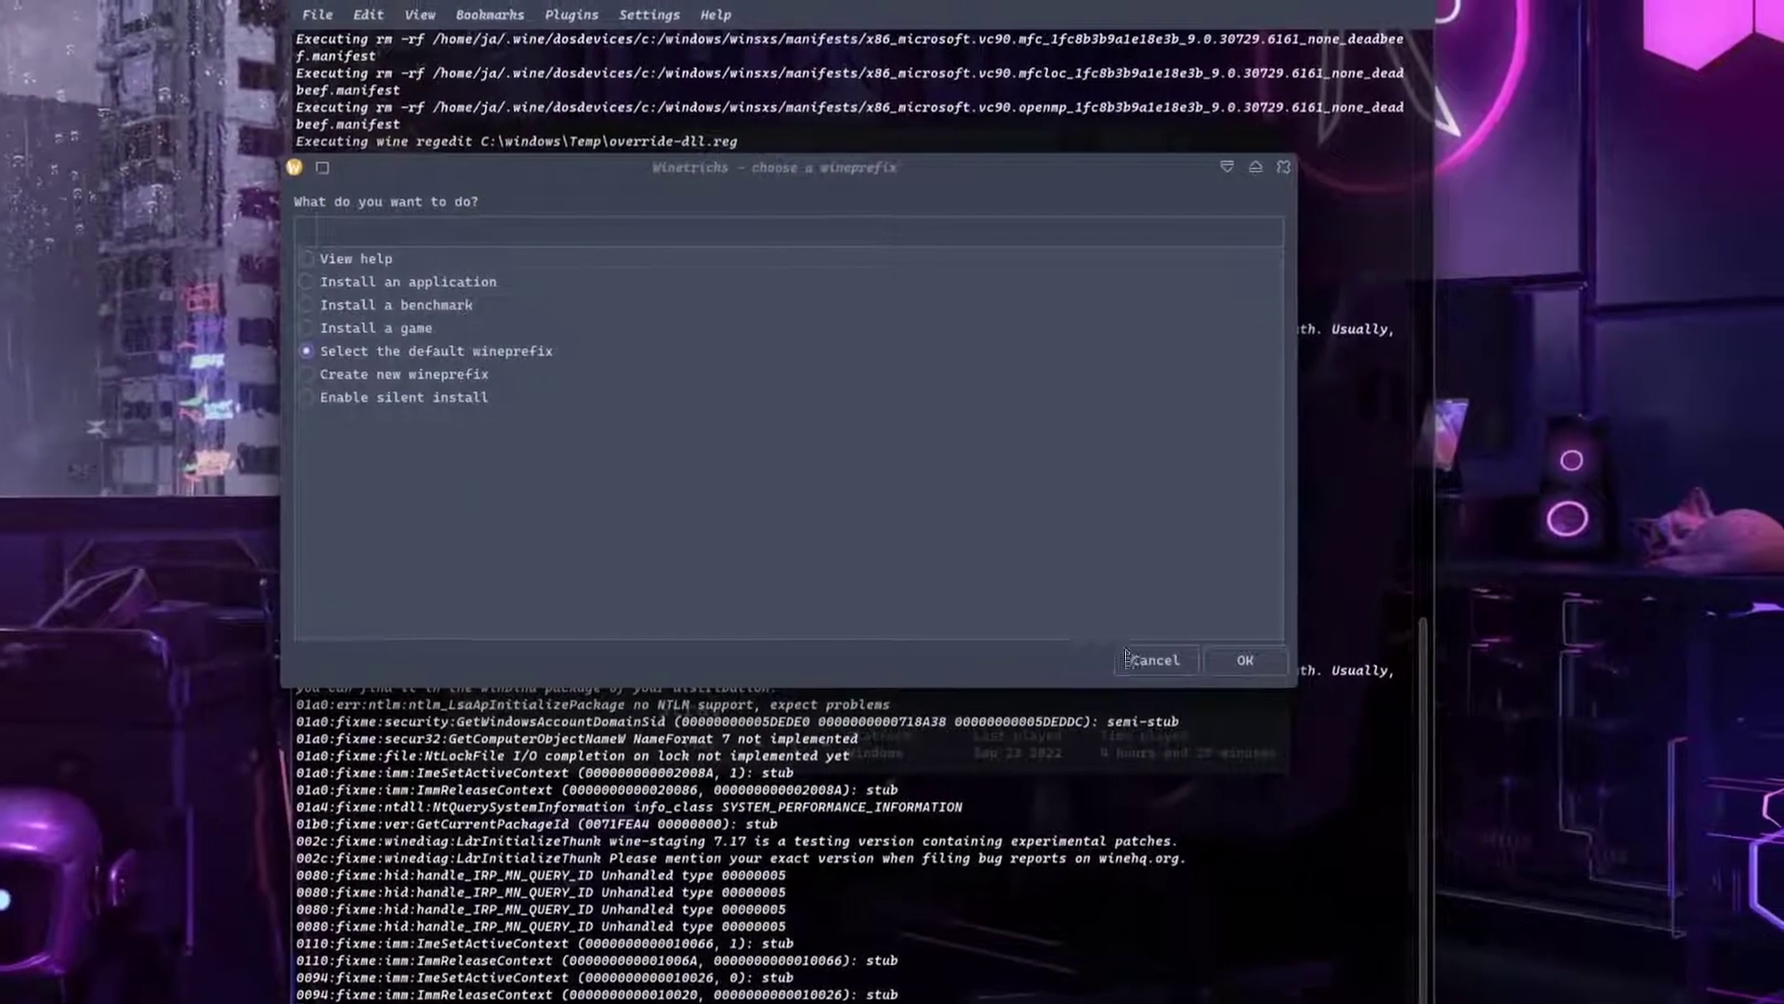
Exit Winetricks, minimize Konsole, nudge the Lutris window down-left, and bring OBS Studio forward
left_click(1142, 658)
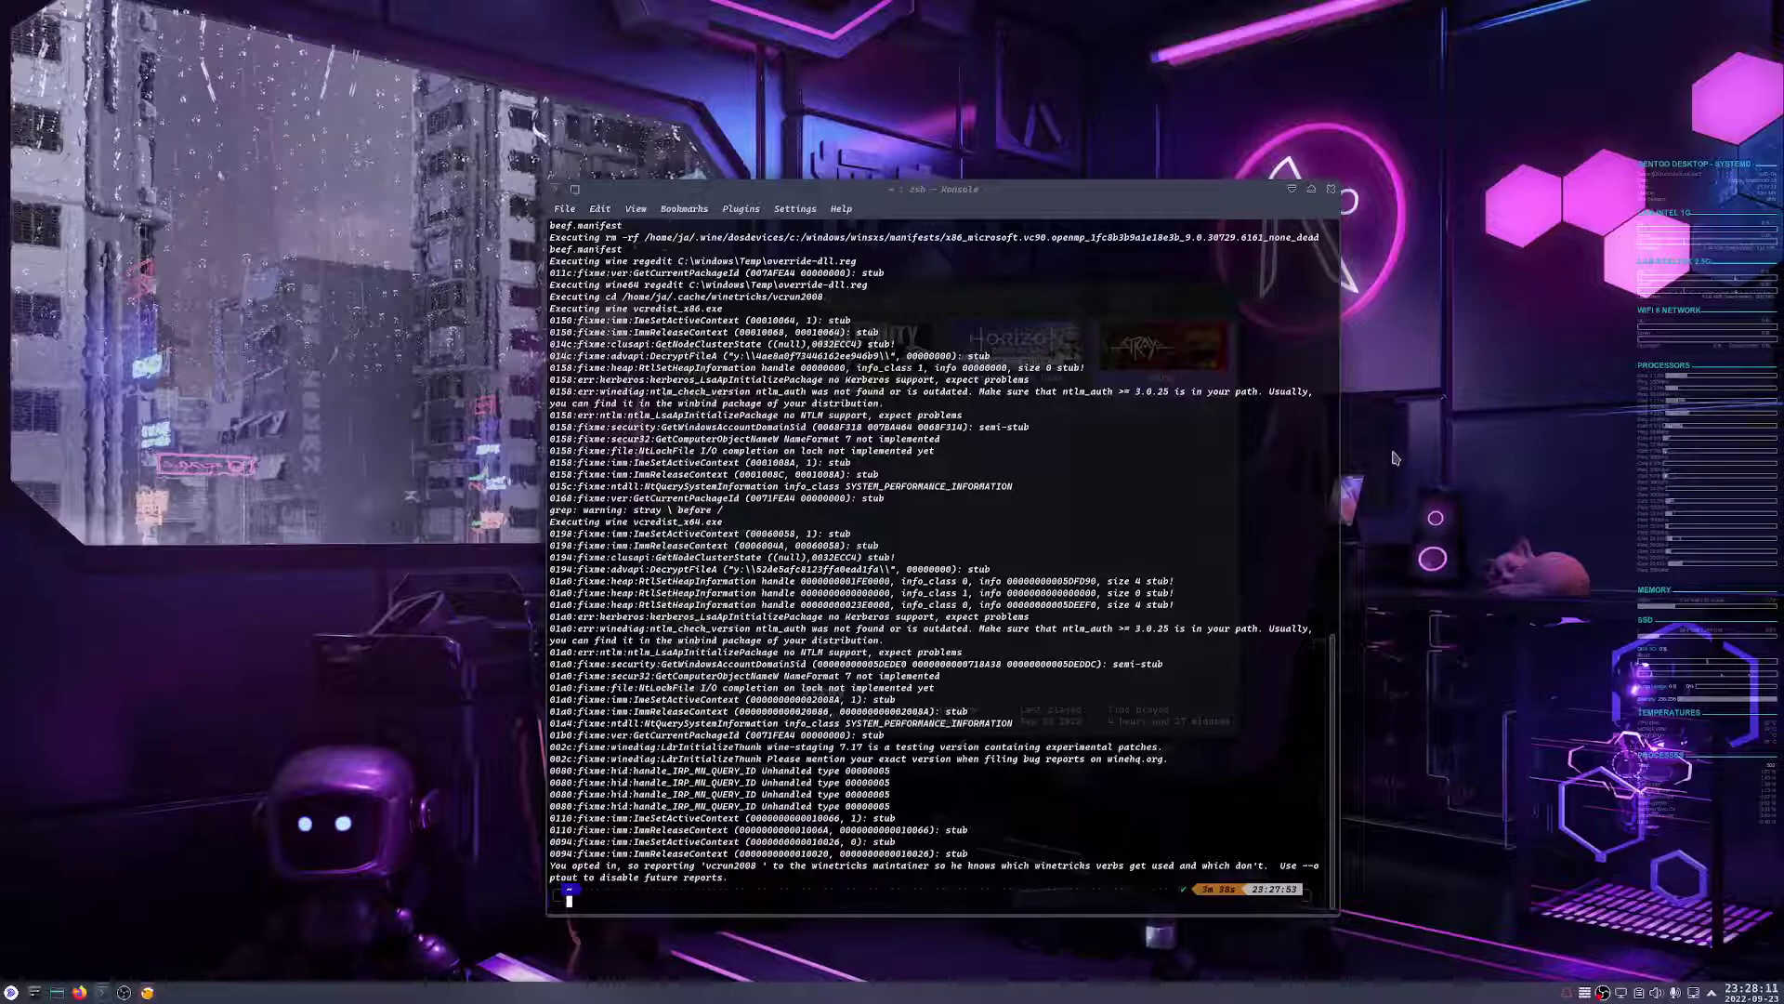
left_click(1292, 190)
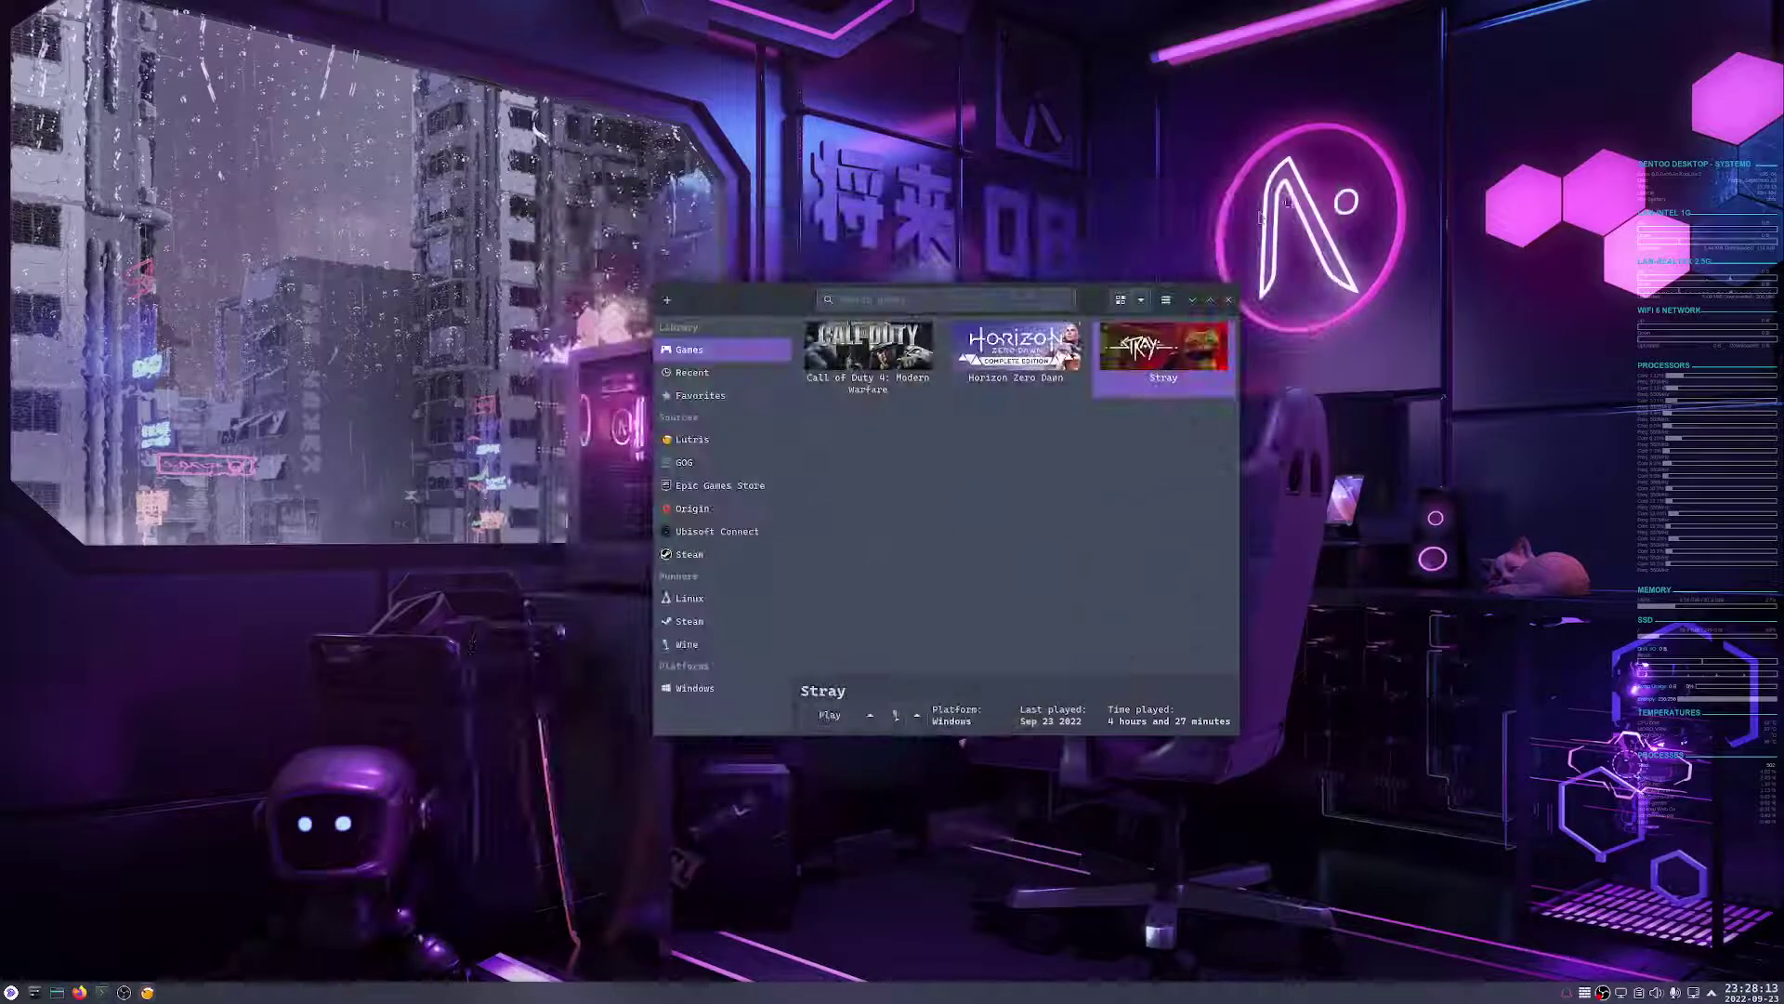
left_click_drag(707, 311, 669, 336)
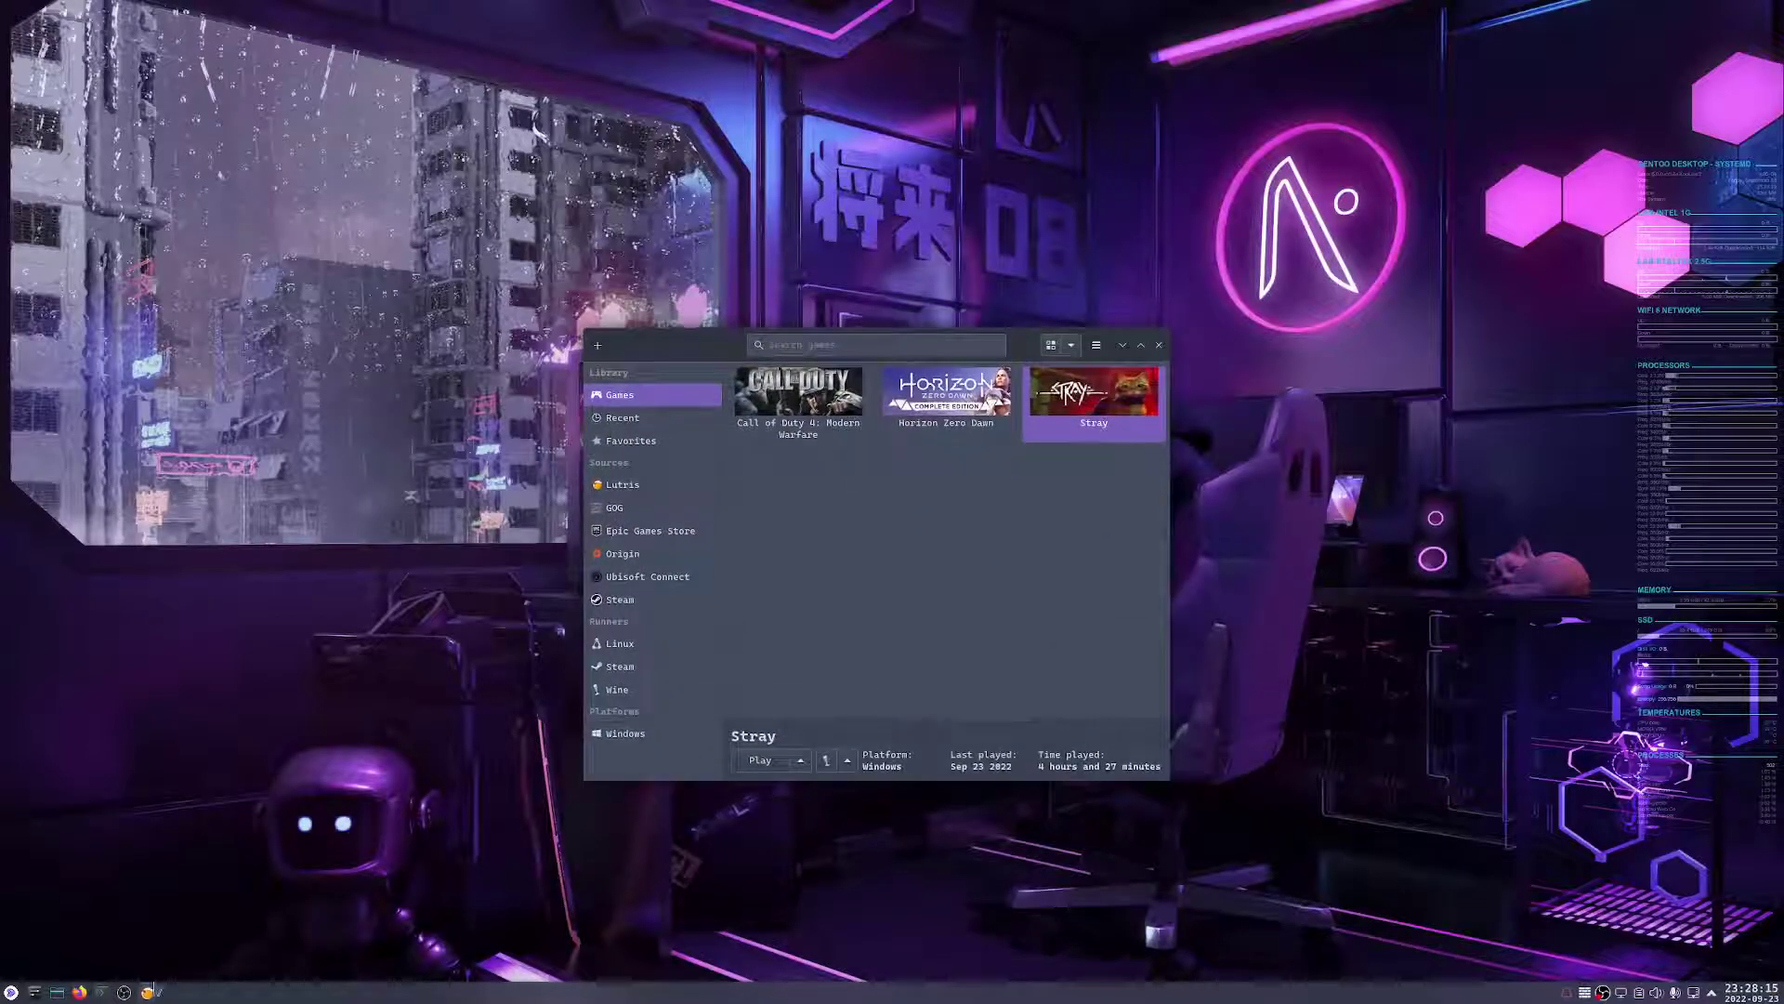
left_click(124, 992)
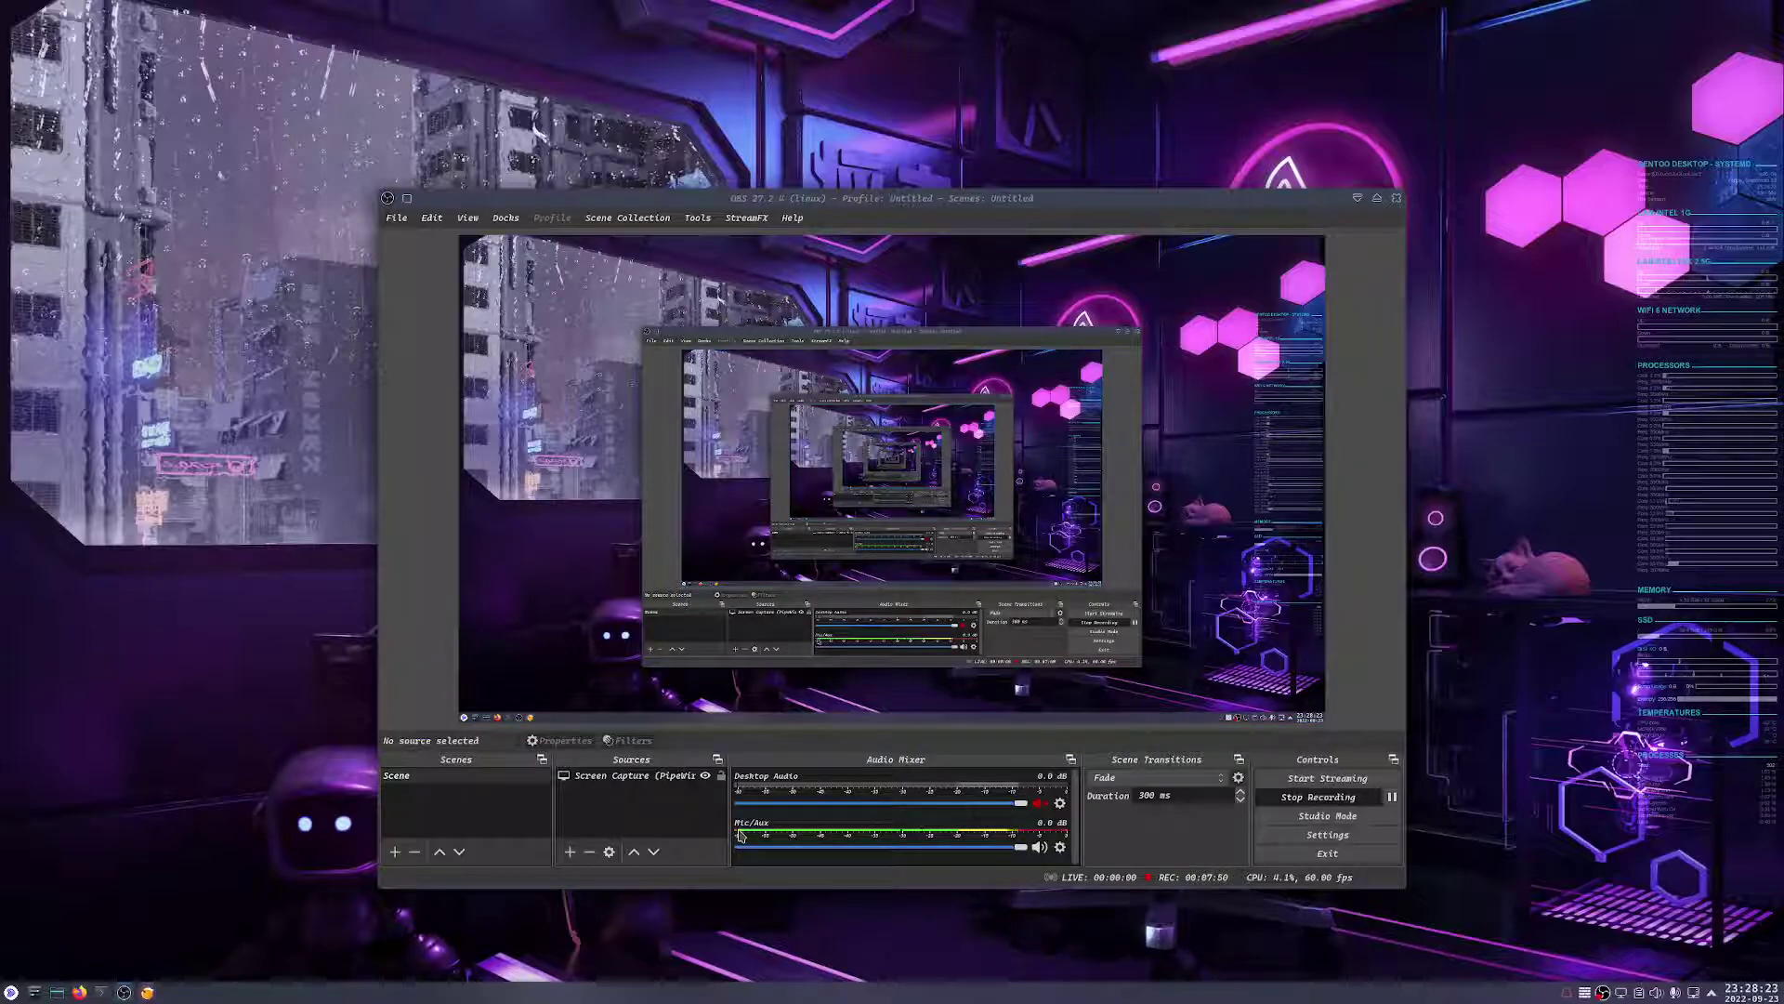
Select the Screen Capture source and add a Screen Capture (PipeWire) source from the '+' menu
left_click(626, 779)
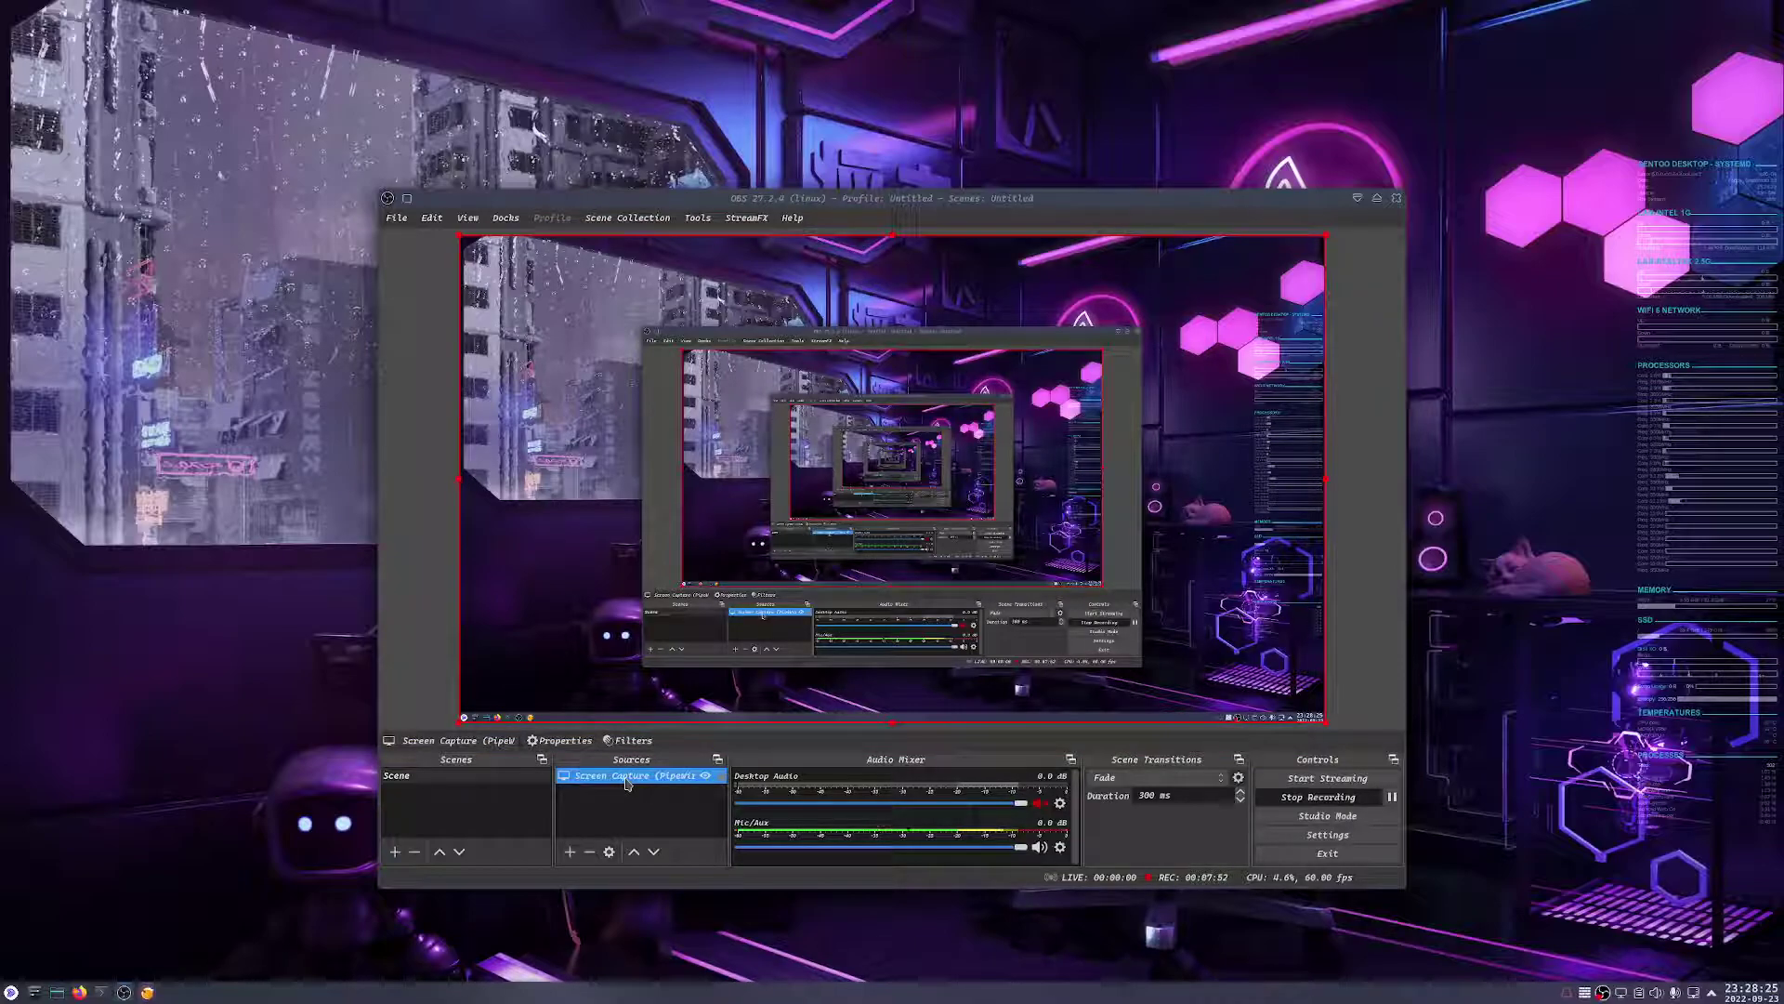
left_click(570, 851)
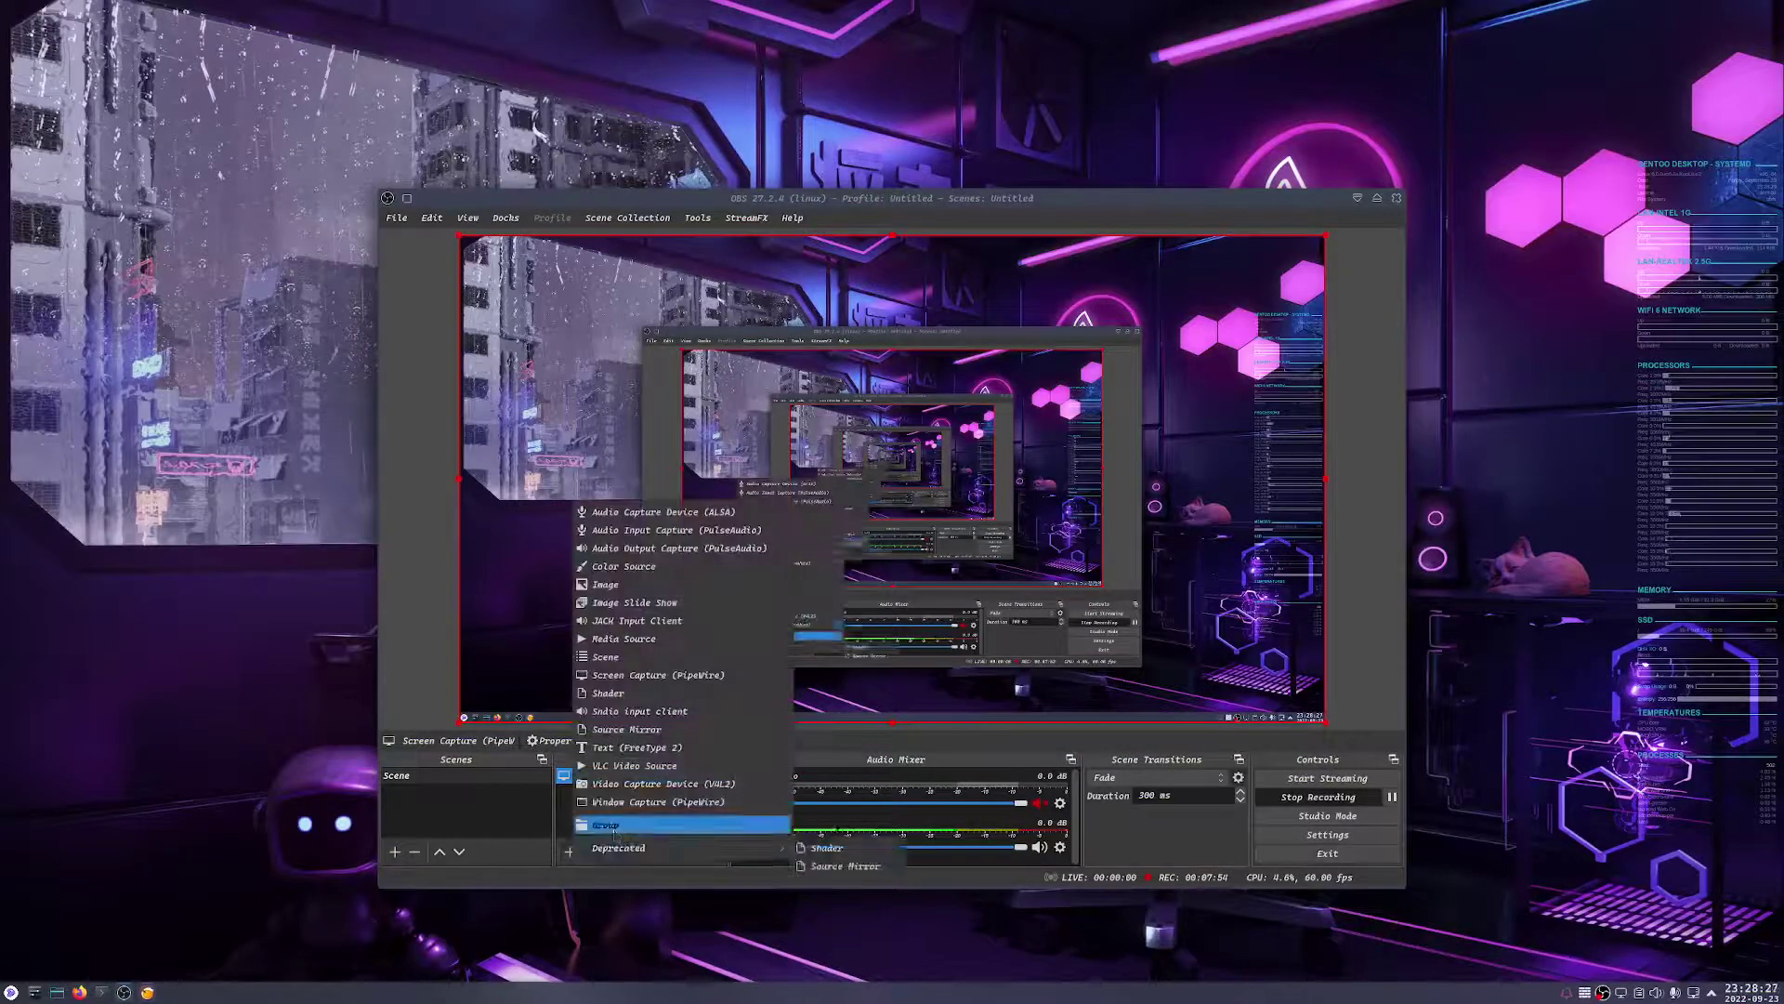
left_click(725, 675)
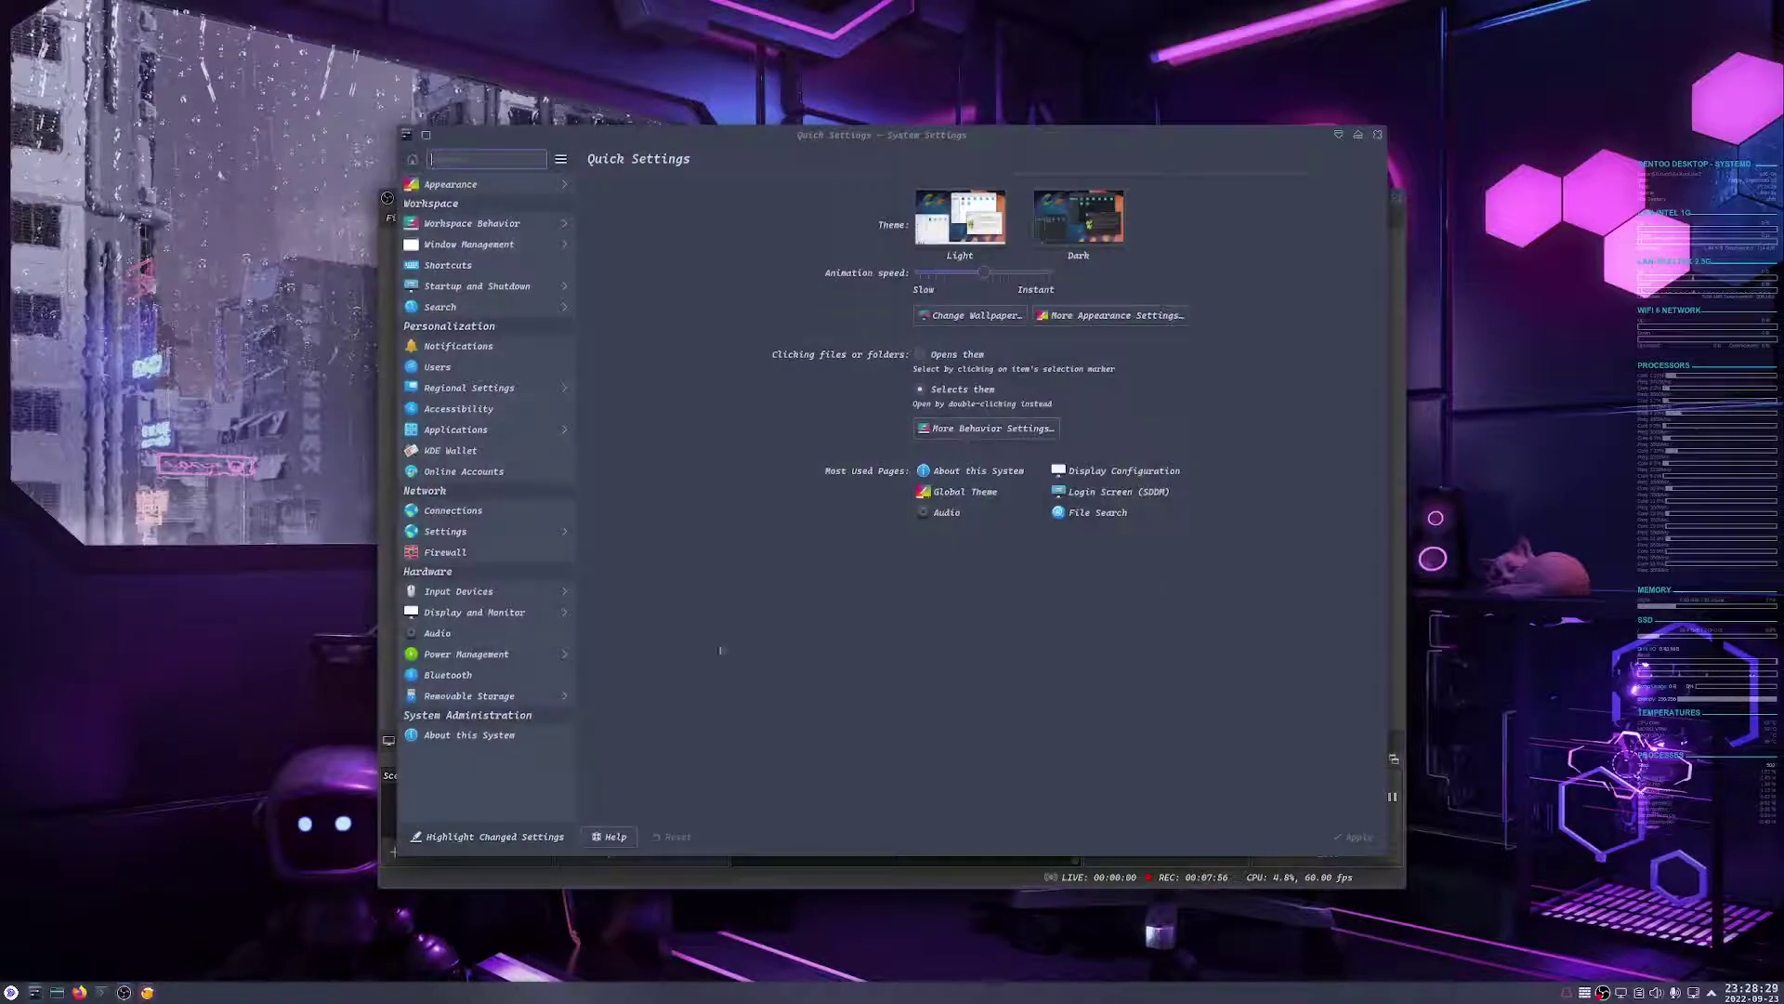
Show the About this System page listing Gentoo Linux 2.9 and KDE Plasma 5.25.5
left_click(469, 734)
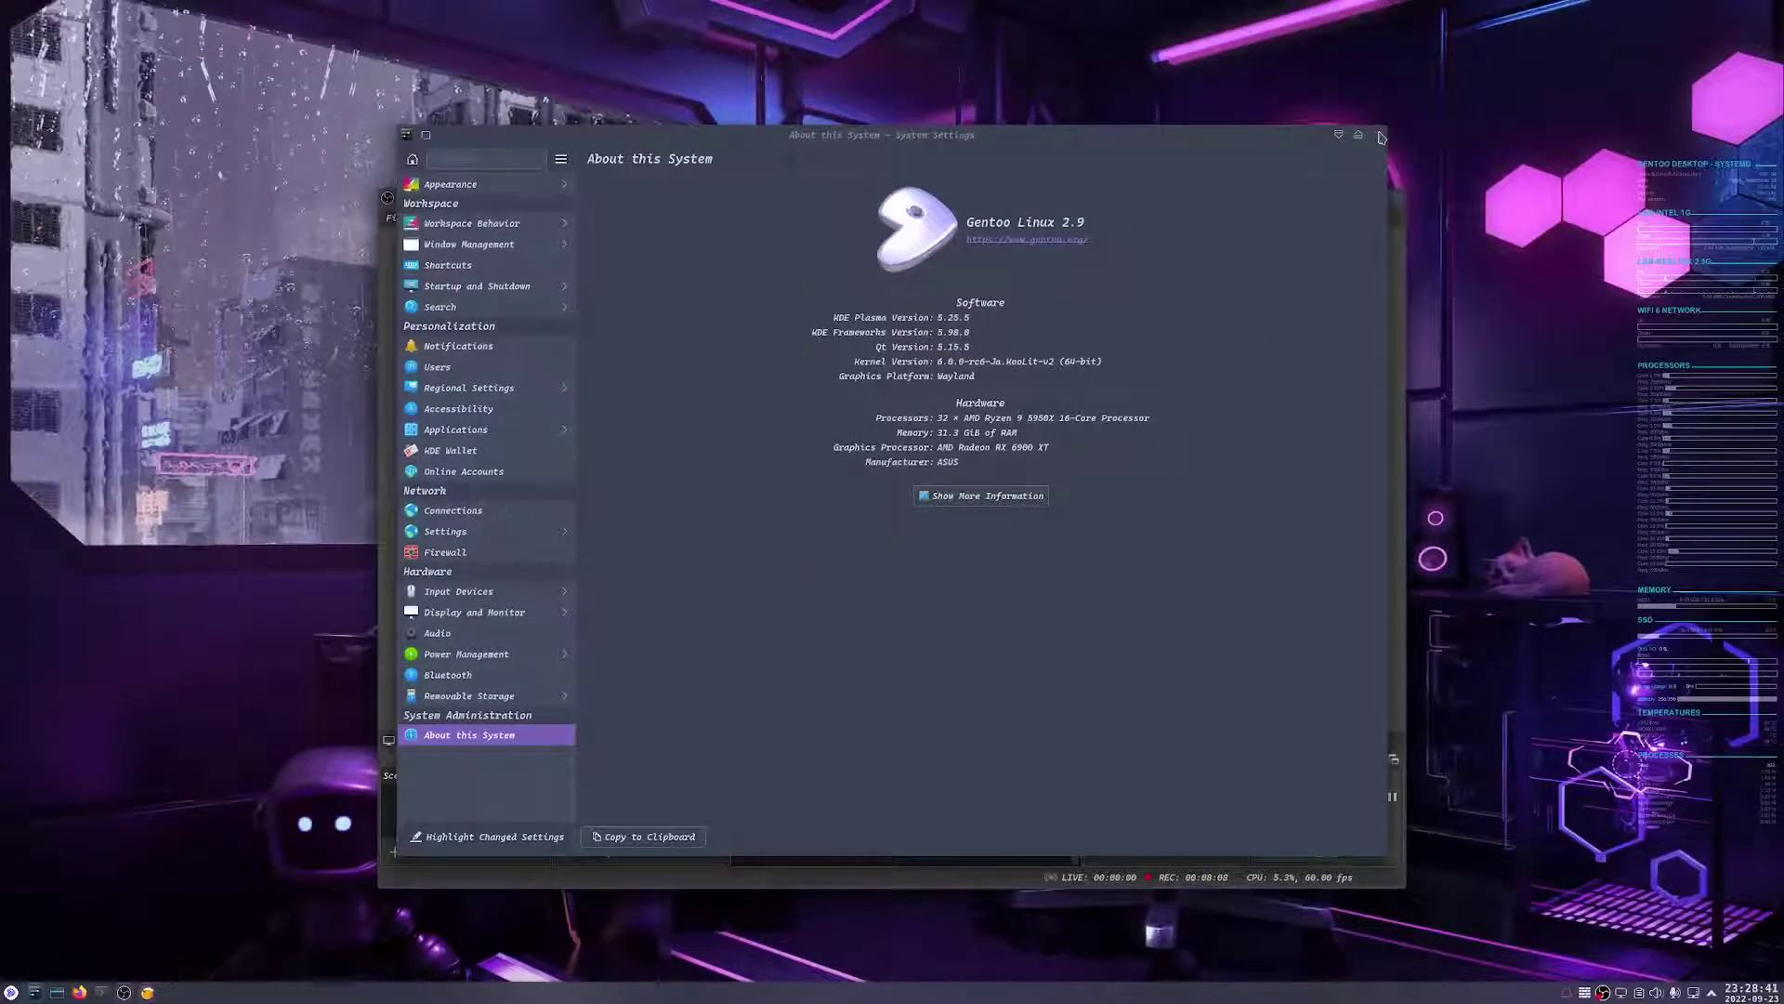
Close System Settings, then view OBS's Output settings page and cancel without changes
left_click(1381, 136)
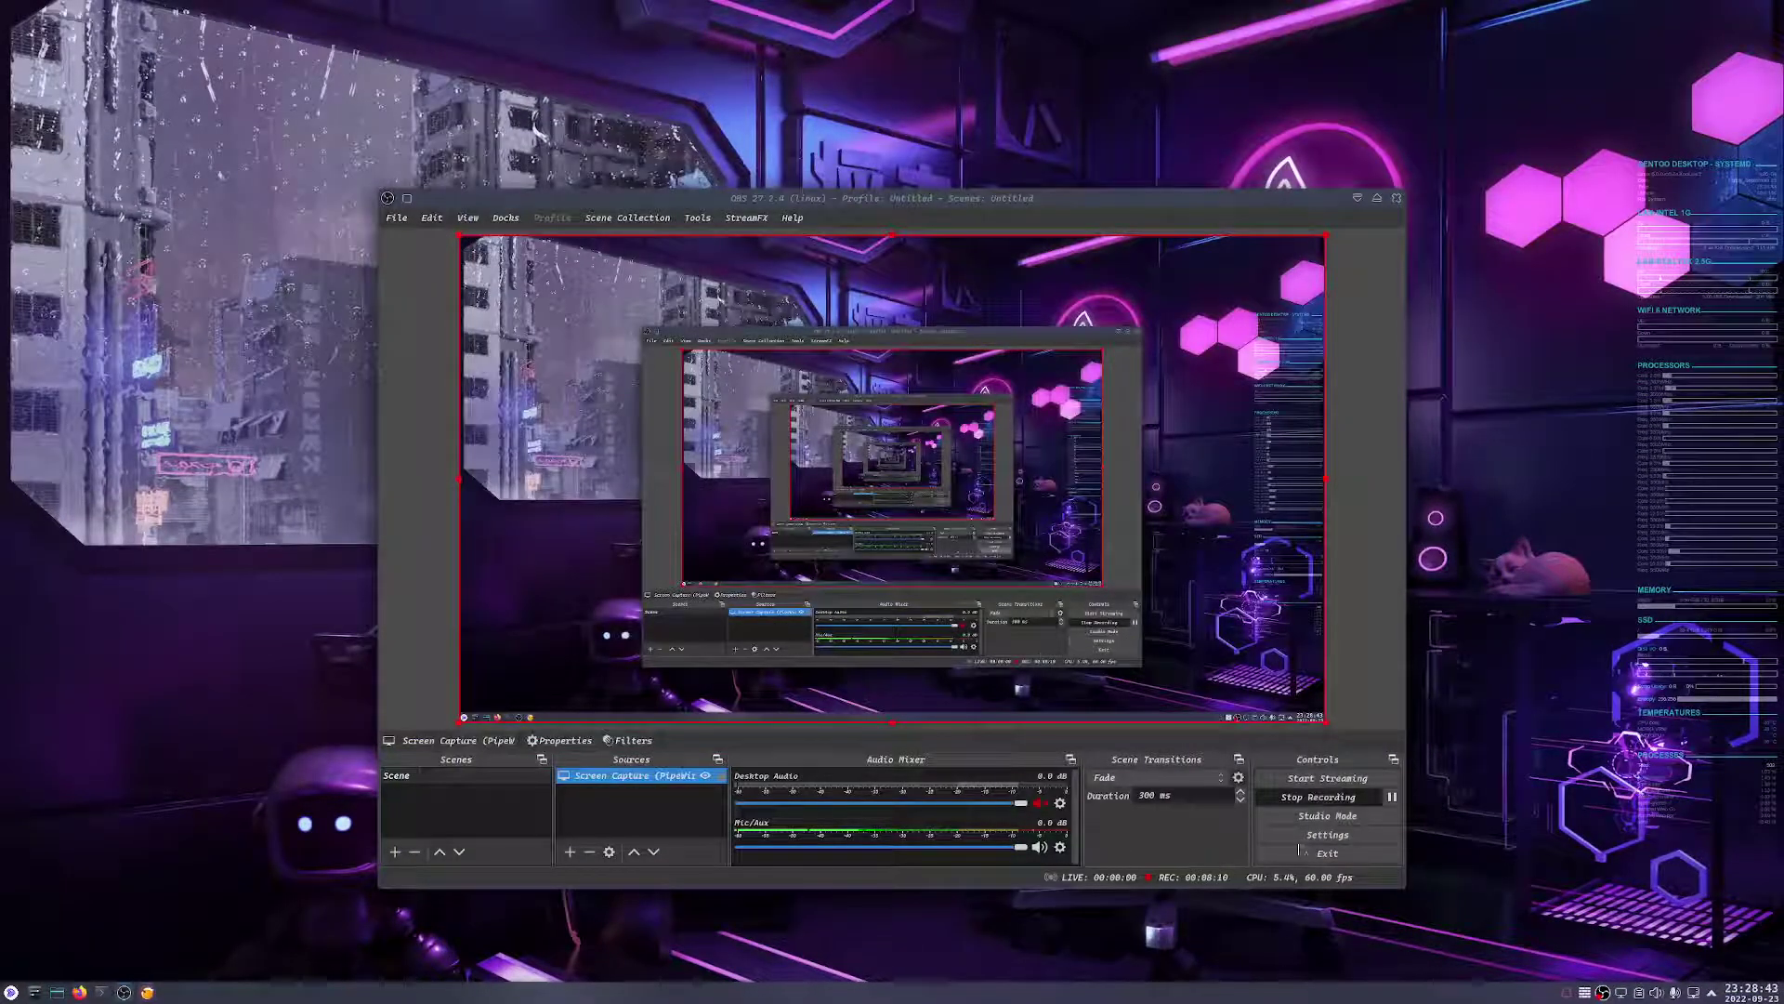
left_click(1320, 834)
left_click(604, 388)
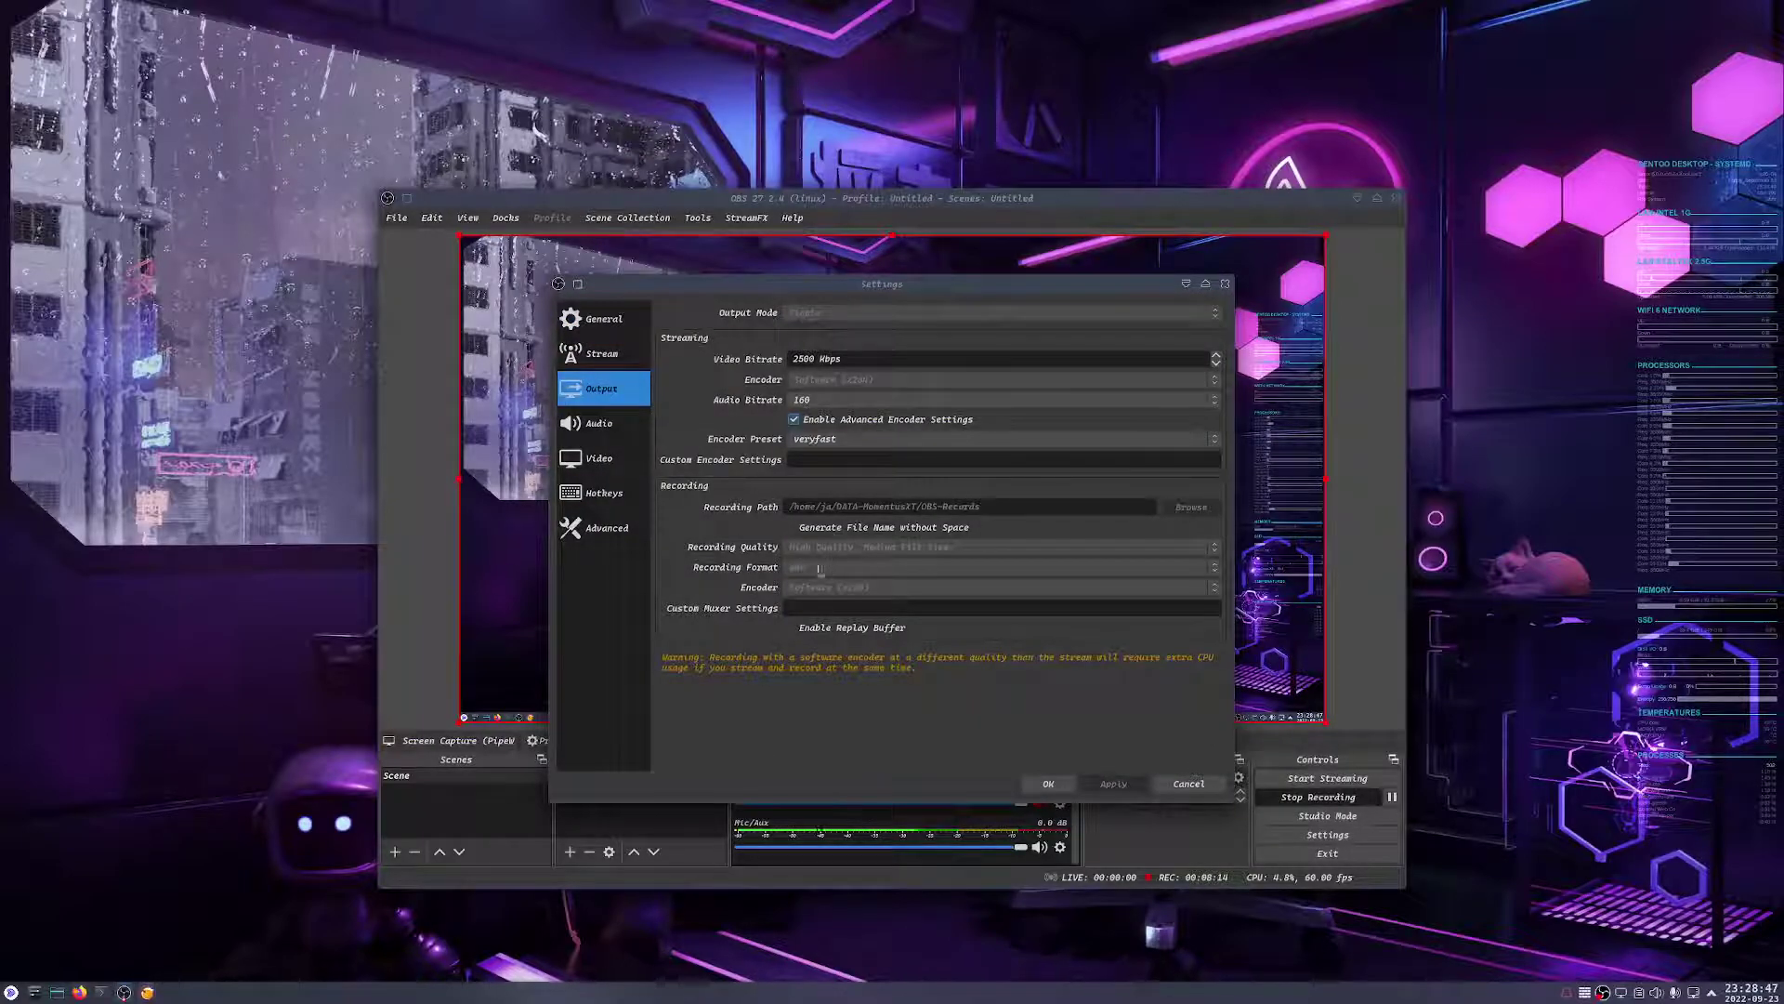
left_click(1187, 786)
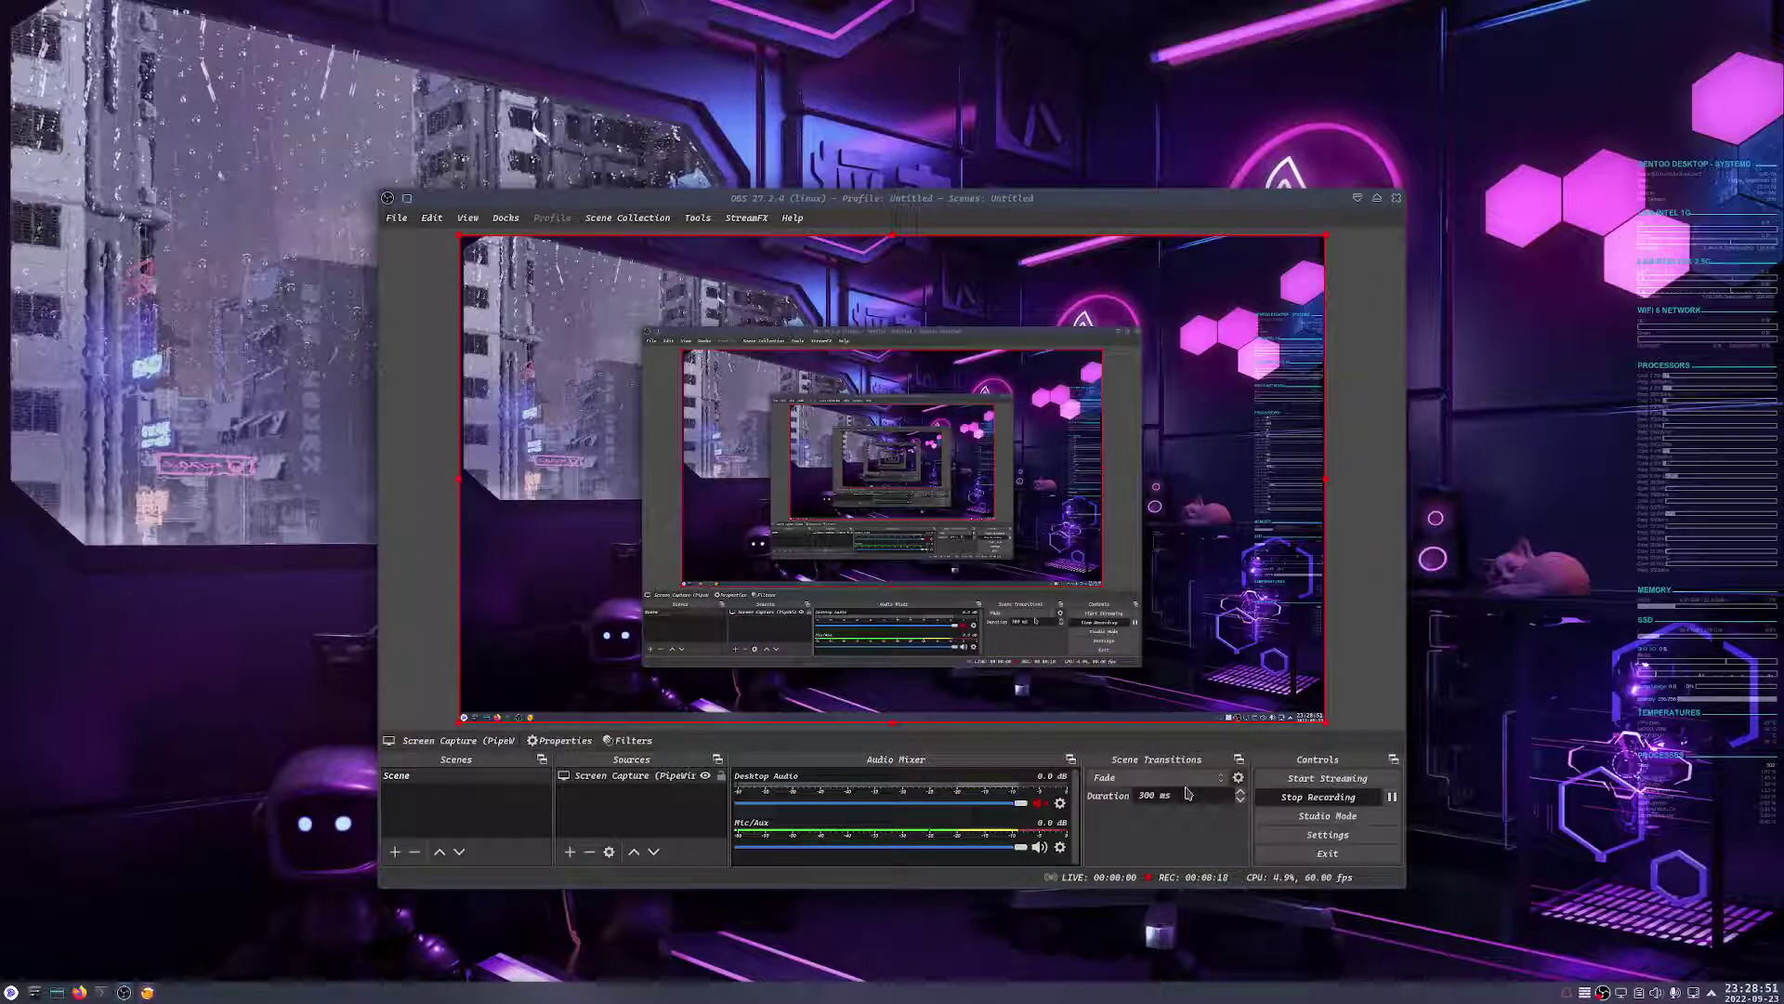